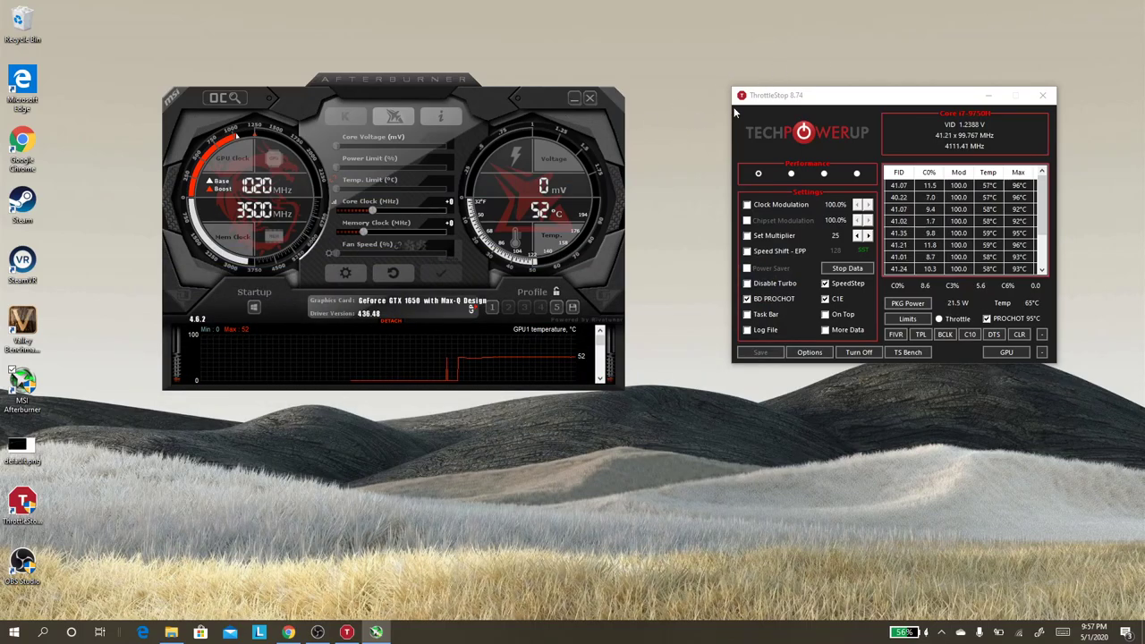
Step: Minimize MSI Afterburner, move ThrottleStop to the middle of the desktop and open its FIVR voltage controls
click(573, 99)
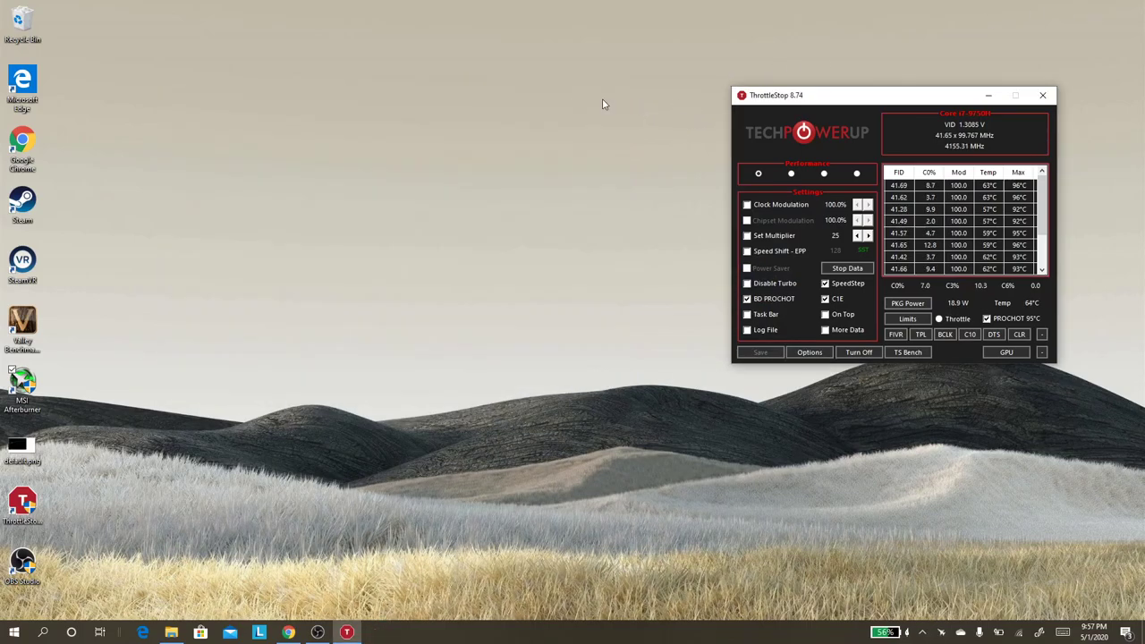
drag(826, 96, 515, 146)
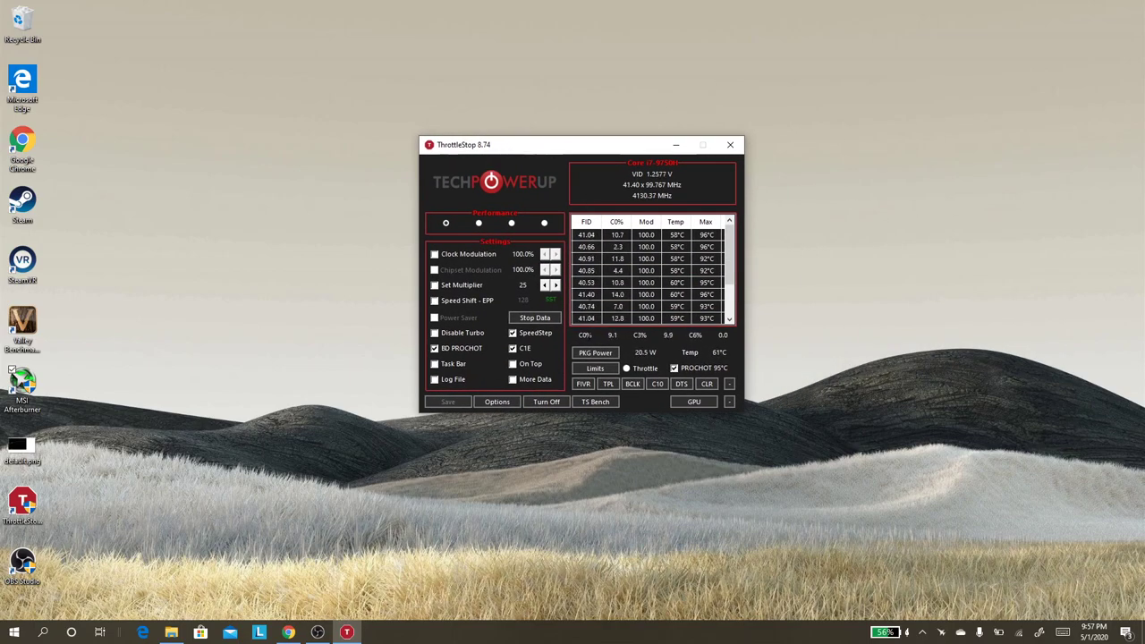
click(582, 383)
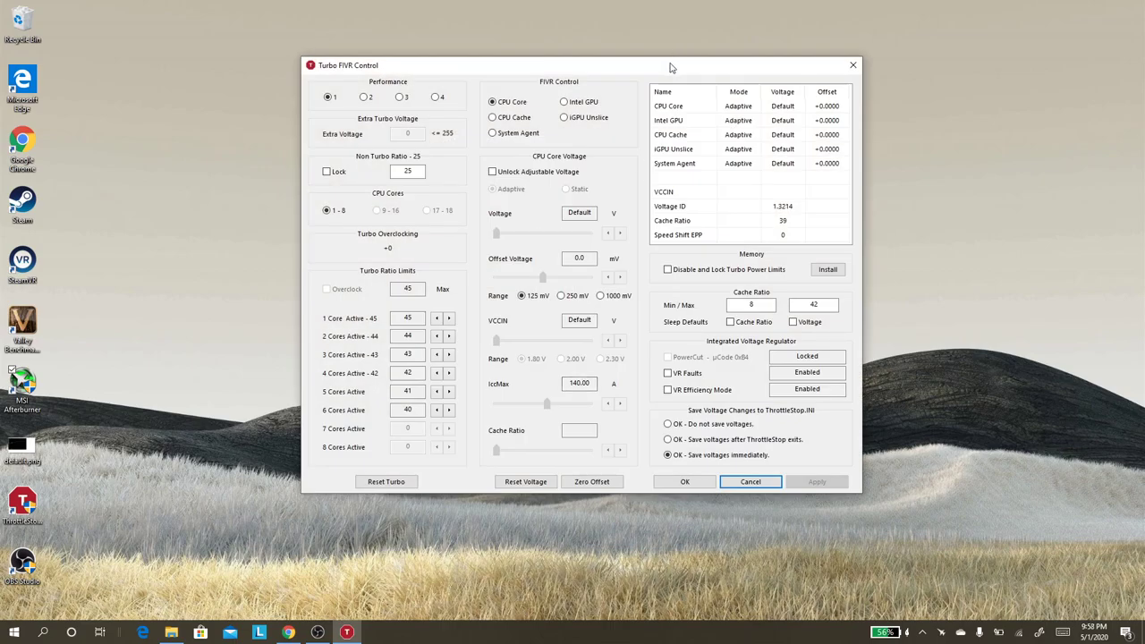
Step: Unlock the adjustable voltage for the CPU Core and set its offset voltage to -100.6 mV
click(499, 106)
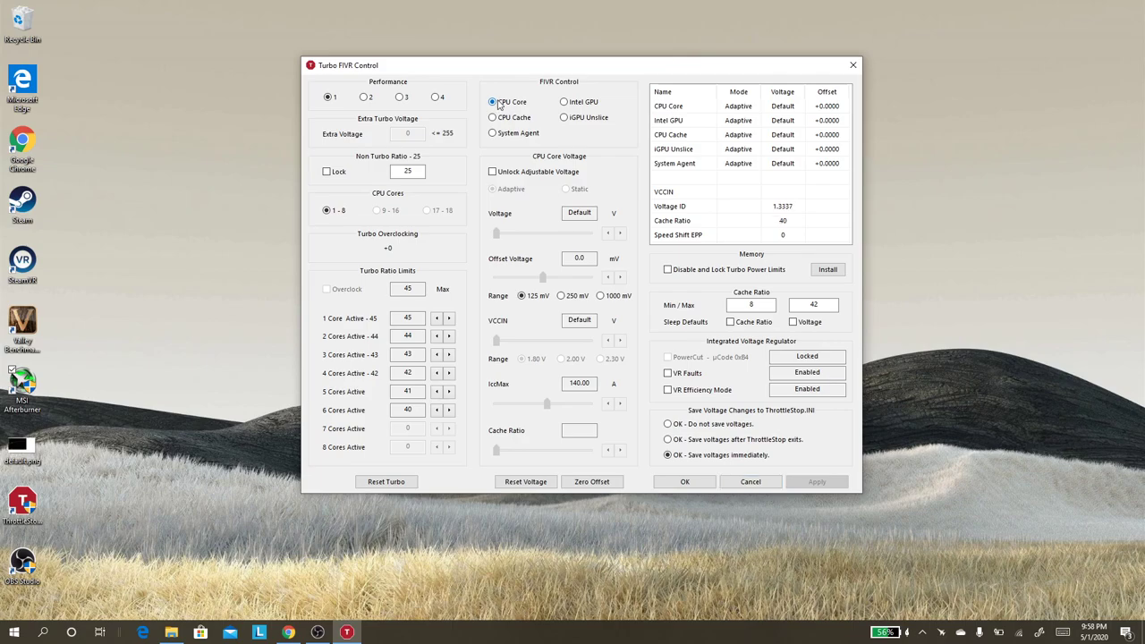
click(493, 173)
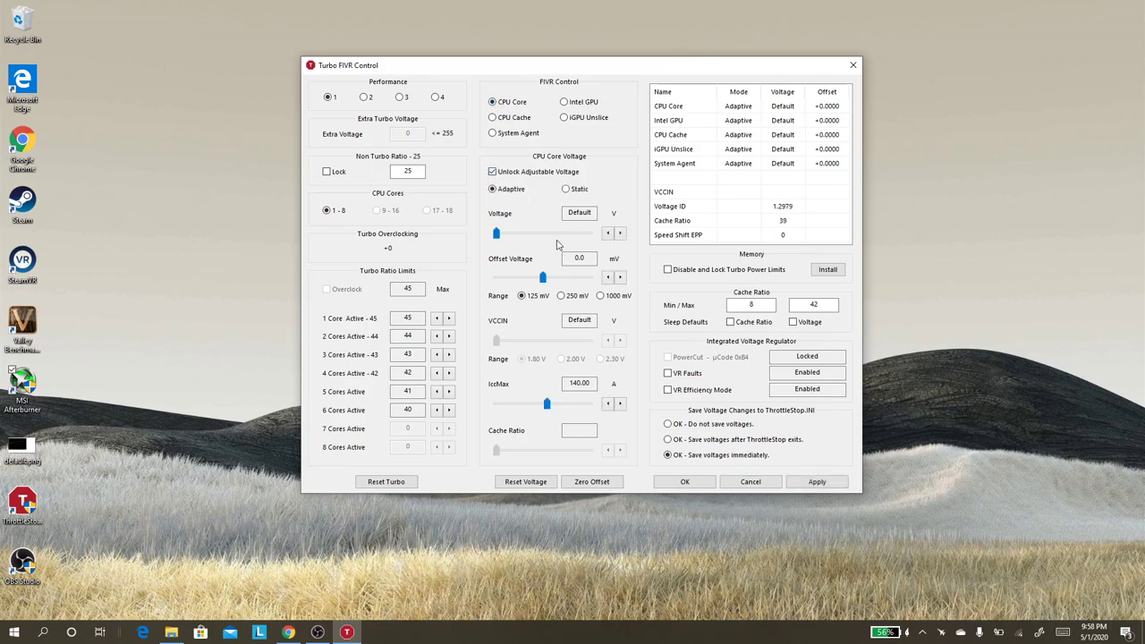
drag(541, 279, 507, 284)
click(606, 278)
Step: Unlock the CPU Cache voltage, set its offset to -100.6 mV, and apply and accept the voltage changes
click(500, 120)
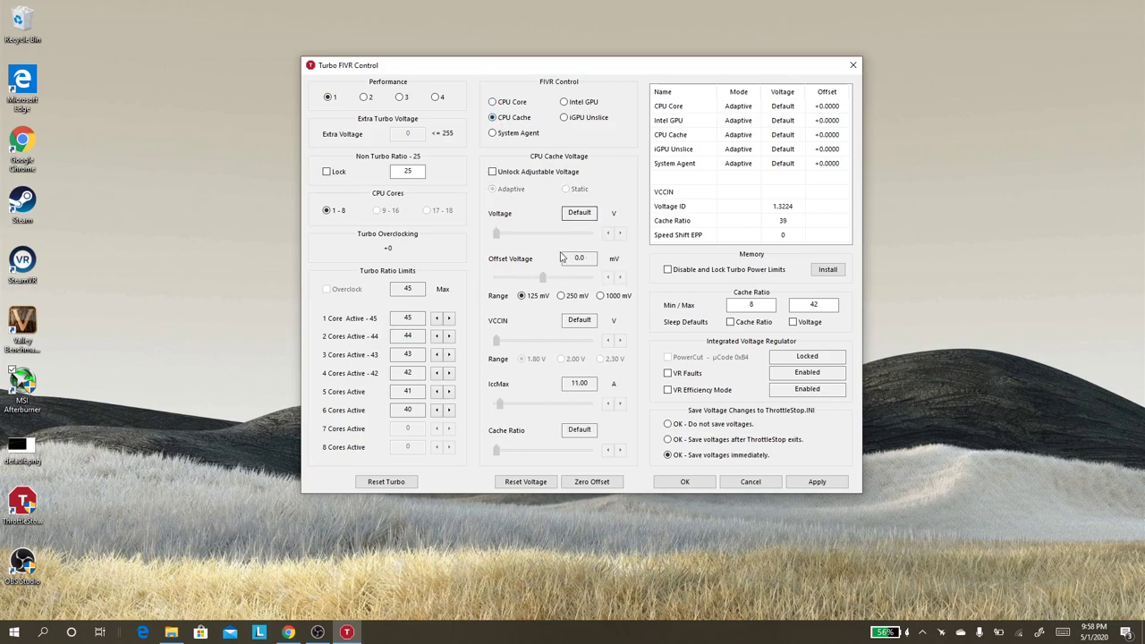
click(493, 170)
drag(542, 278, 511, 282)
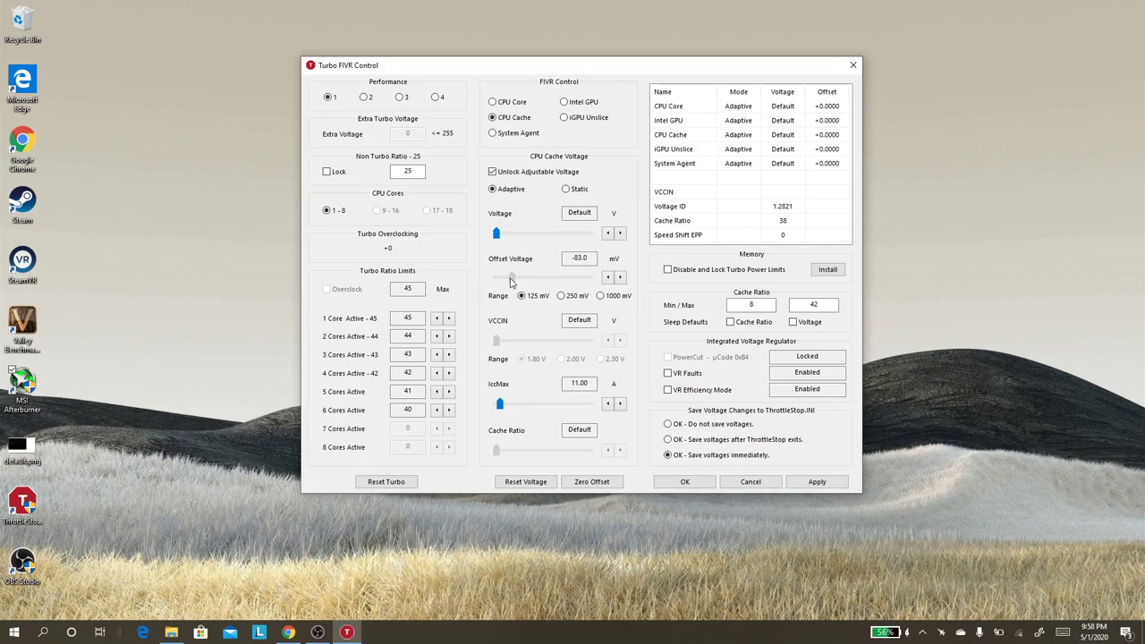
click(606, 278)
click(607, 278)
click(816, 482)
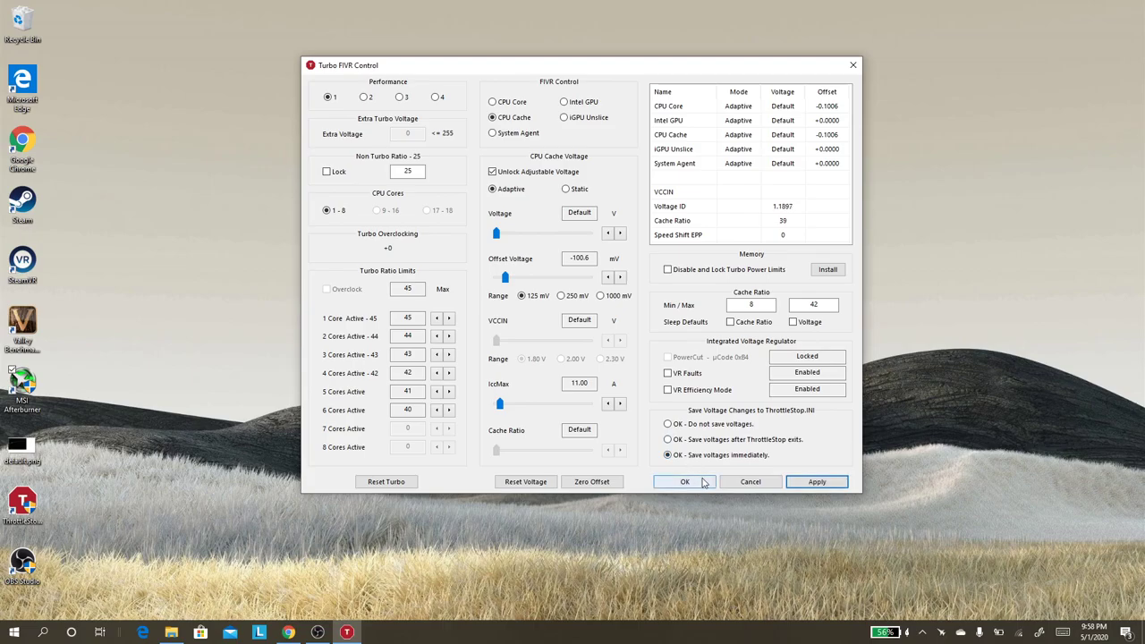
click(685, 482)
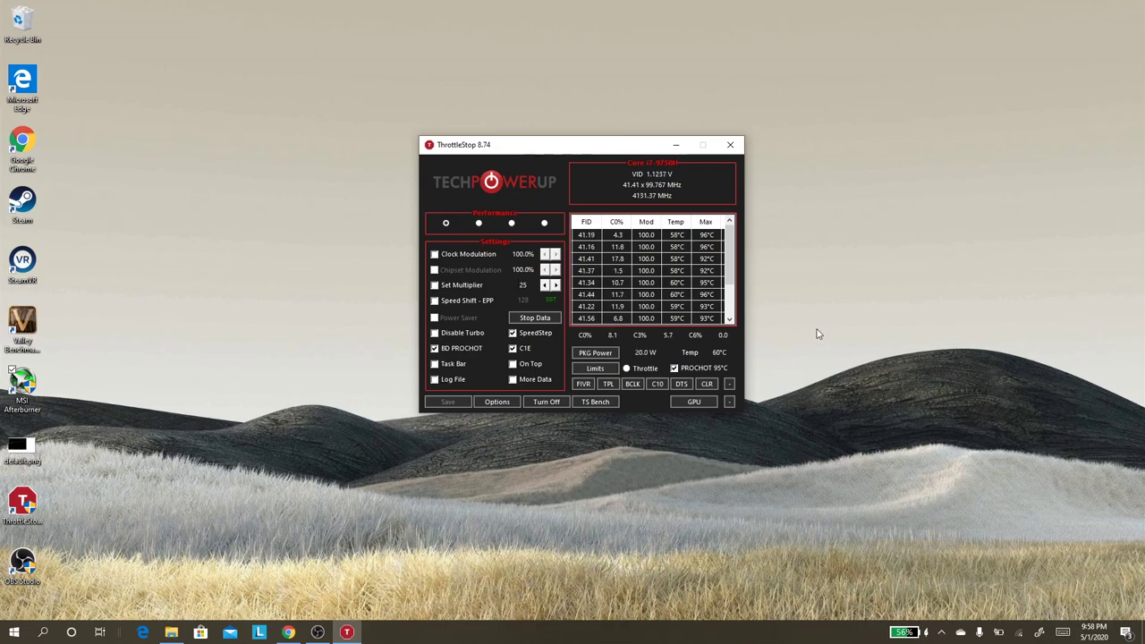
Step: Restore the MSI Afterburner window and arrange it side by side with ThrottleStop
click(941, 631)
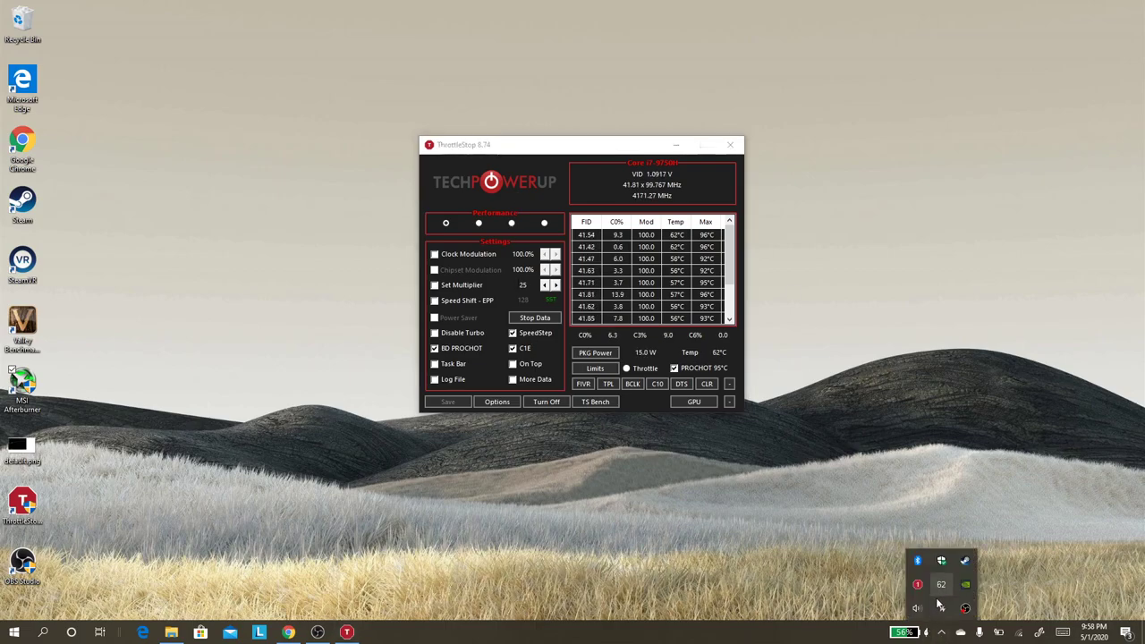
click(941, 610)
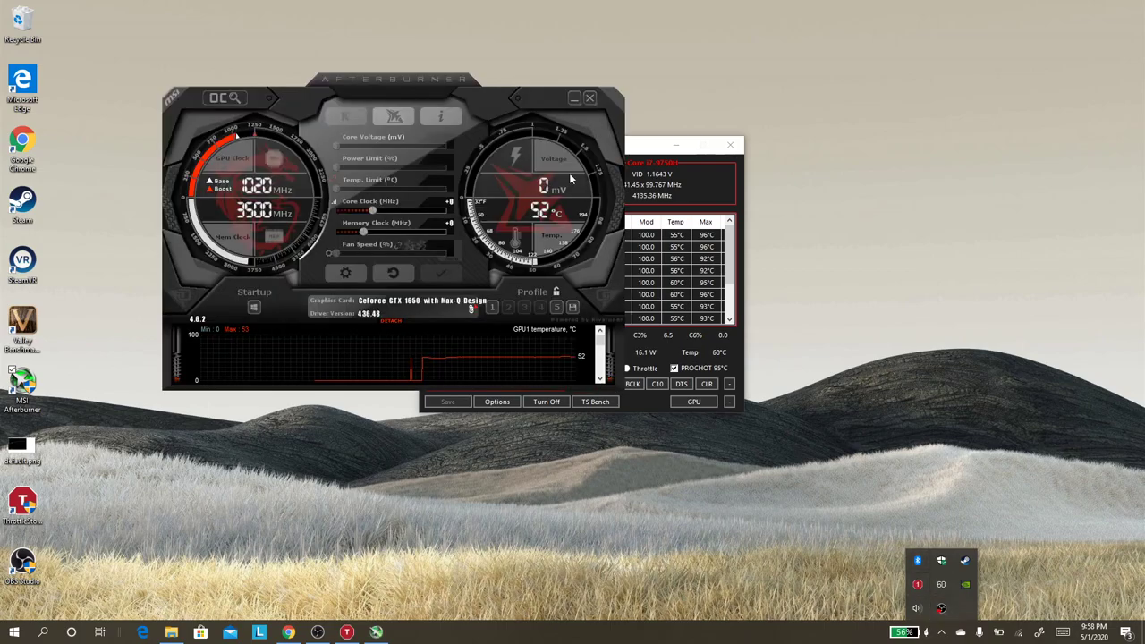
drag(502, 101, 407, 121)
drag(582, 150, 765, 132)
click(396, 113)
drag(396, 113, 425, 81)
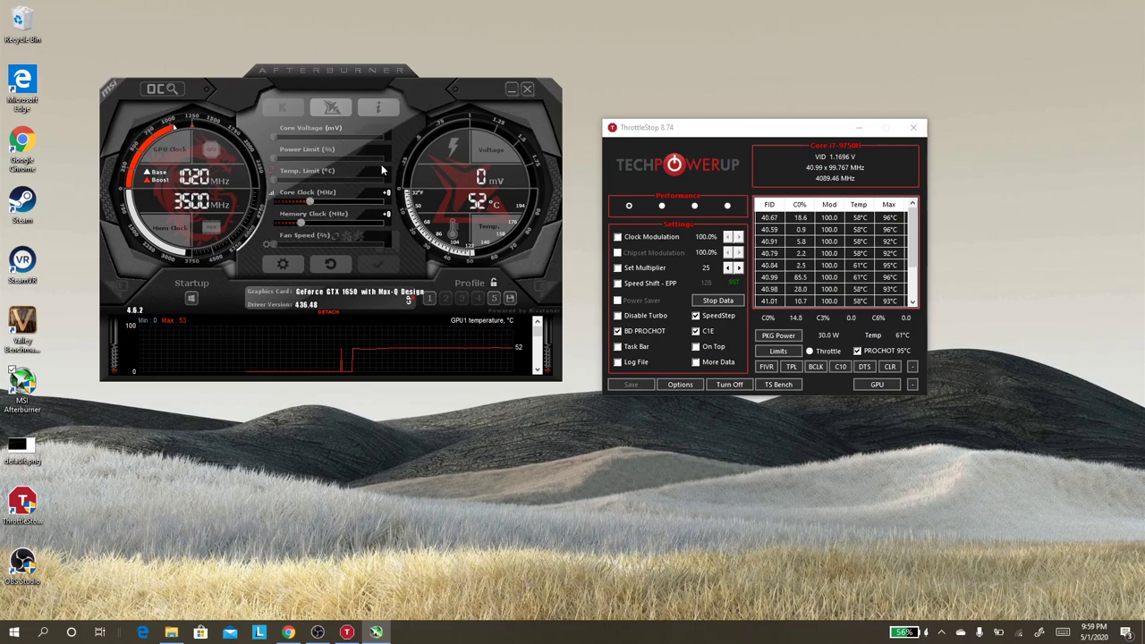
Step: Review the voltage control and voltage monitoring unlock options in Afterburner's general properties and accept the dialog
click(284, 264)
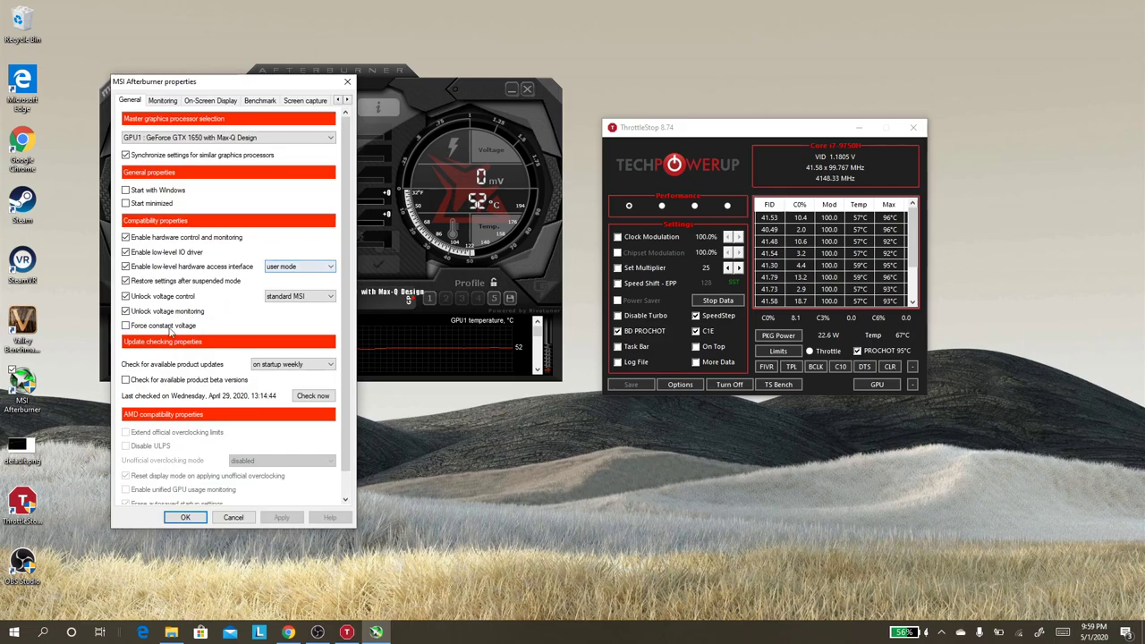
mouse_move(130, 304)
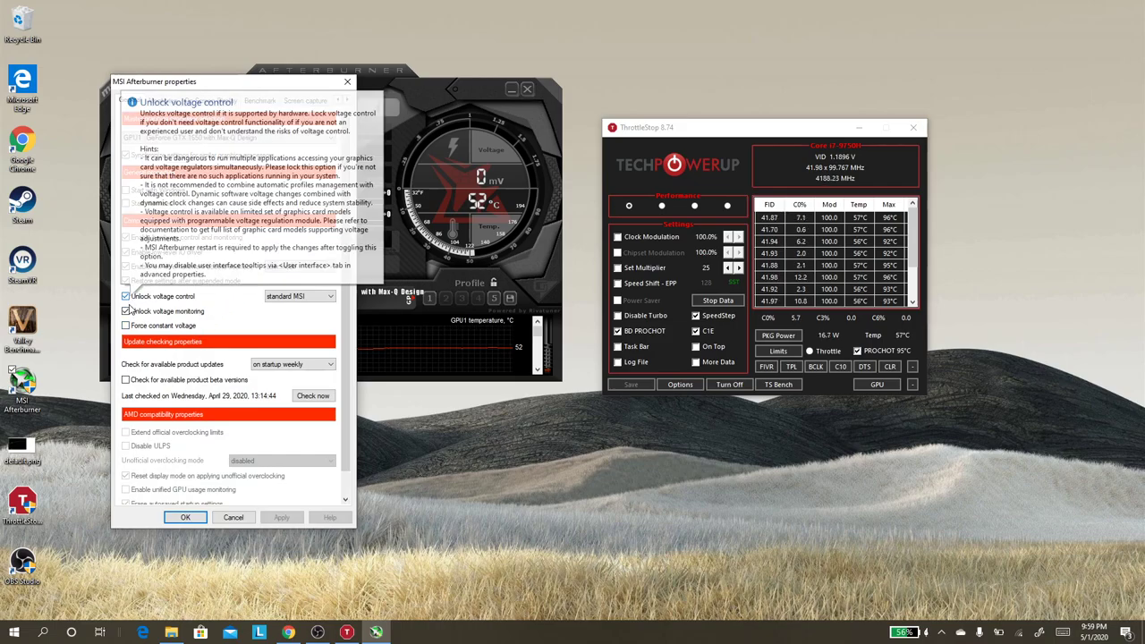
click(185, 517)
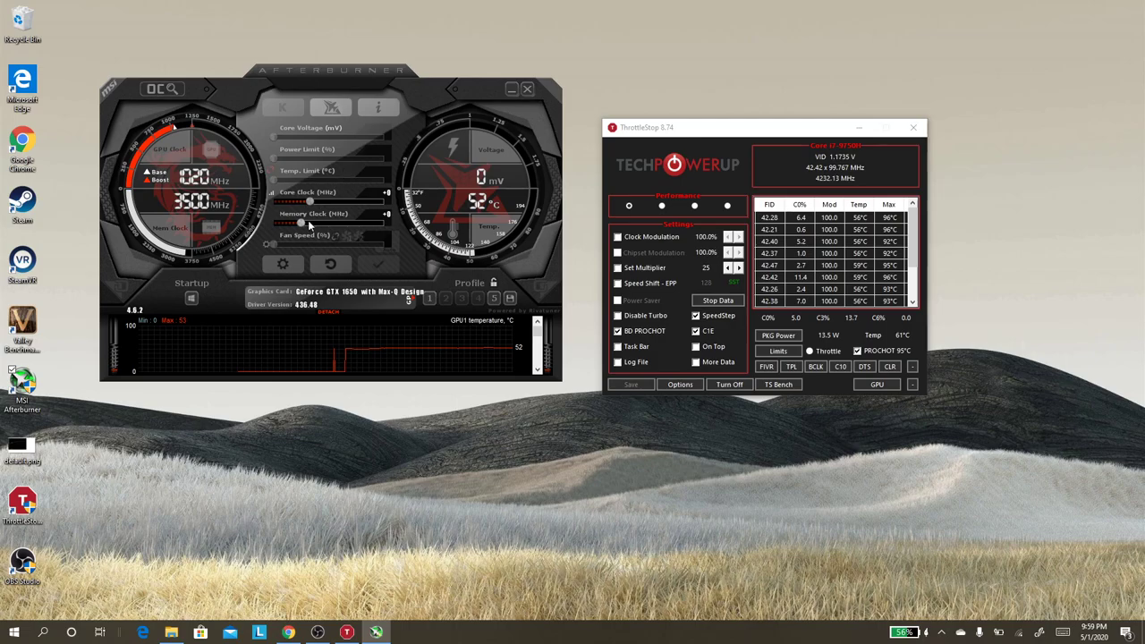
Step: Set the GPU memory clock offset to +1000 MHz and apply it
mouse_move(303, 223)
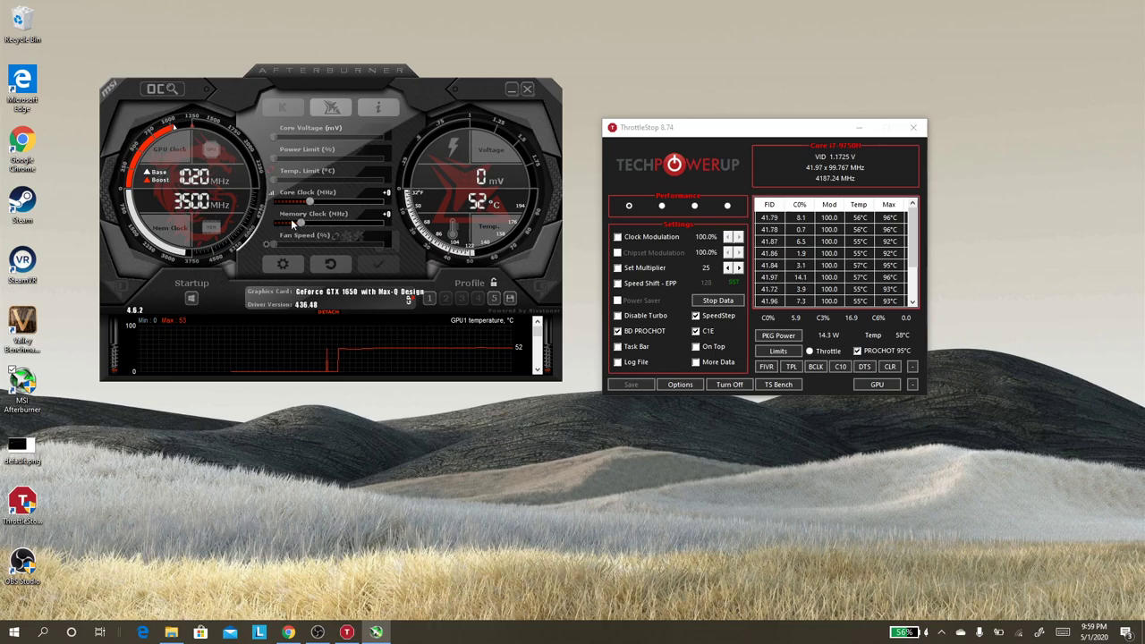
drag(299, 226, 352, 233)
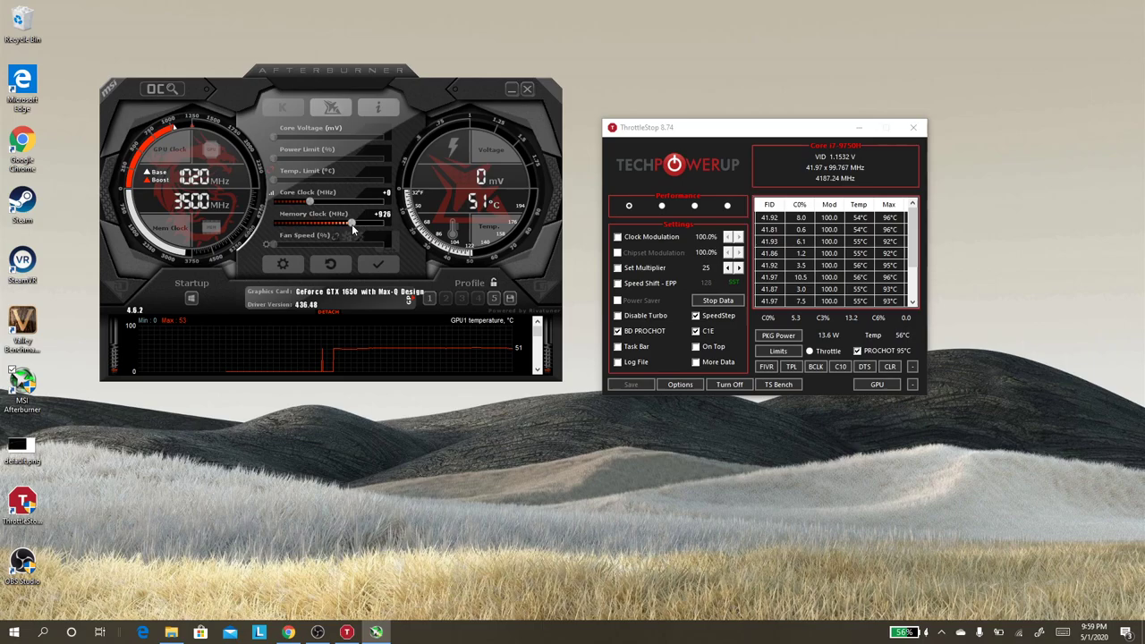
drag(351, 232, 357, 229)
click(386, 218)
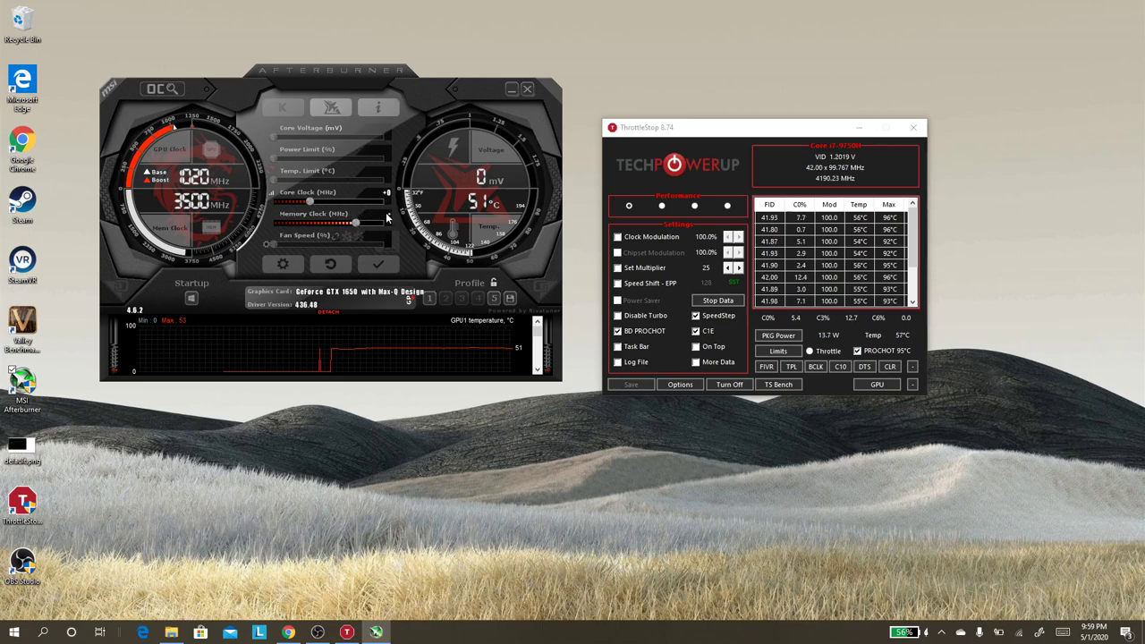
text(1000)
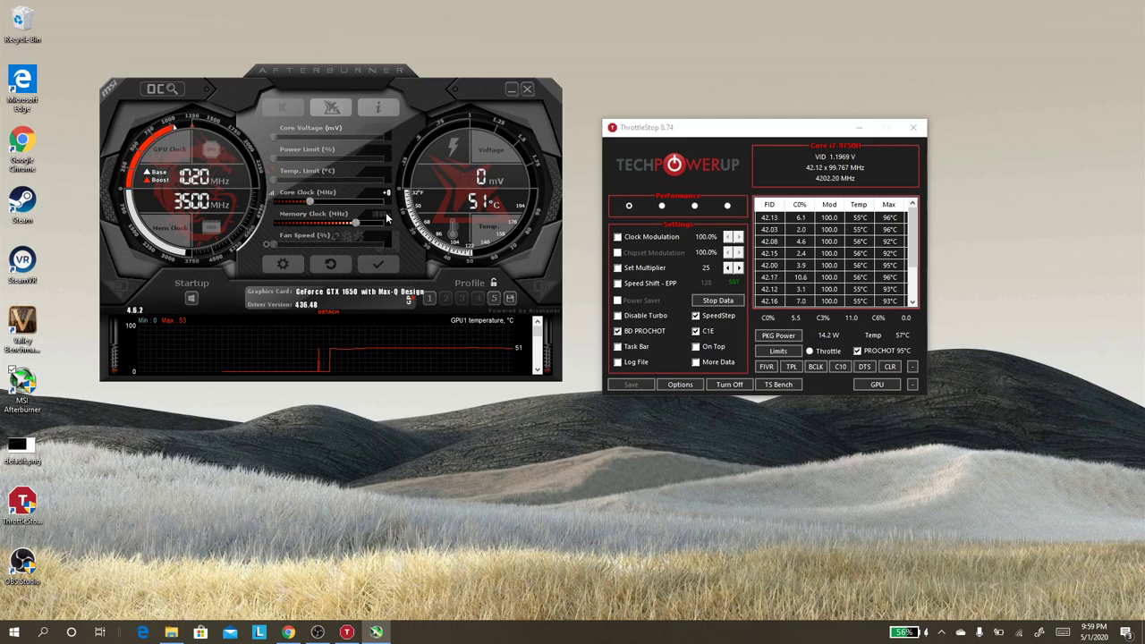
key(Return)
click(377, 264)
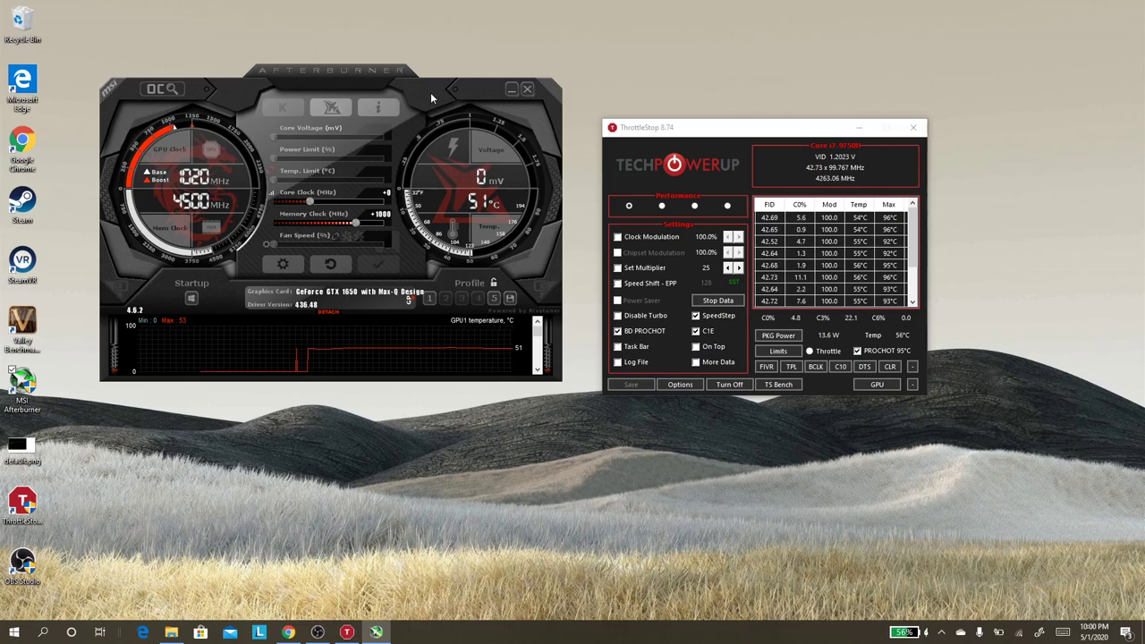
Step: Open the voltage/frequency curve editor and view its OC Scanner, closing the scanner without running a scan
key(ctrl+f)
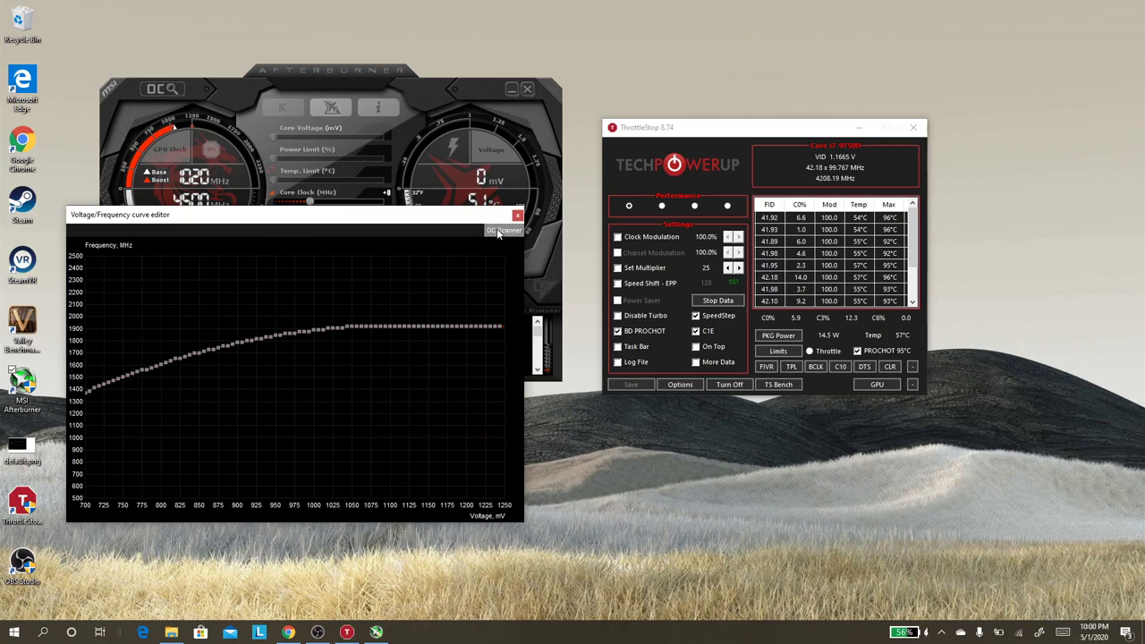
click(503, 229)
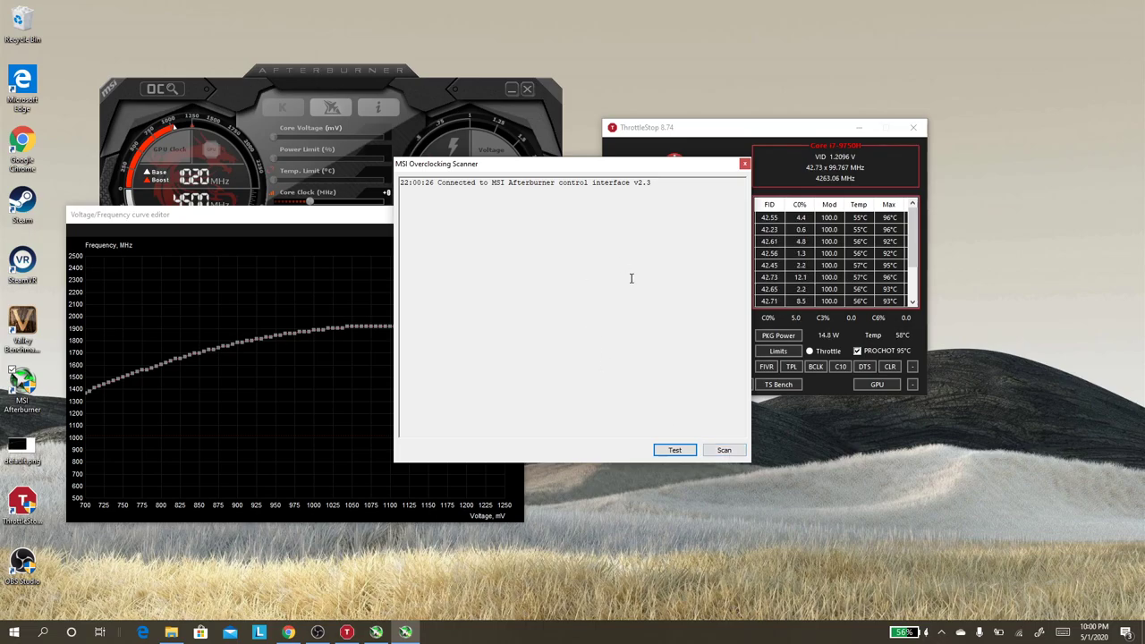
click(744, 164)
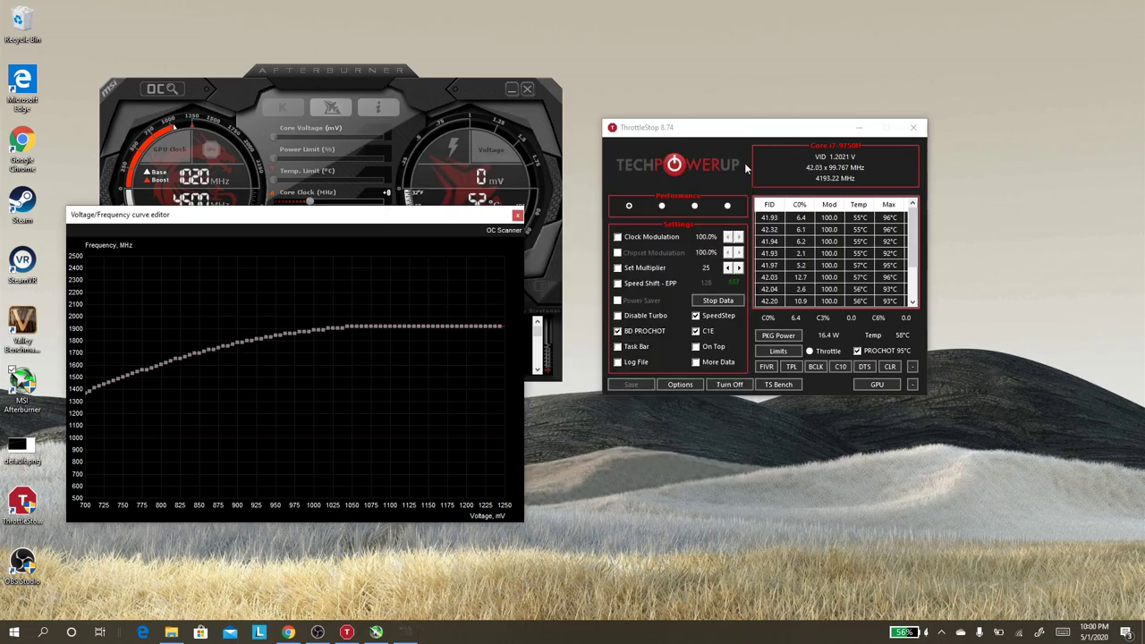
Step: Move the curve editor clear of the main Afterburner window and load saved profile 1 followed by profile 5
drag(431, 216, 961, 266)
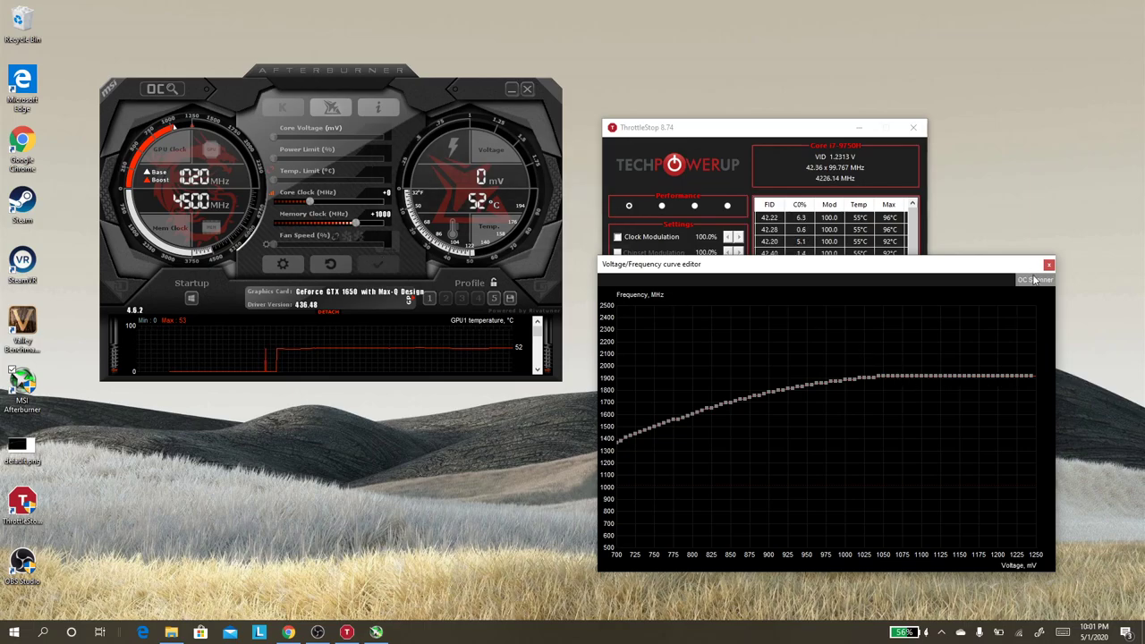
click(377, 267)
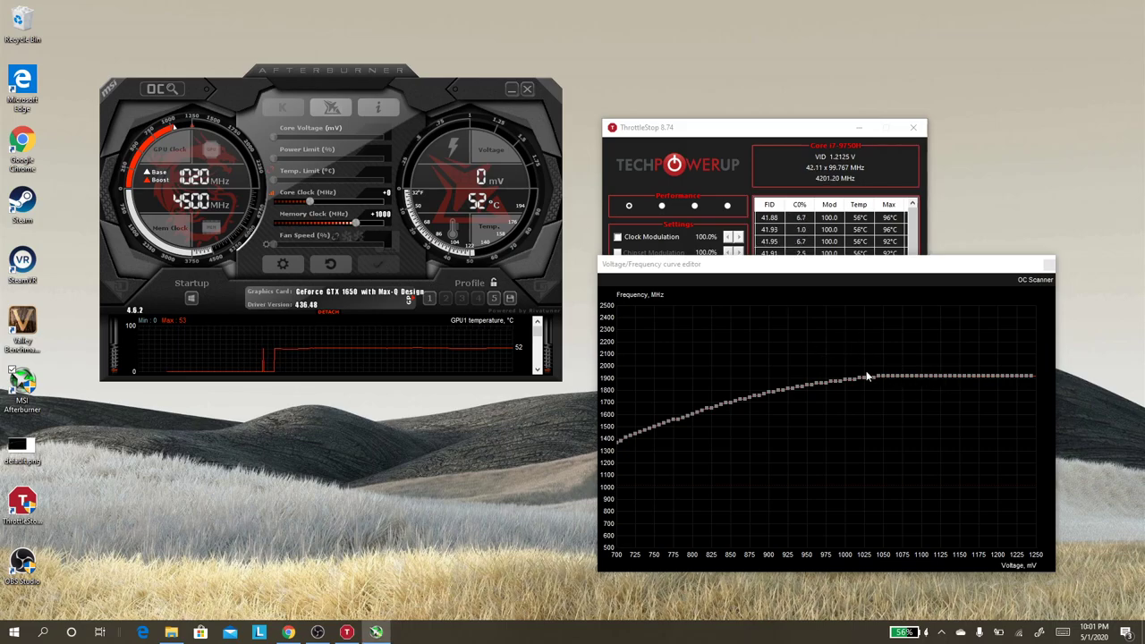
click(429, 303)
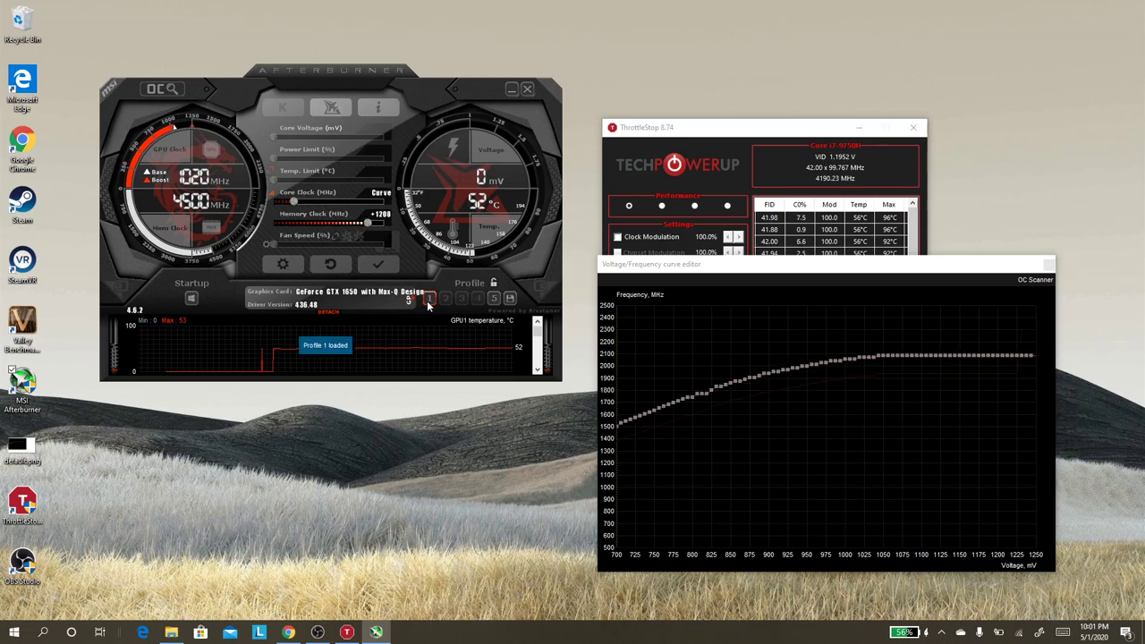
click(494, 298)
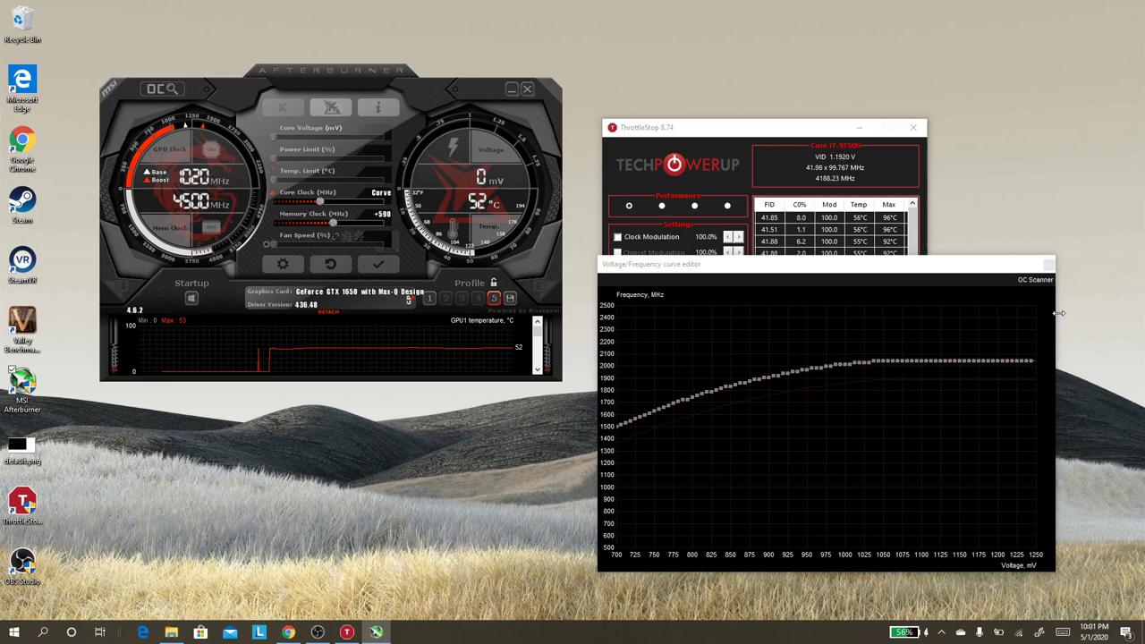
Step: View the OC Scanner's test and scan options for the loaded curve, and close both the scanner and the curve editor
click(1046, 282)
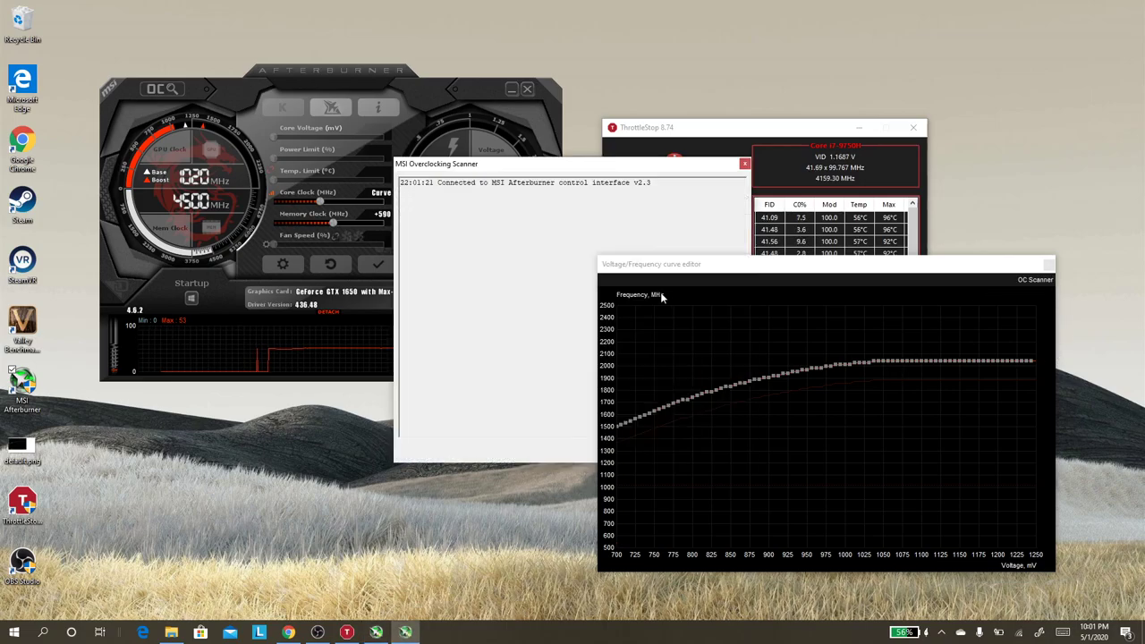
drag(609, 170, 366, 243)
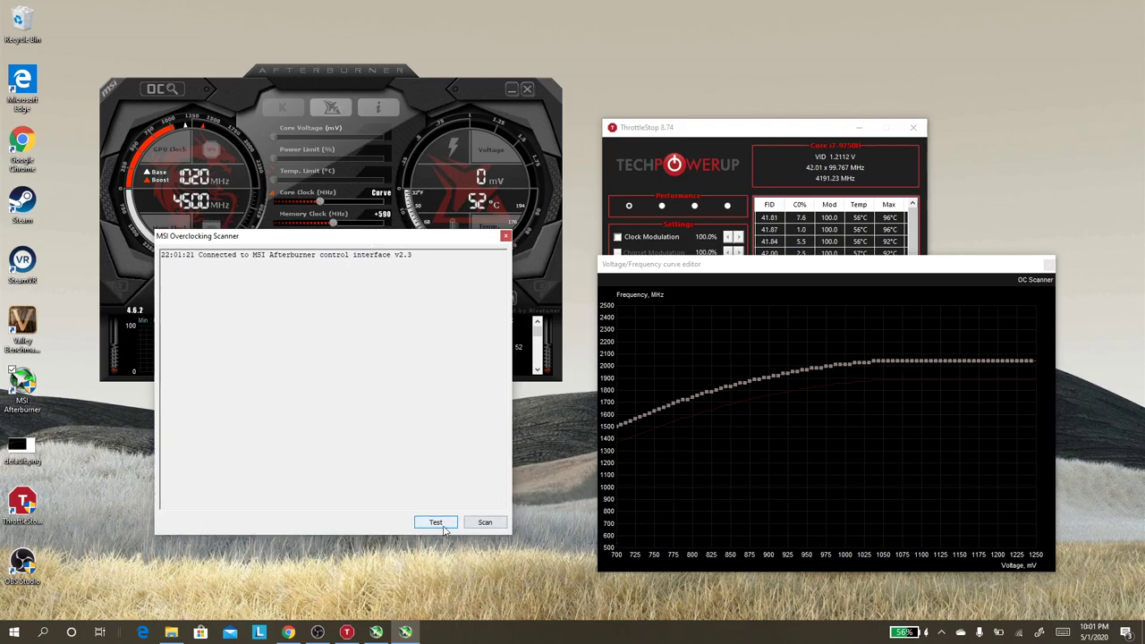
click(506, 238)
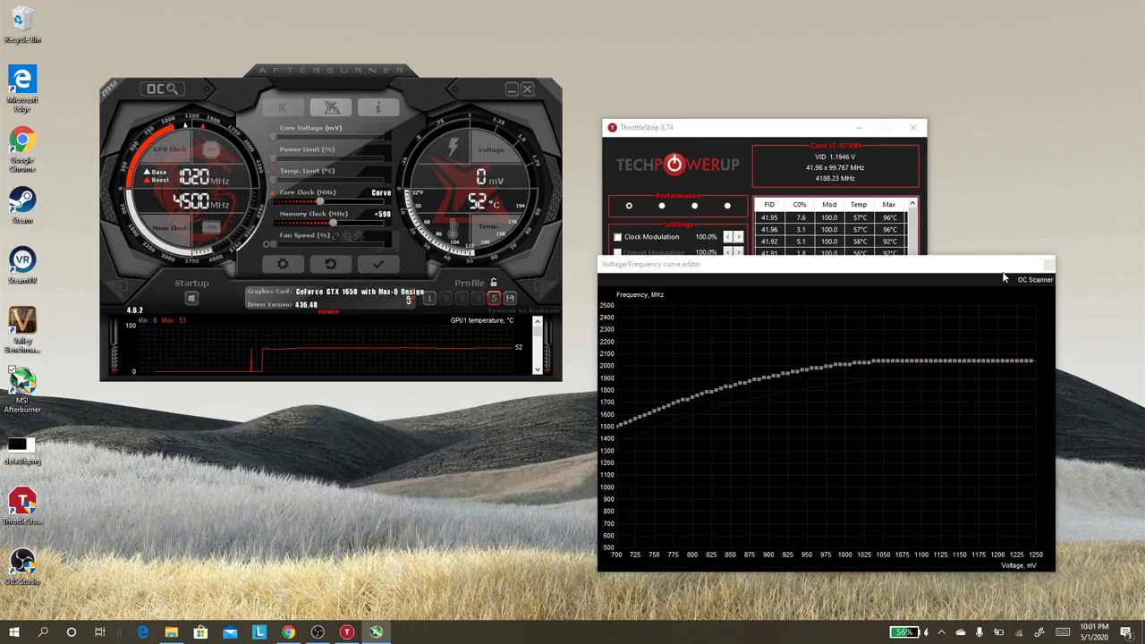
click(1049, 267)
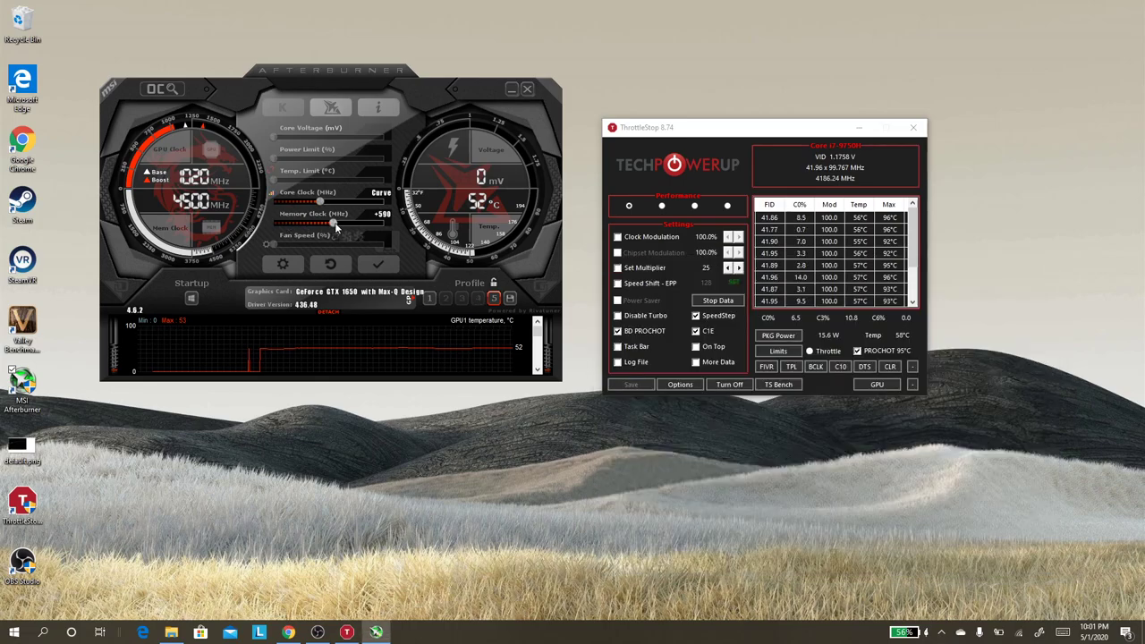
Step: Set the memory clock offset to +1000 MHz alongside the loaded core clock curve and apply the overclock
drag(334, 222, 351, 224)
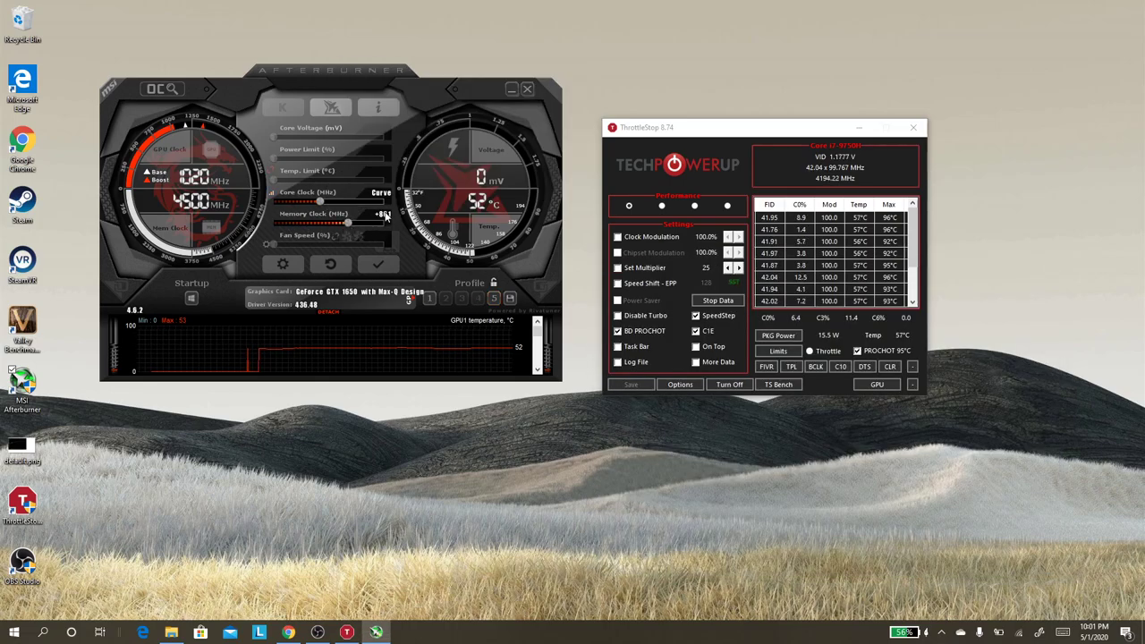
text(1000)
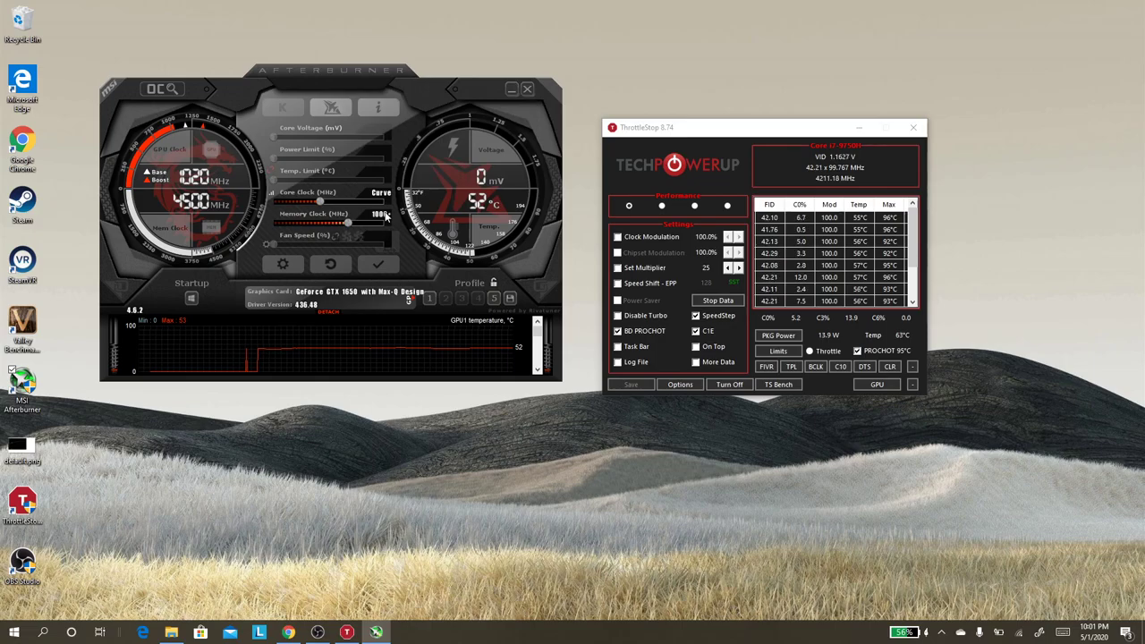
key(Return)
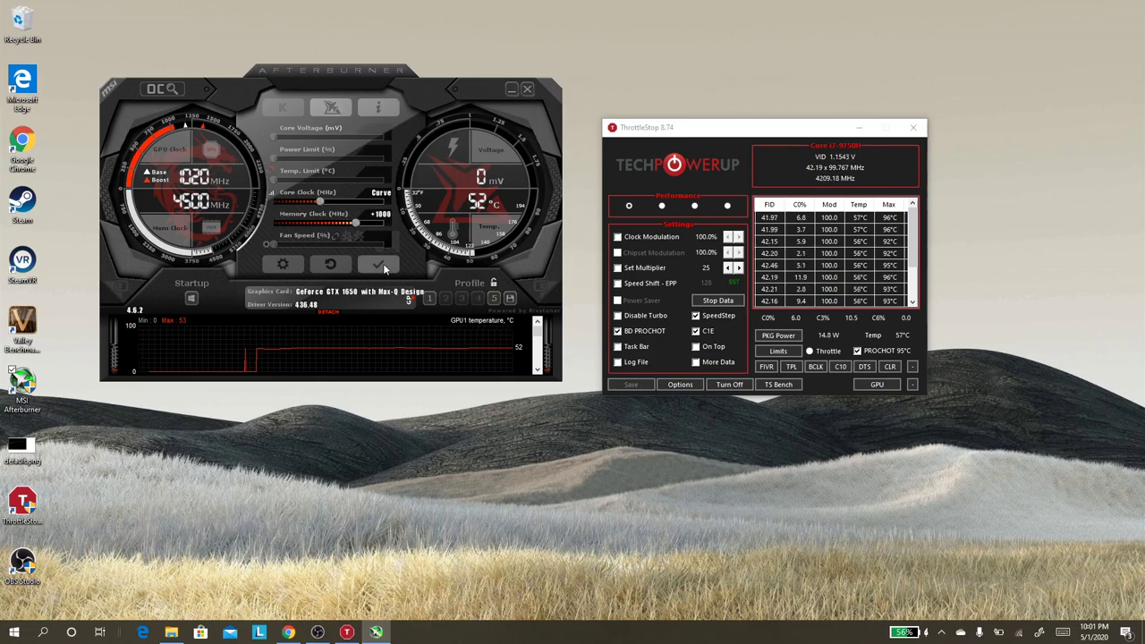
click(383, 265)
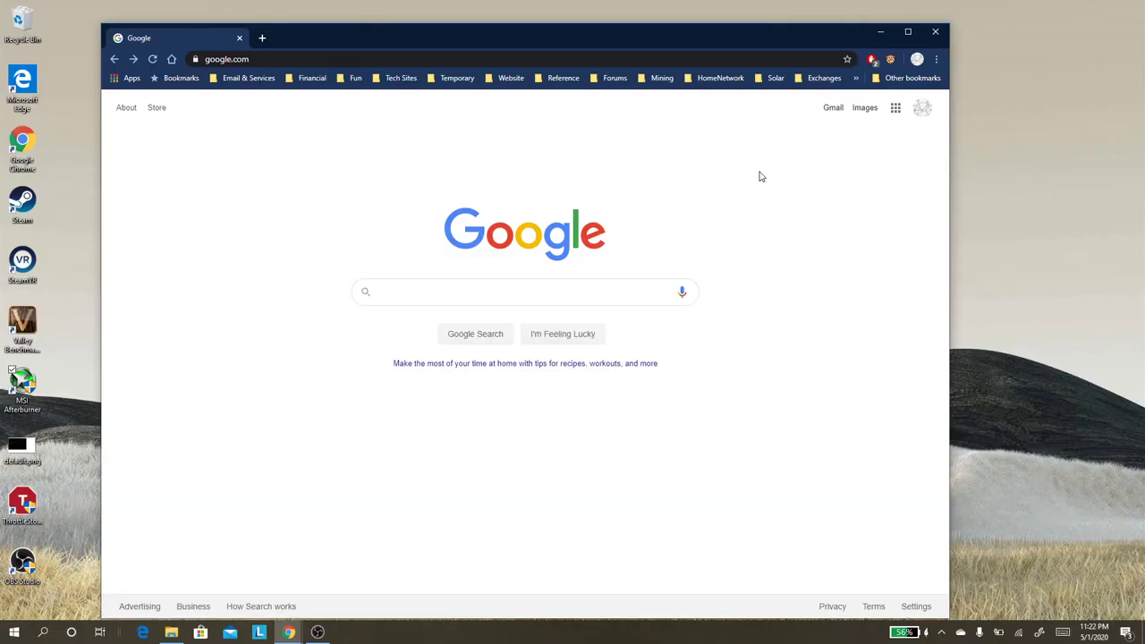
Step: Search Google for throttlestop and view the ThrottleStop download page on TechPowerUp
click(567, 295)
text(th)
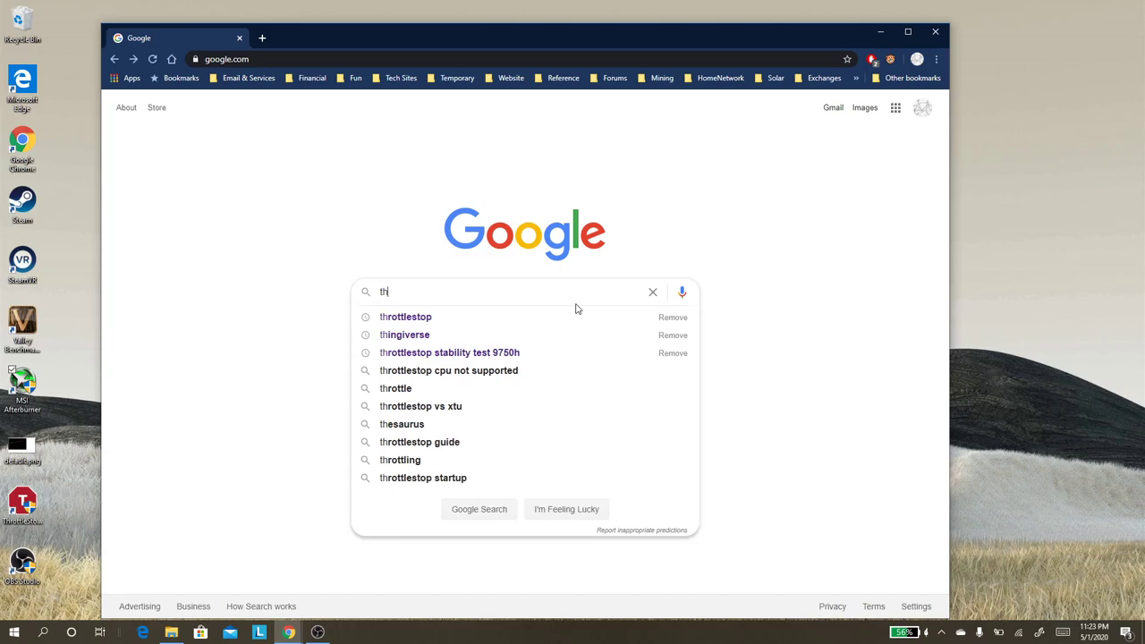
key(Down)
key(Return)
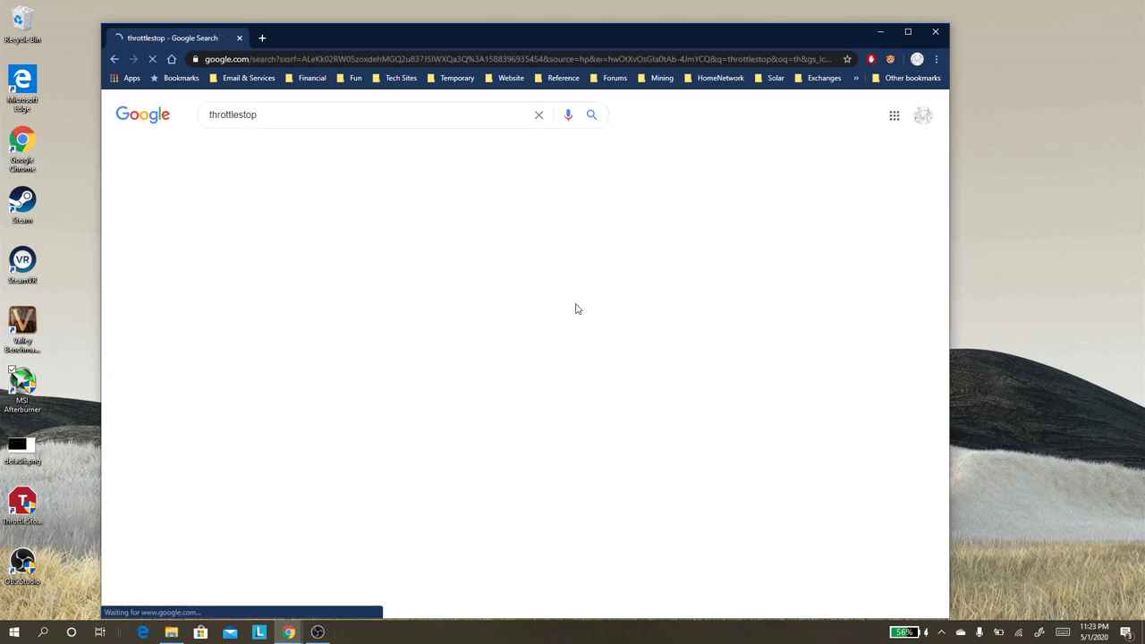
click(269, 217)
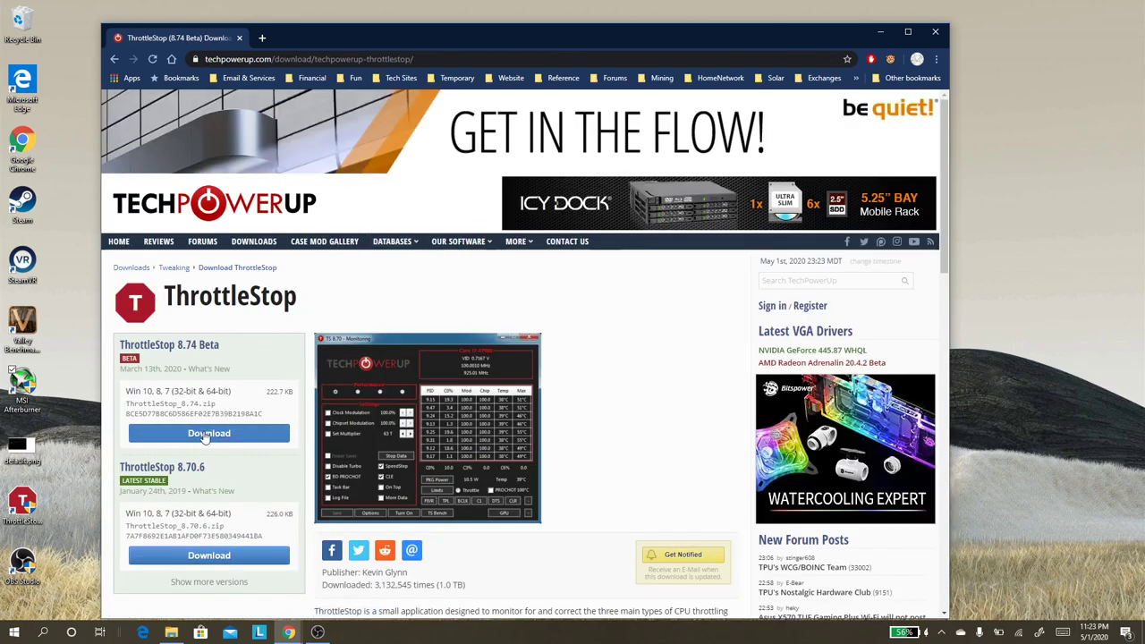
scroll(190, 338, down, 1)
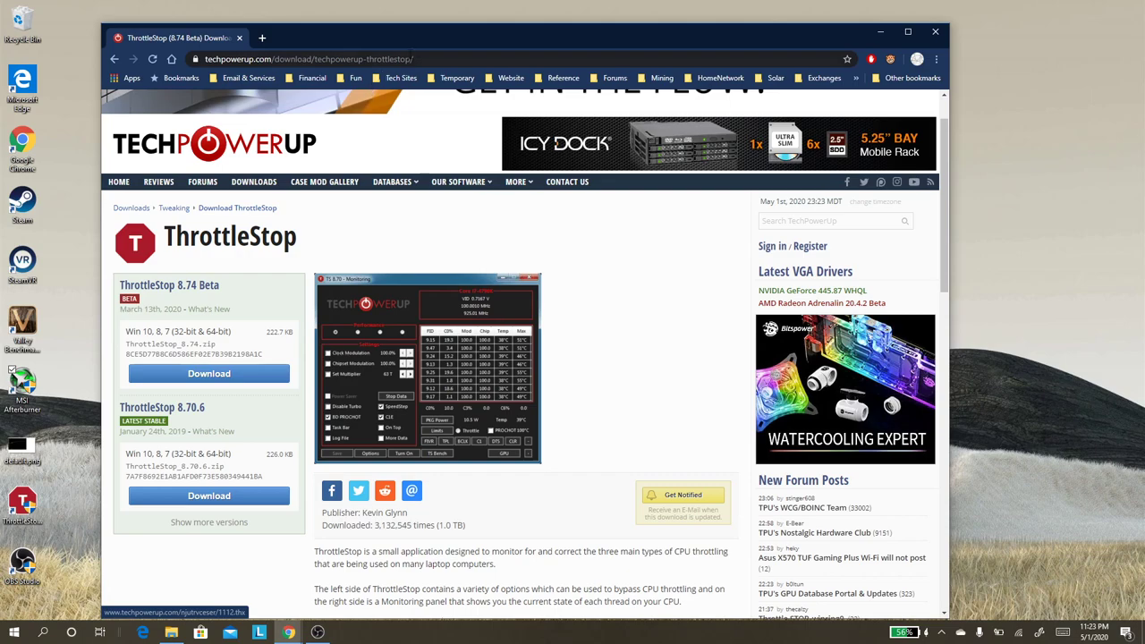
Step: Search for msi afterburner, view the MSI Afterburner 4.6.2 download page on TechSpot, and minimize the browser
click(420, 58)
text(msi afte)
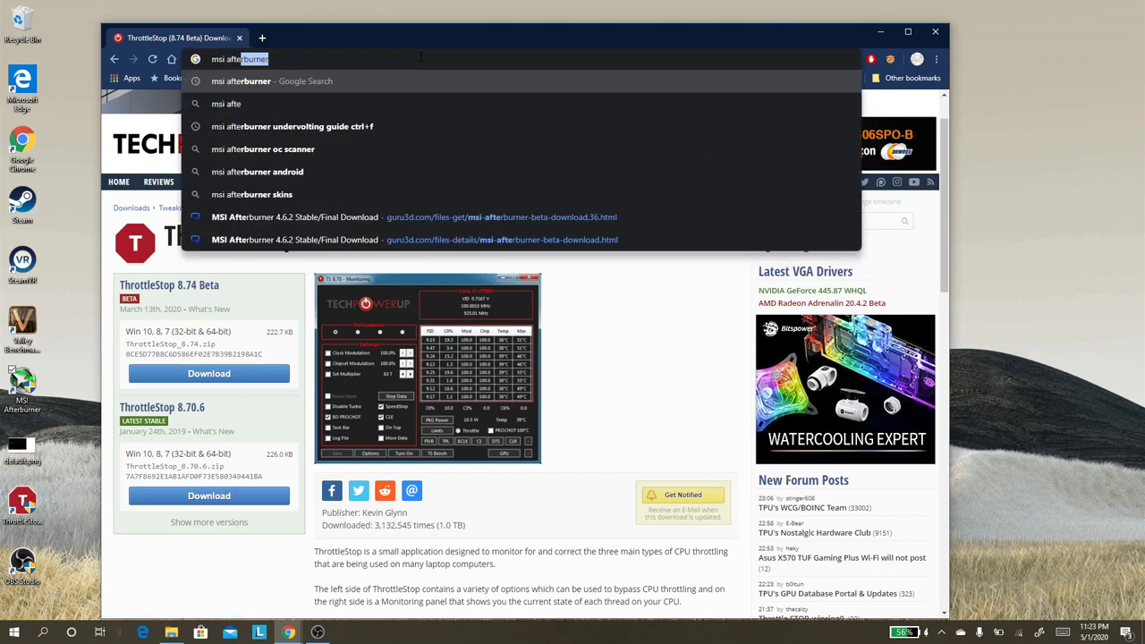
key(Return)
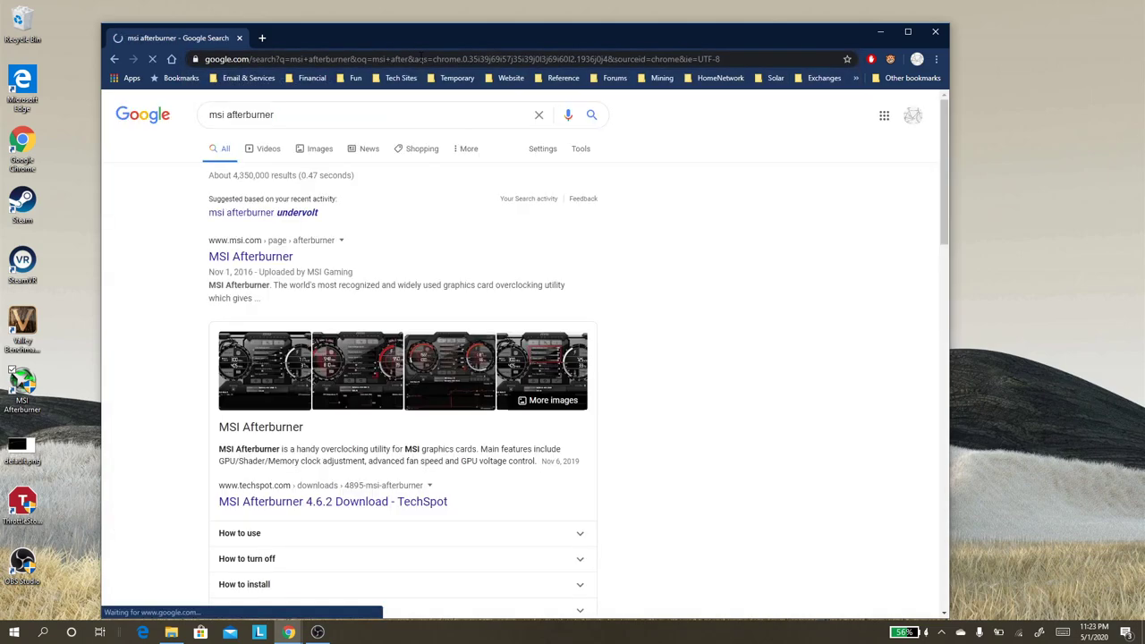
scroll(371, 291, down, 3)
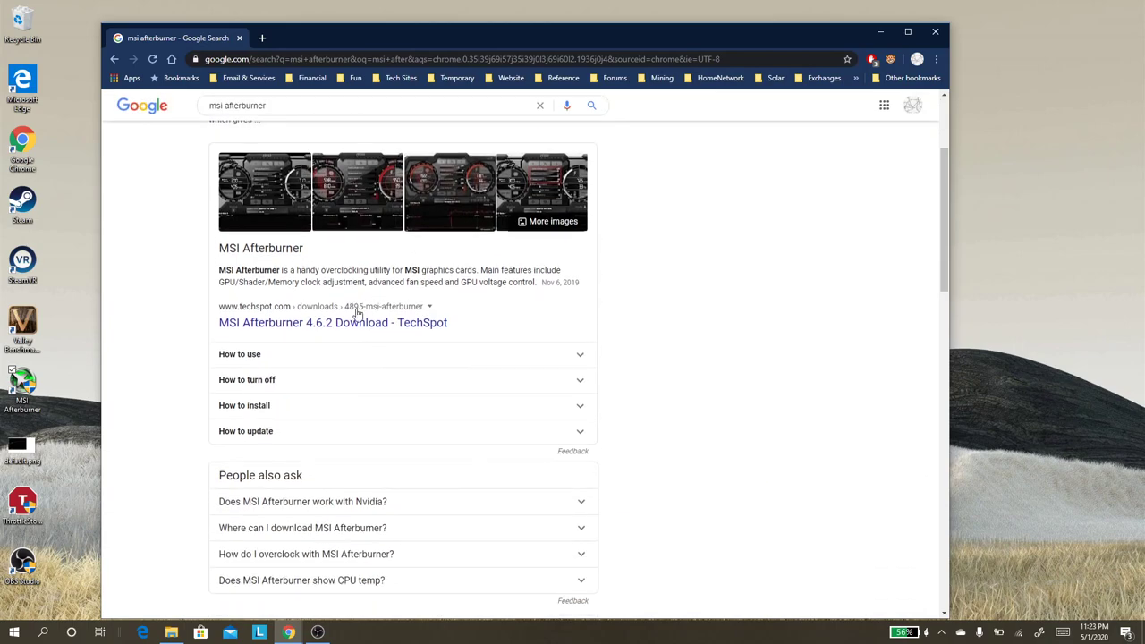
click(305, 326)
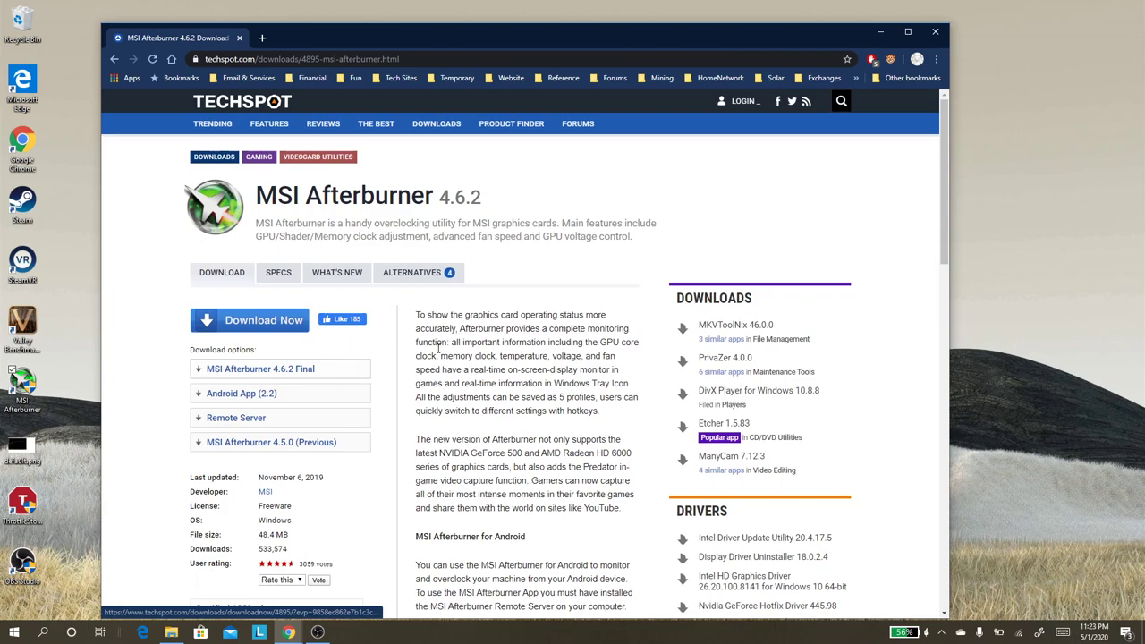
click(880, 31)
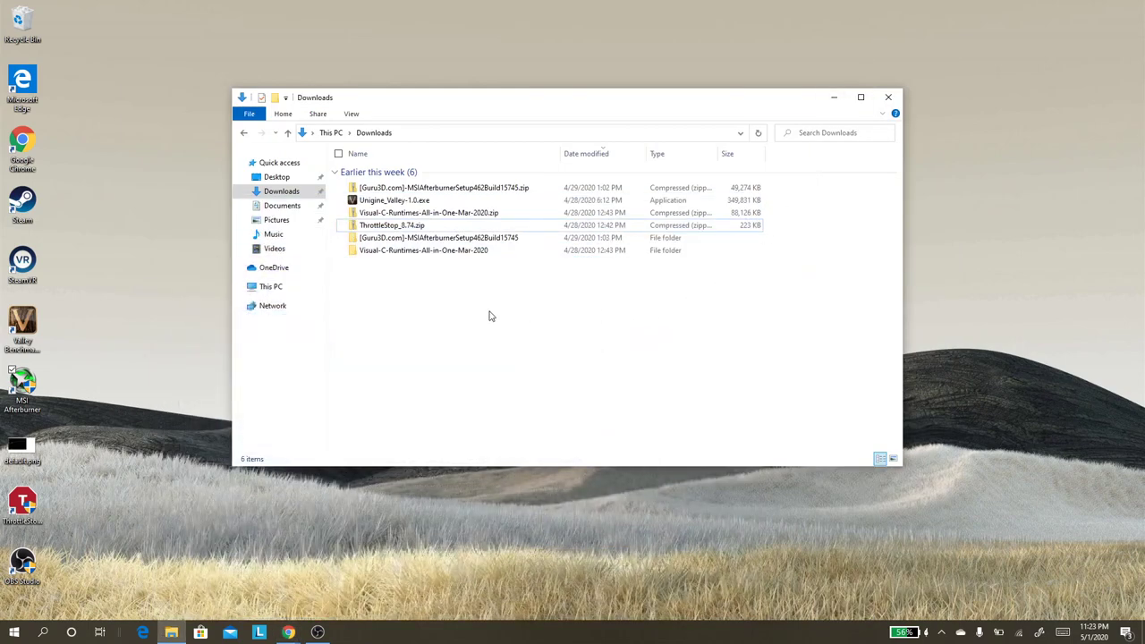
Step: Locate ThrottleStop_8.74.zip in Downloads, and select ThrottleStop.exe in the TS folder on the C: drive
click(386, 226)
click(406, 266)
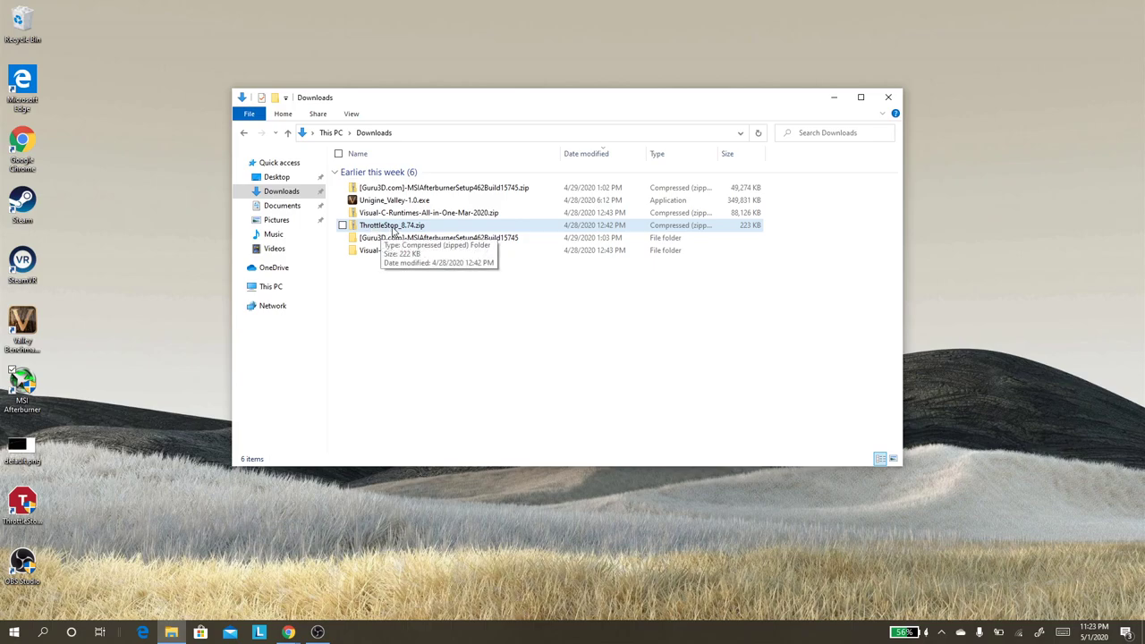
click(280, 287)
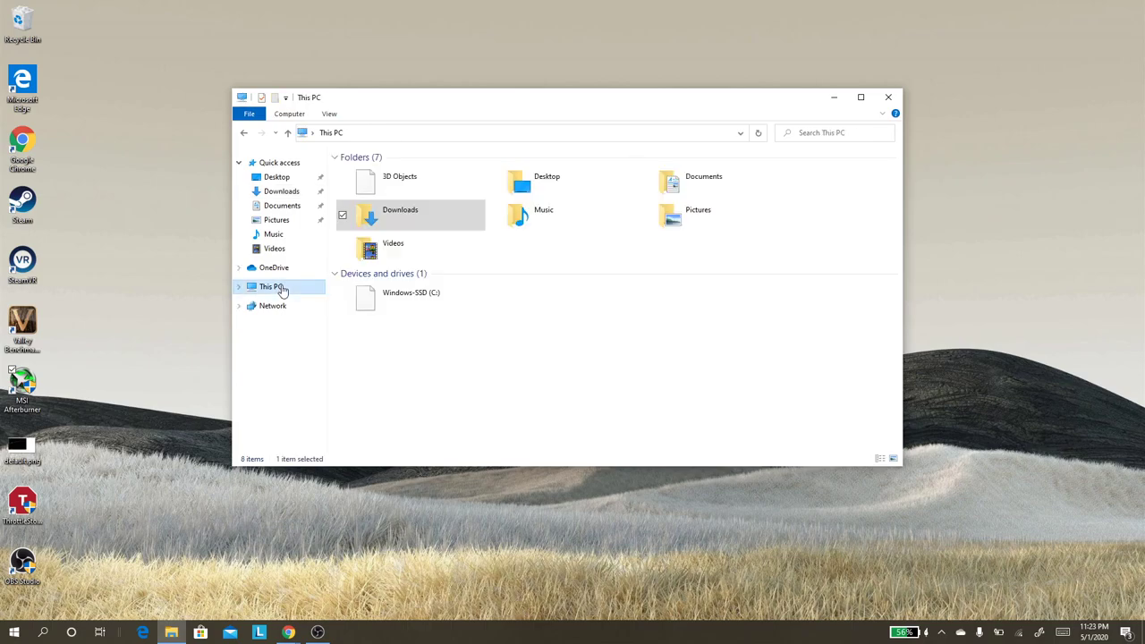
double_click(399, 290)
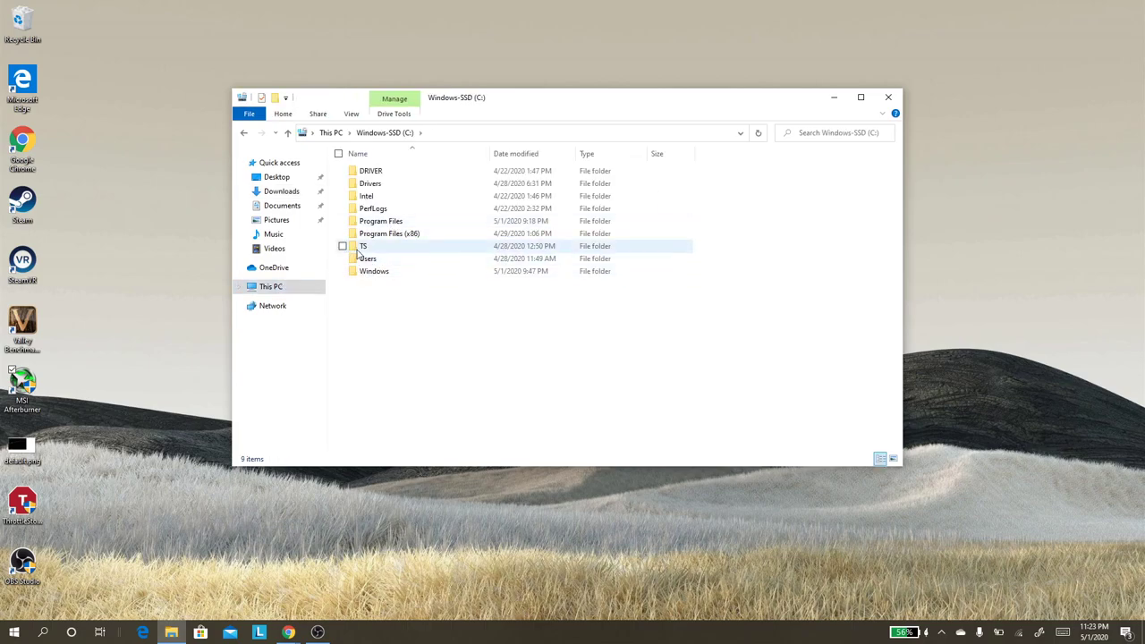
double_click(364, 247)
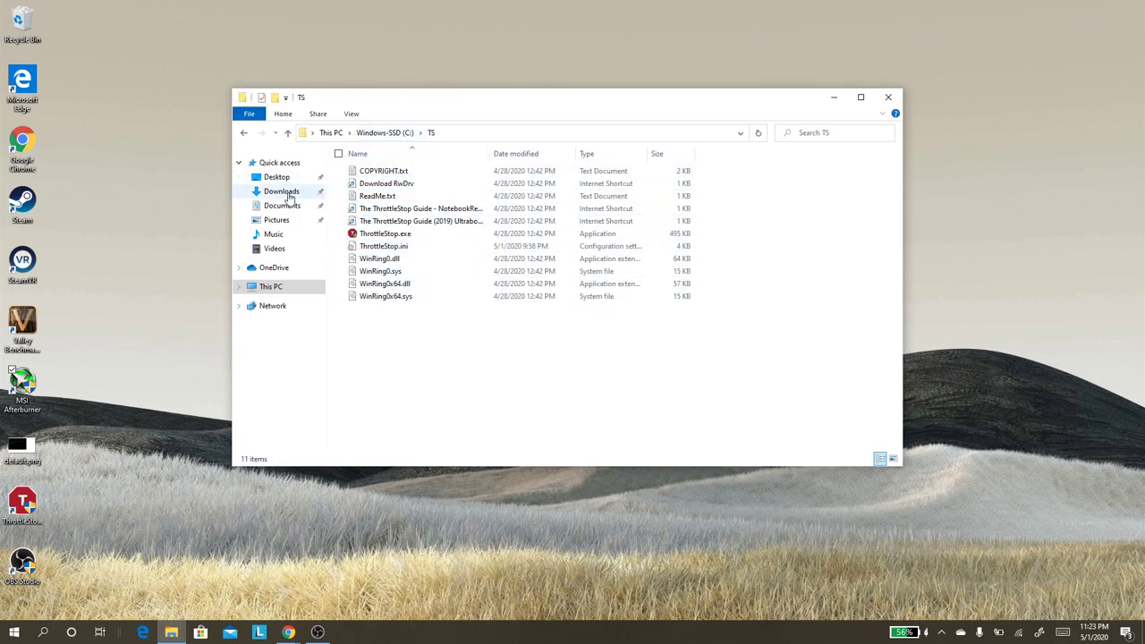
click(390, 237)
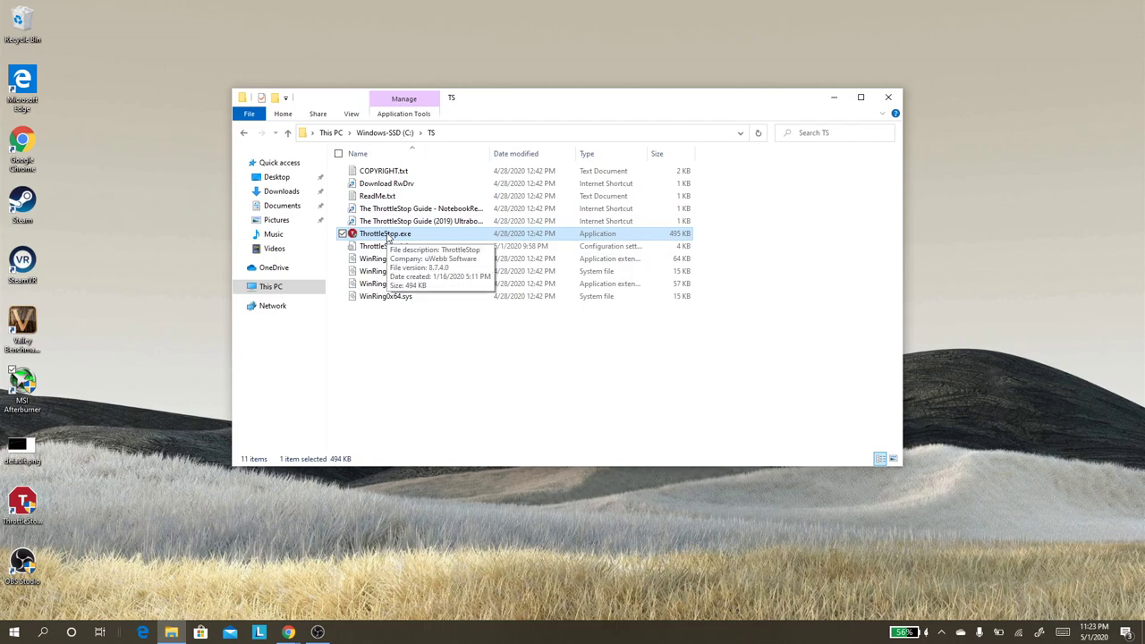
Step: Select Visual-C-Runtimes-All-in-One-Mar-2020.zip in Downloads, and view its TechPowerUp download page in Chrome by searching for runtimes all in one
click(277, 196)
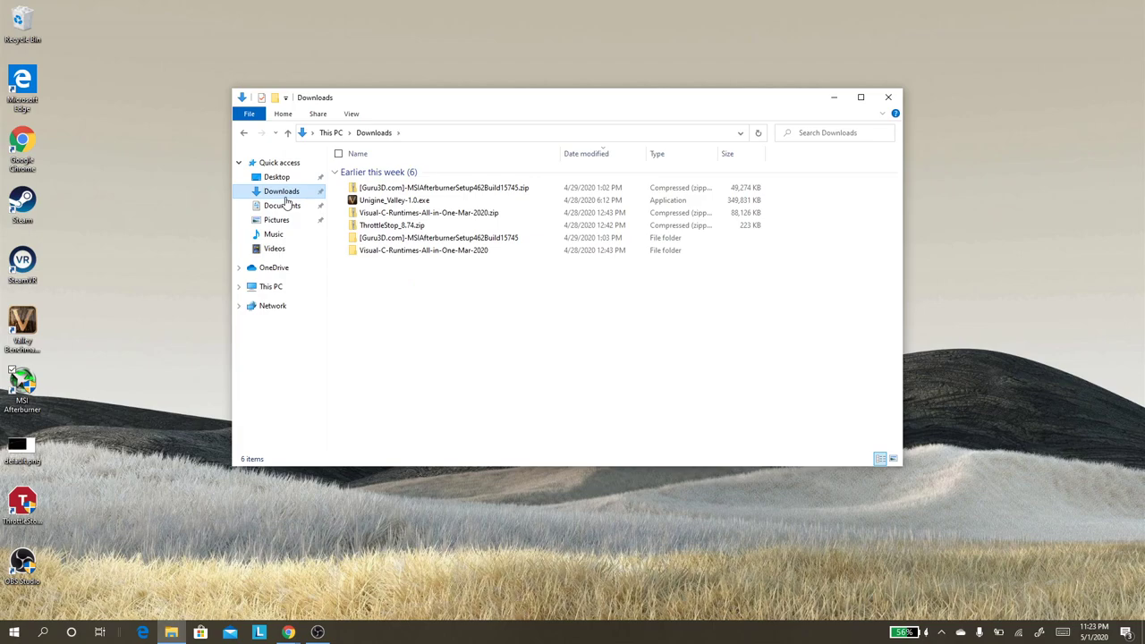
click(402, 215)
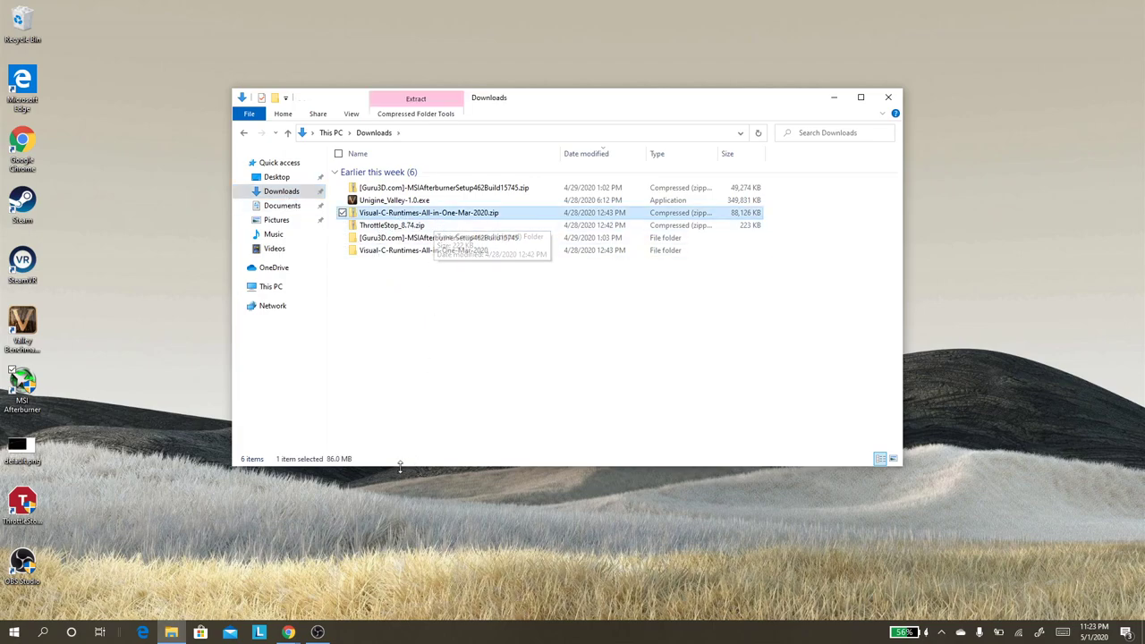
click(288, 631)
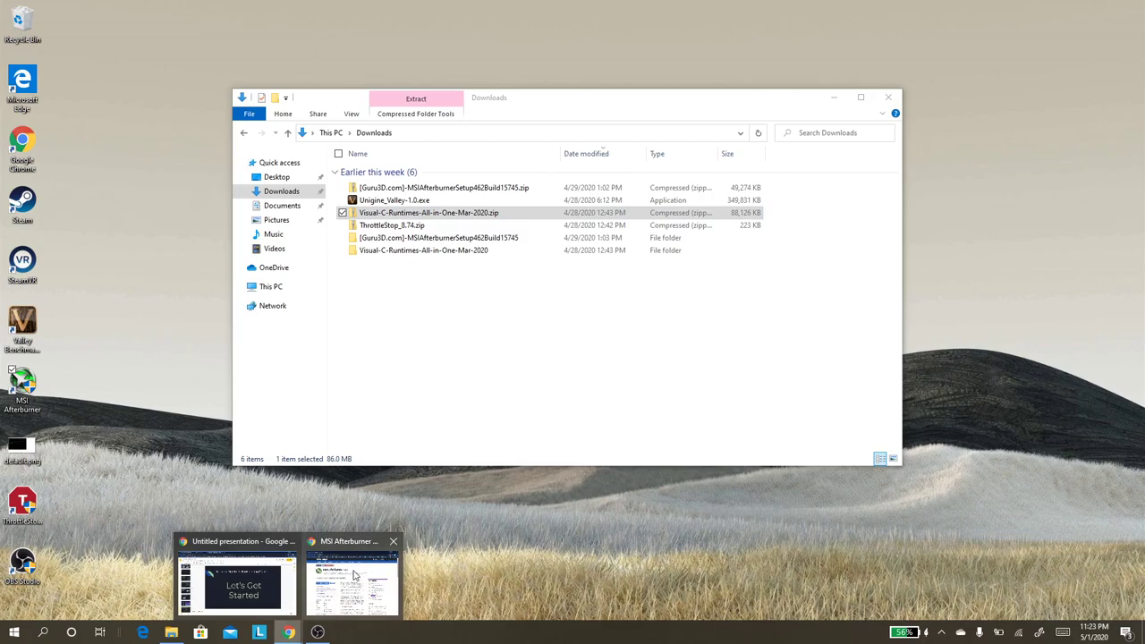
click(354, 575)
click(372, 61)
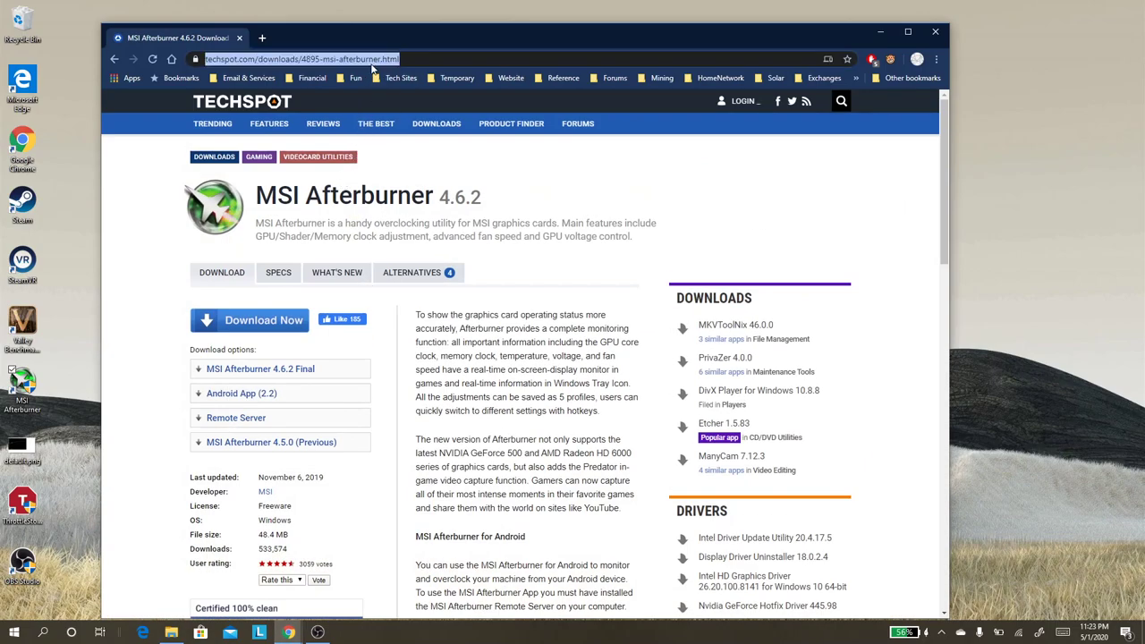
key(BackSpace)
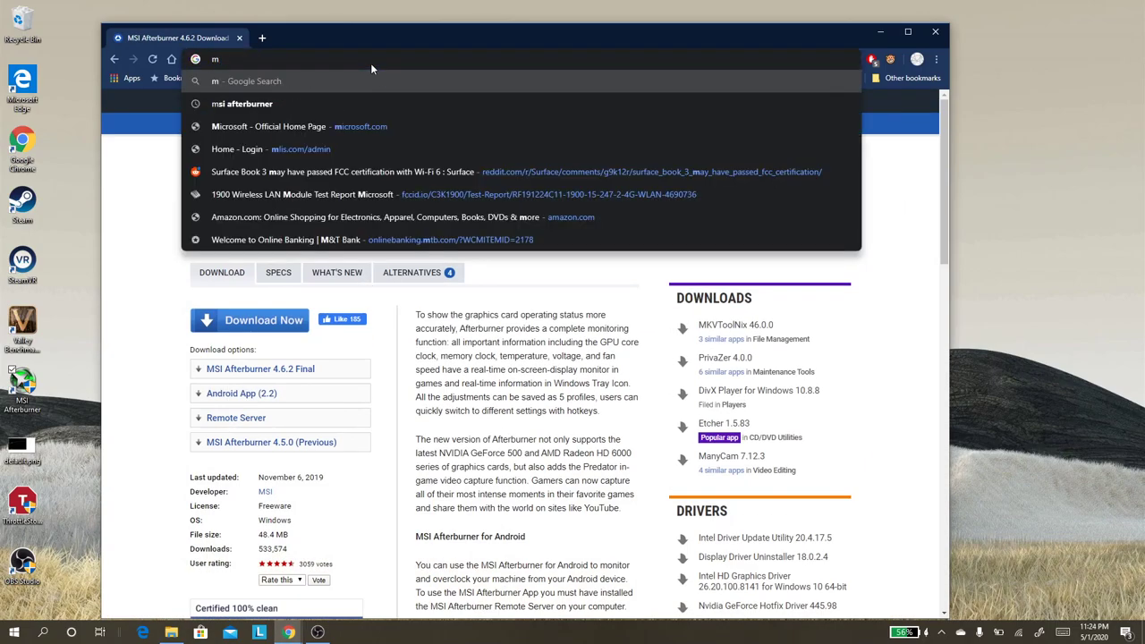
text(runtimes )
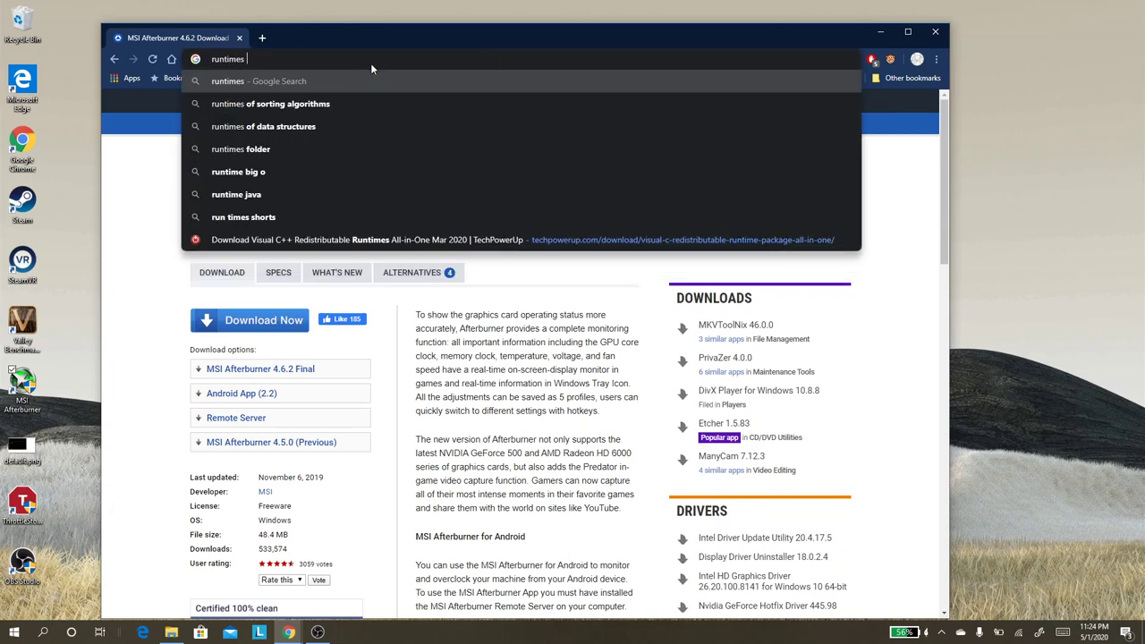
text(all in one)
key(Return)
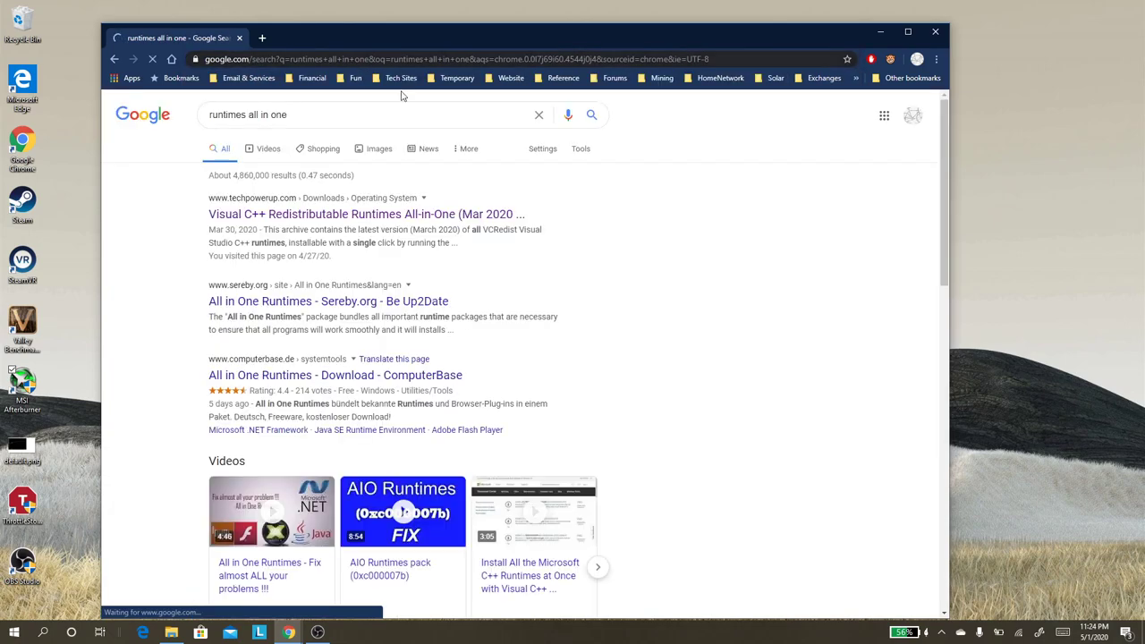
click(339, 217)
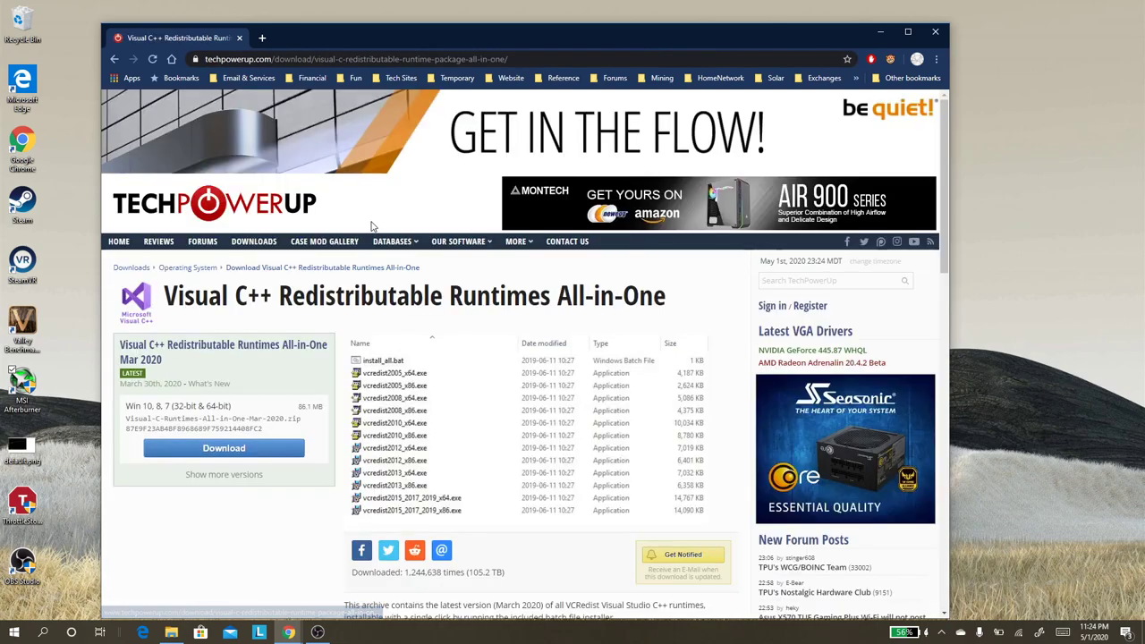
click(225, 452)
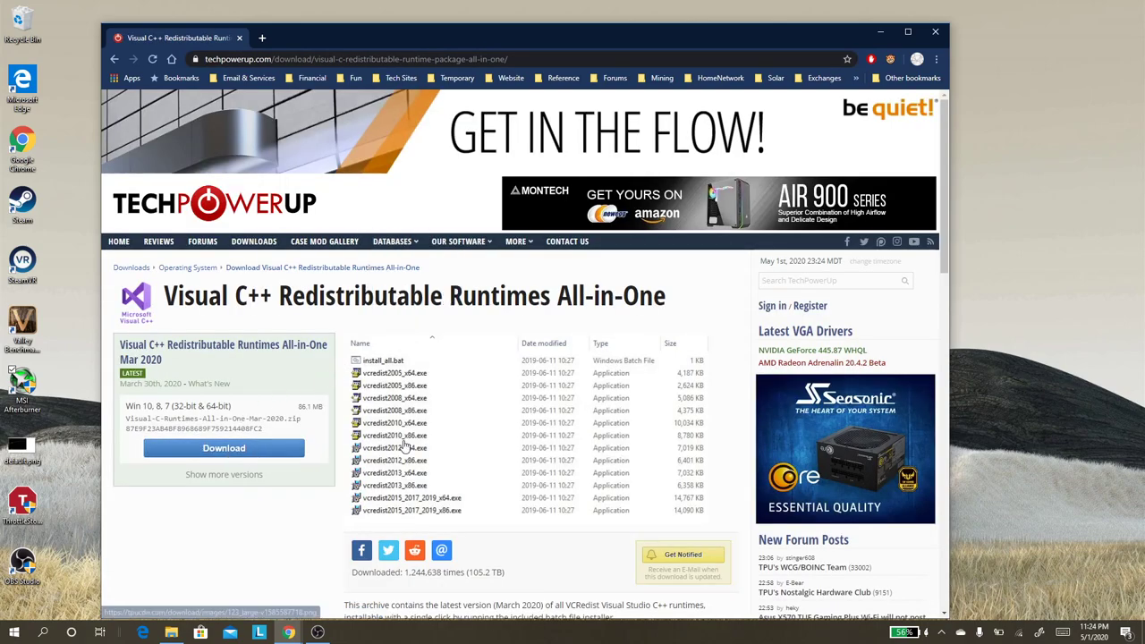
click(879, 32)
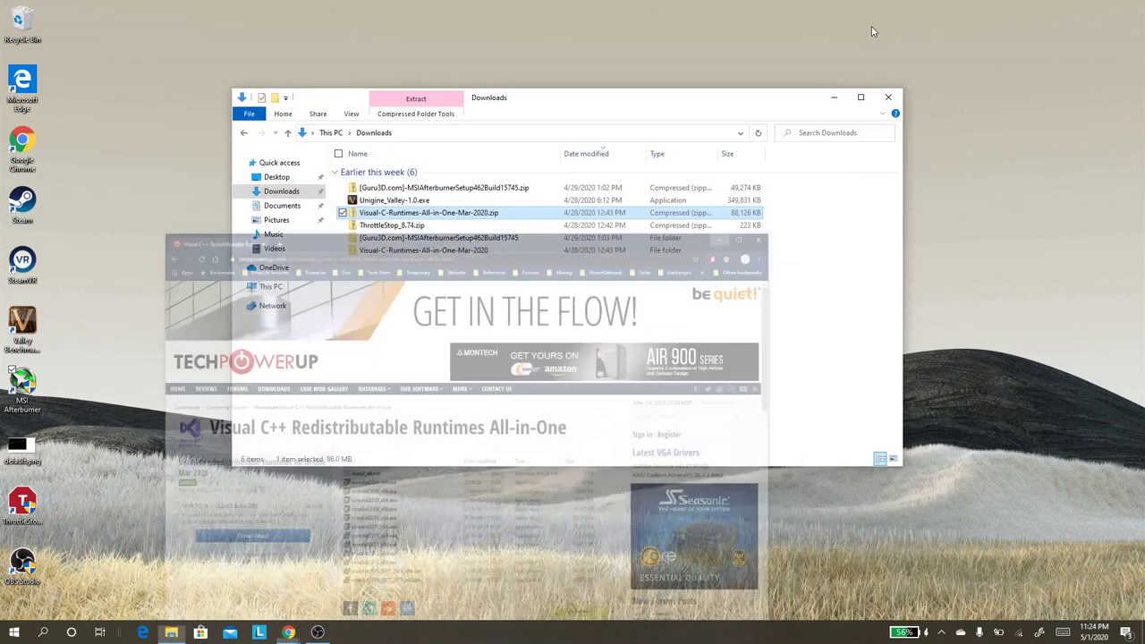
Step: View the extraction option for the Visual C runtimes archive, and the available actions for install_all.bat in the extracted folder
right_click(384, 216)
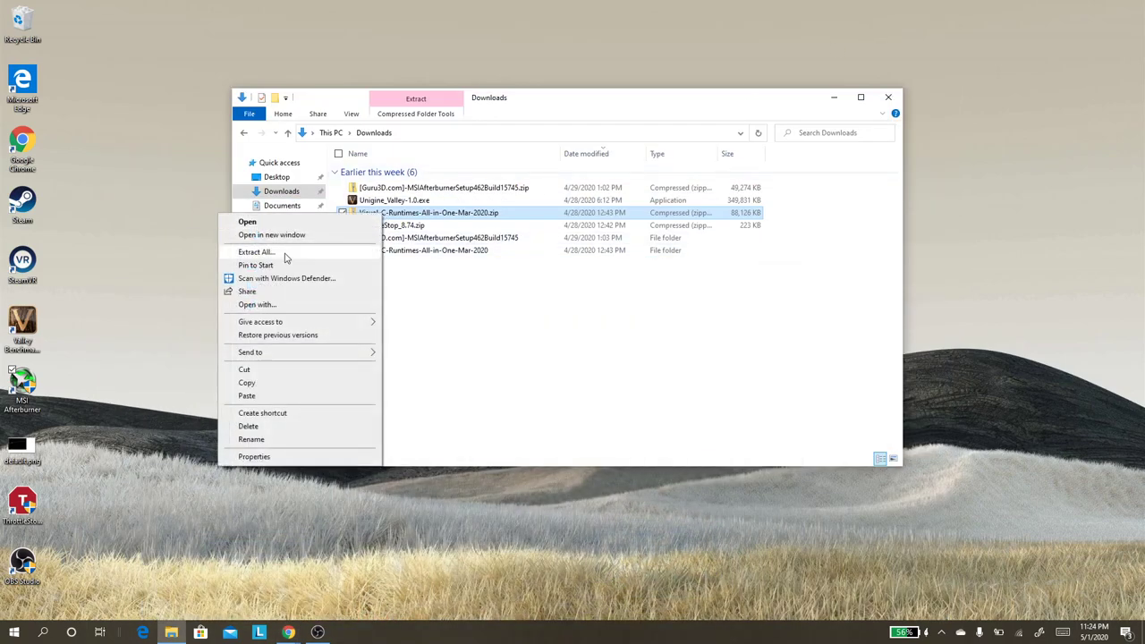
click(453, 304)
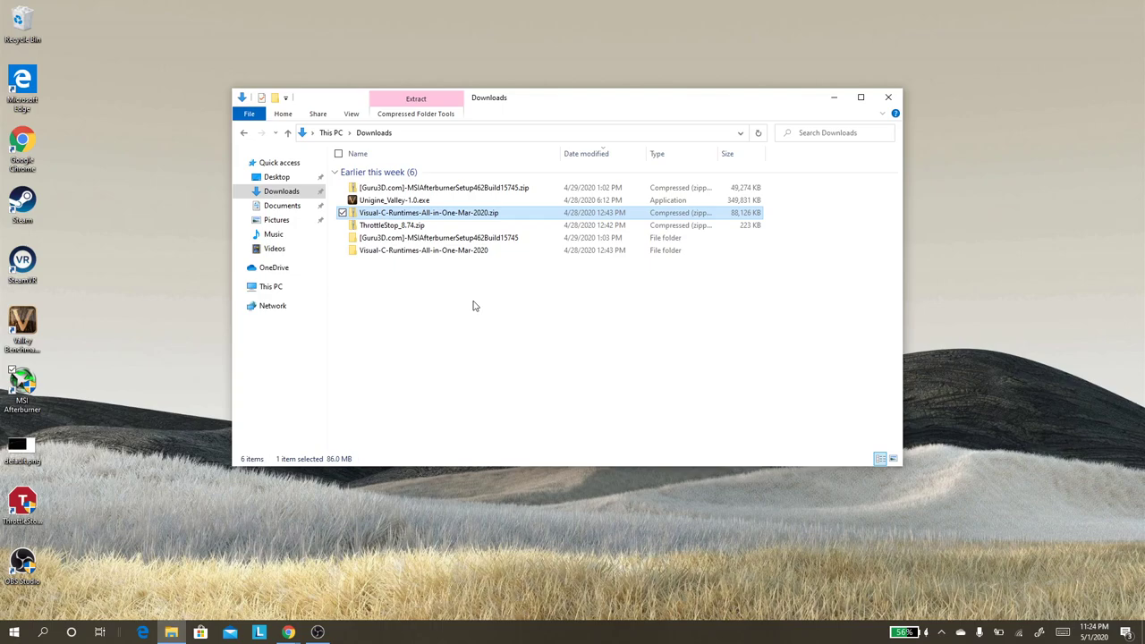
double_click(408, 254)
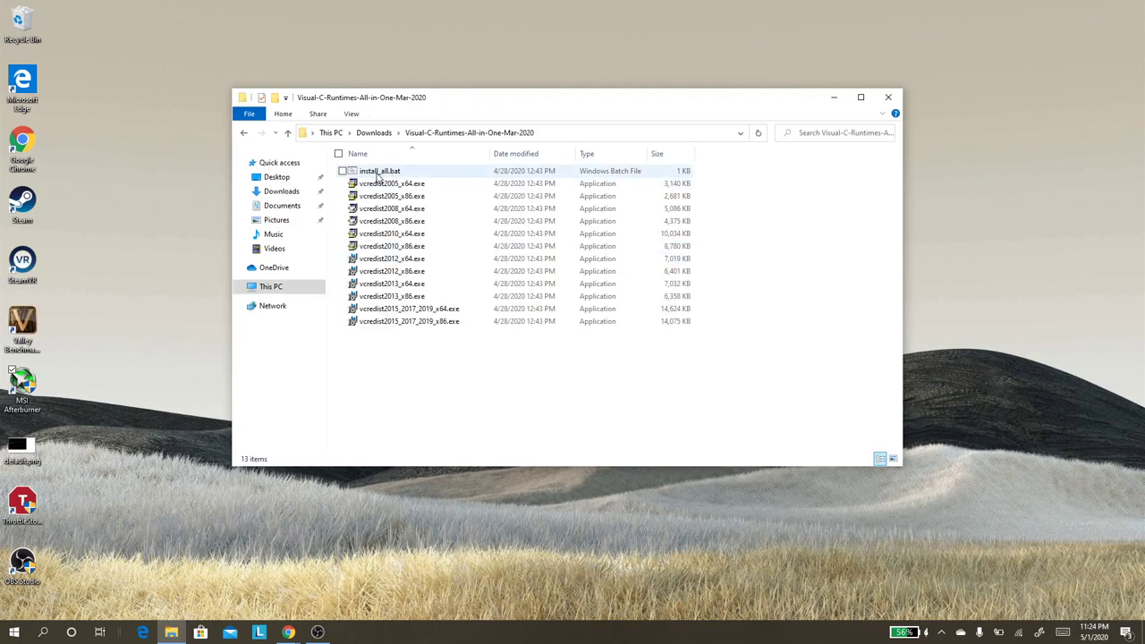
right_click(377, 174)
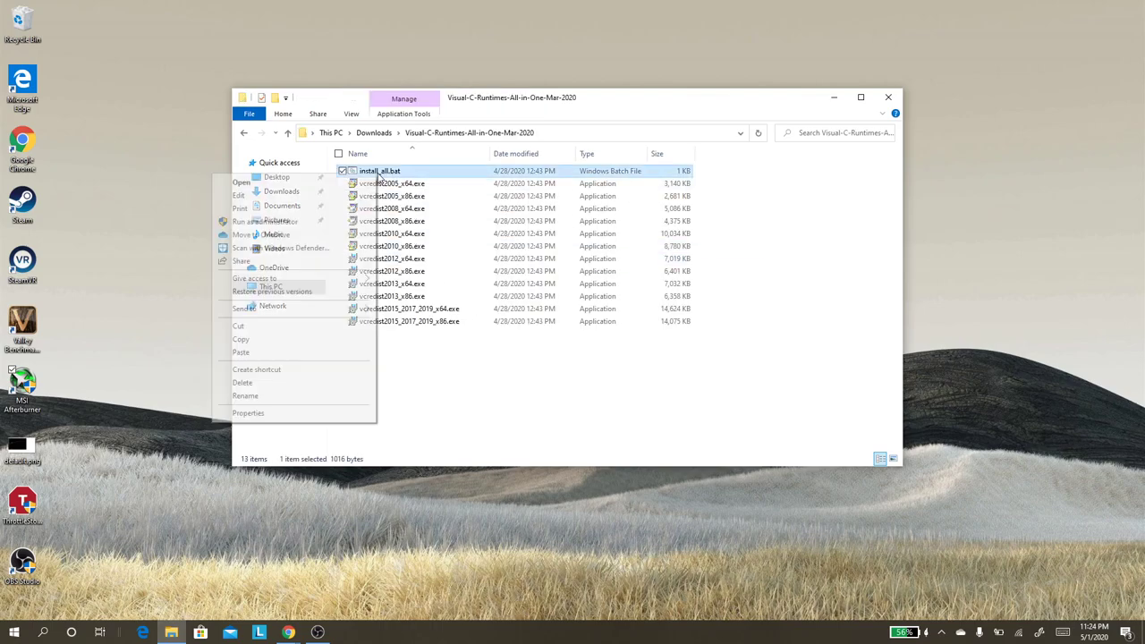
click(499, 394)
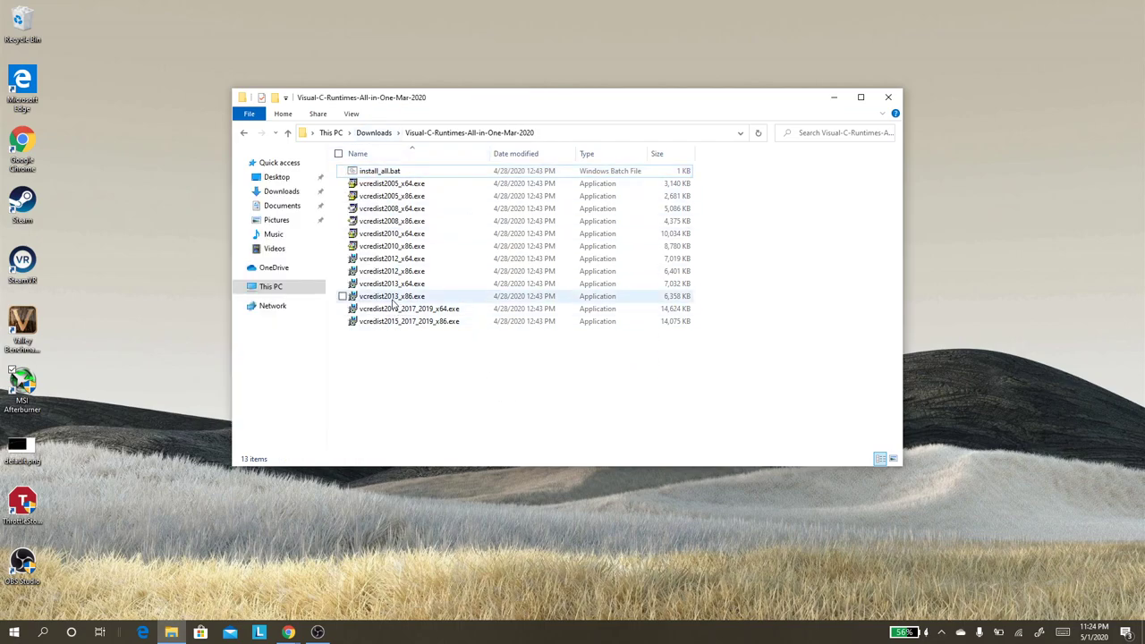
Step: Show This PC in File Explorer, and bring up the ThrottleStop instance running in the background and close it
click(288, 287)
click(458, 389)
click(941, 631)
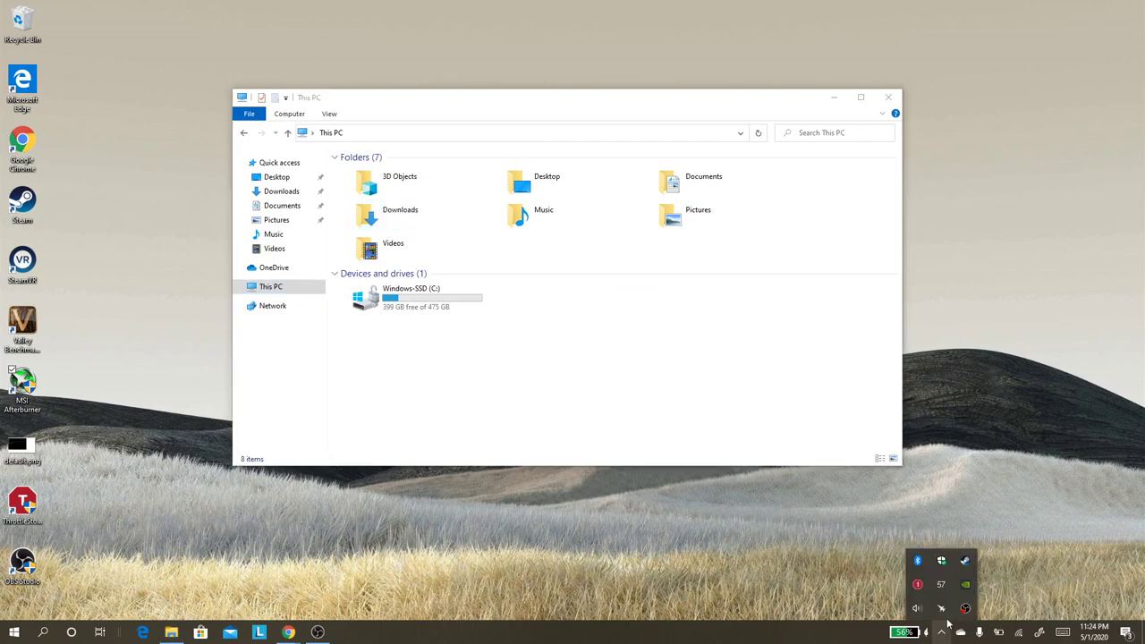
click(916, 584)
drag(740, 125, 670, 146)
click(843, 147)
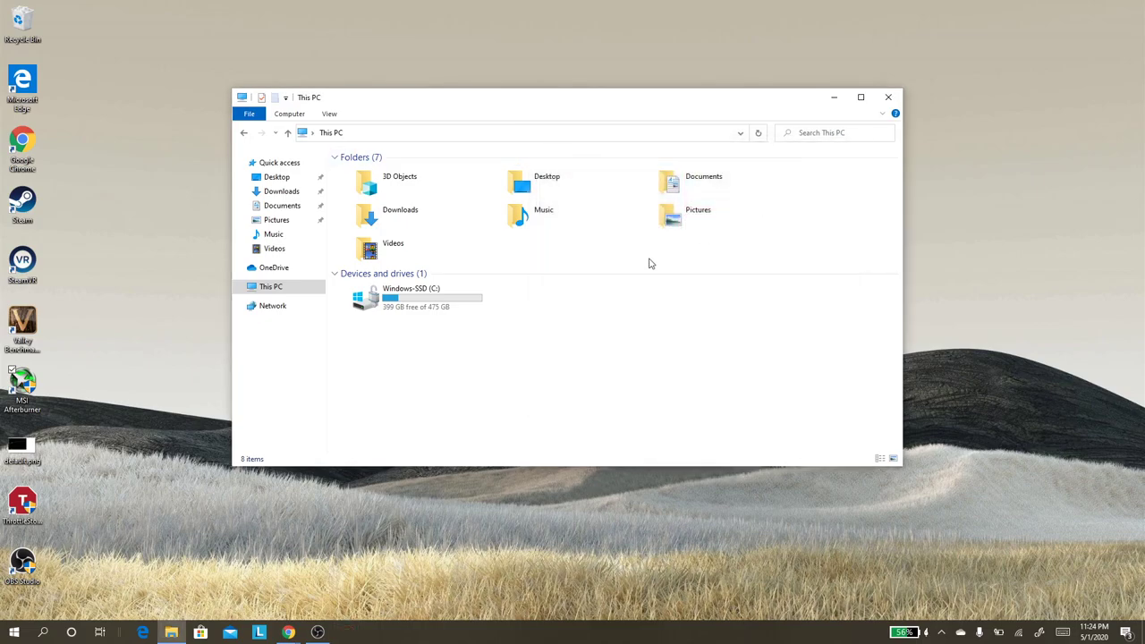
Step: Launch ThrottleStop.exe from the TS folder on the C: drive and move its window clear of the file list
double_click(360, 305)
double_click(374, 245)
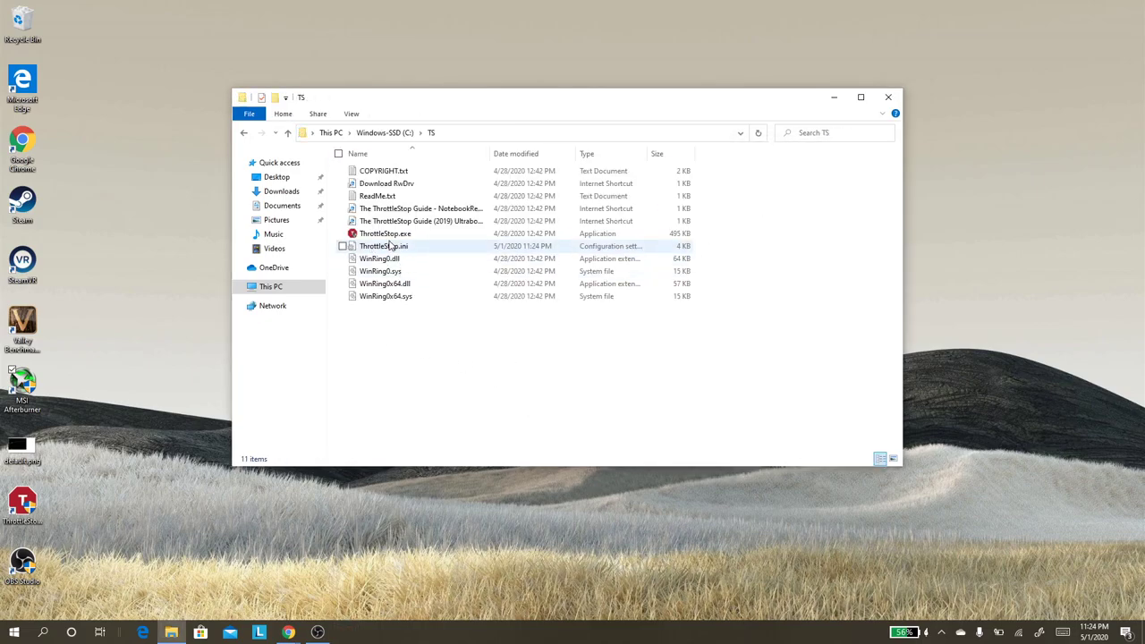
double_click(392, 234)
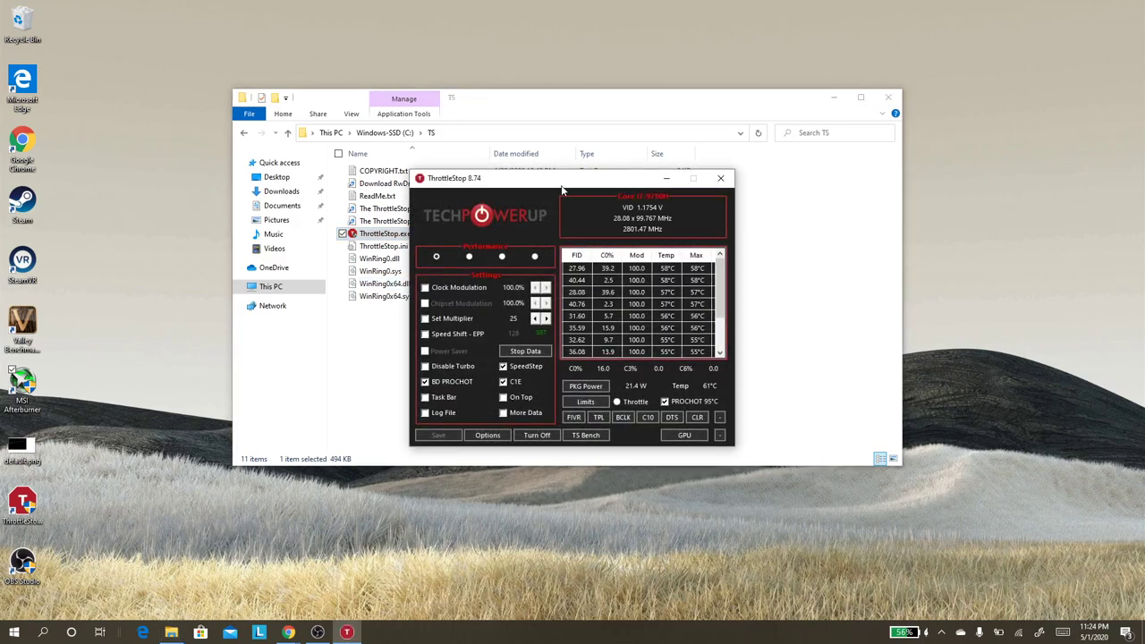
drag(560, 183, 936, 69)
Step: Show the extracted MSI Afterburner setup folder in Downloads with its MSIAfterburnerSetup462.exe installer
click(396, 133)
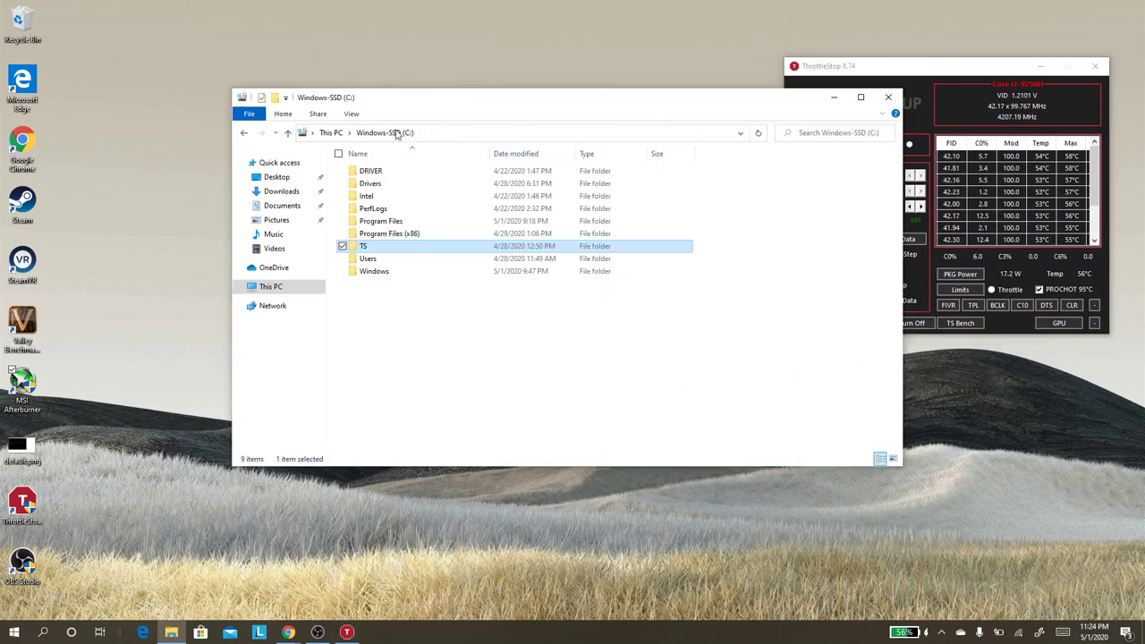
click(278, 195)
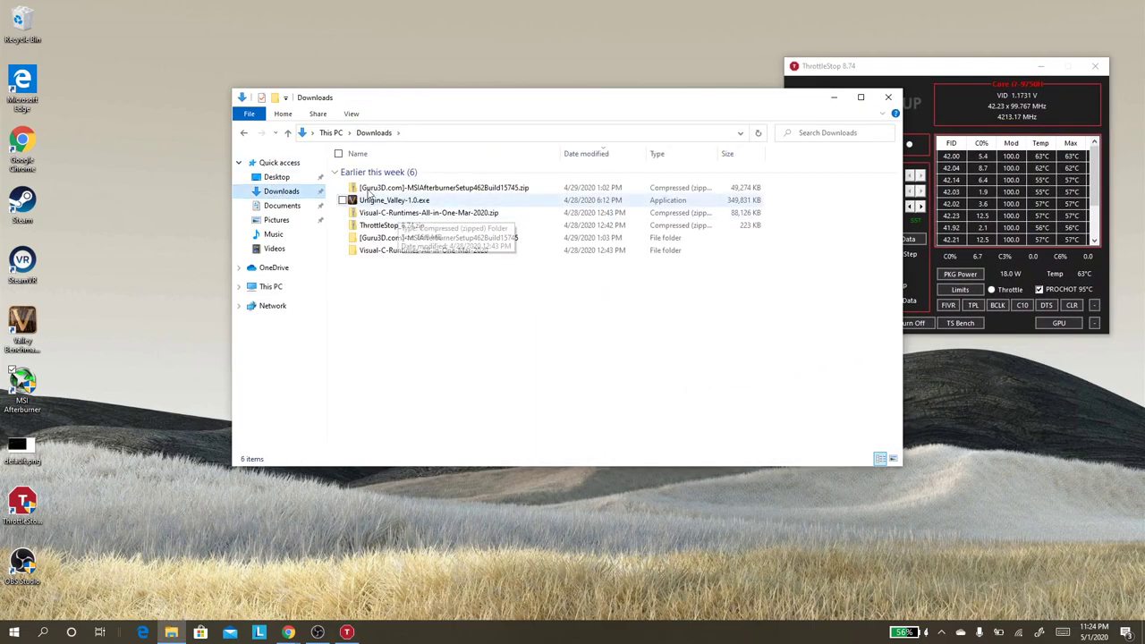
click(436, 239)
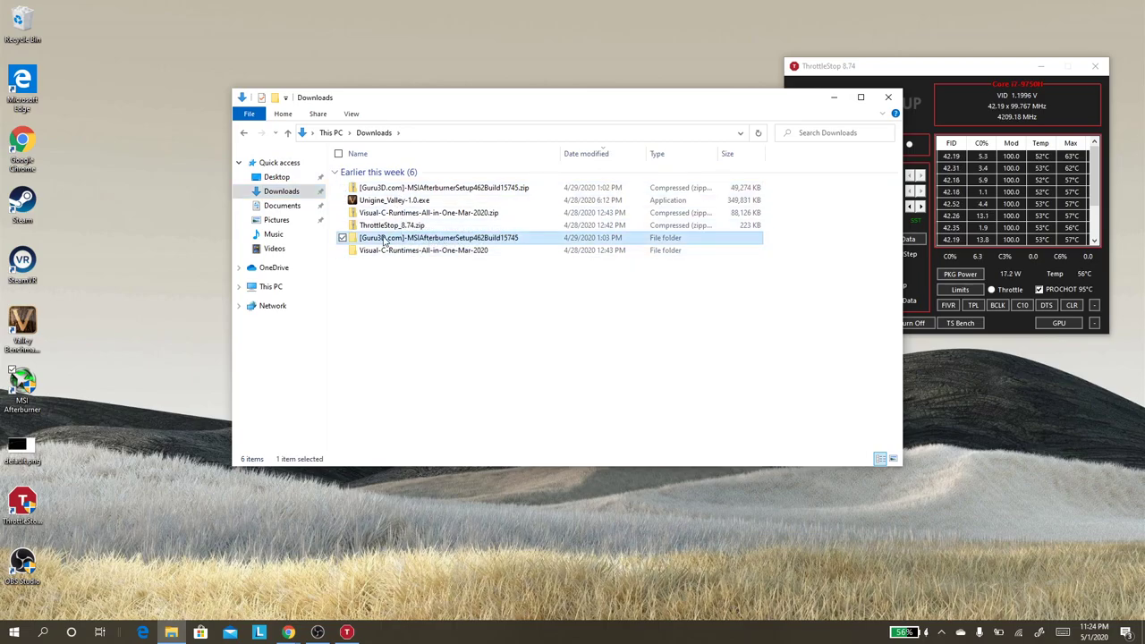
click(388, 188)
double_click(395, 239)
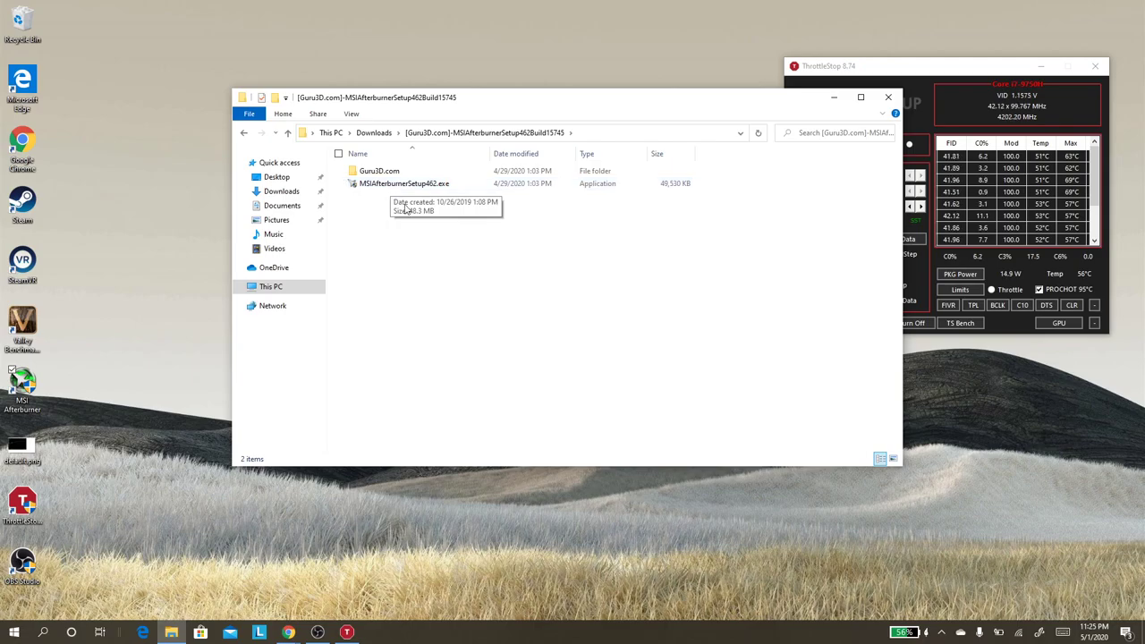
Step: Launch MSI Afterburner from the desktop, minimize File Explorer, and arrange the Afterburner and ThrottleStop windows side by side
click(33, 387)
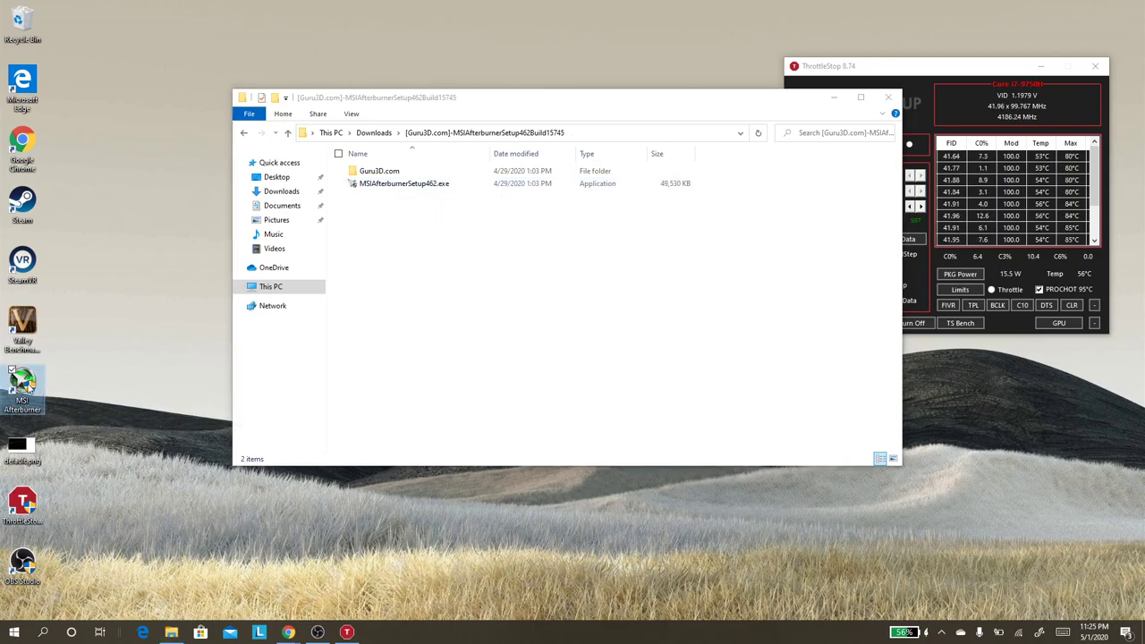
double_click(32, 387)
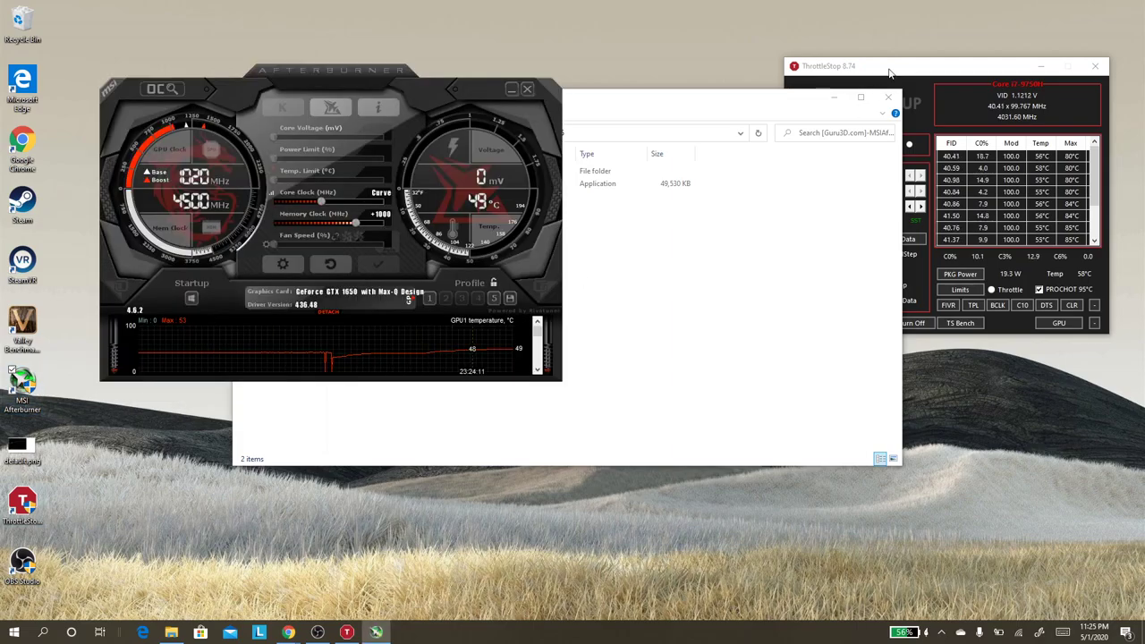
click(835, 97)
drag(425, 88, 502, 59)
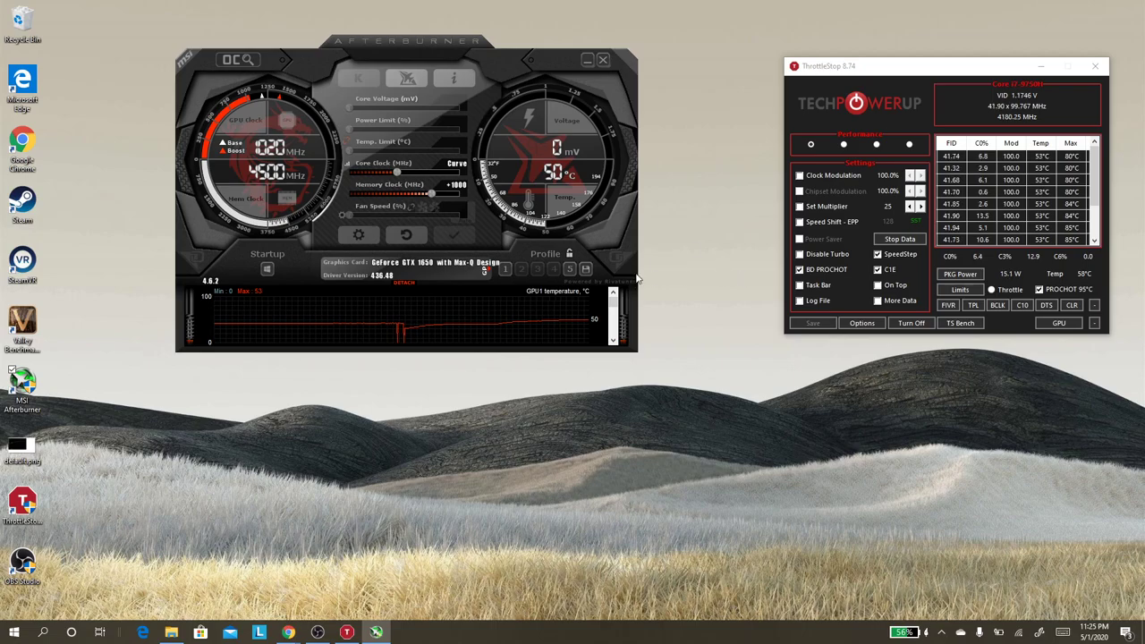
drag(907, 77, 776, 80)
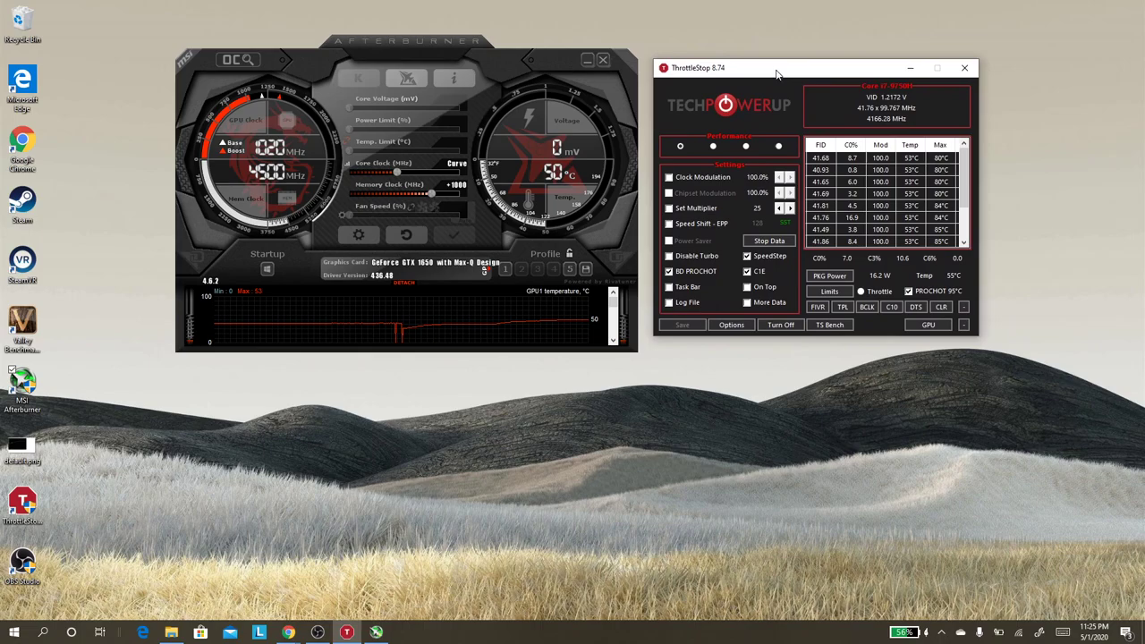
Step: Set MSI Afterburner to start with Windows and start minimized in its general properties
click(357, 235)
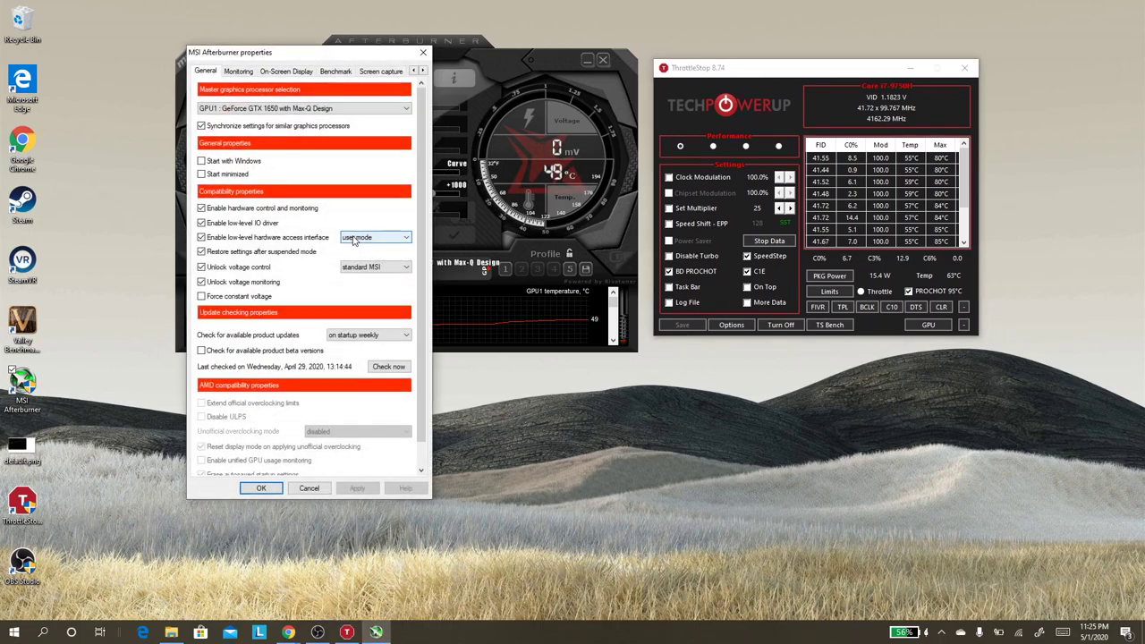
click(202, 161)
click(202, 174)
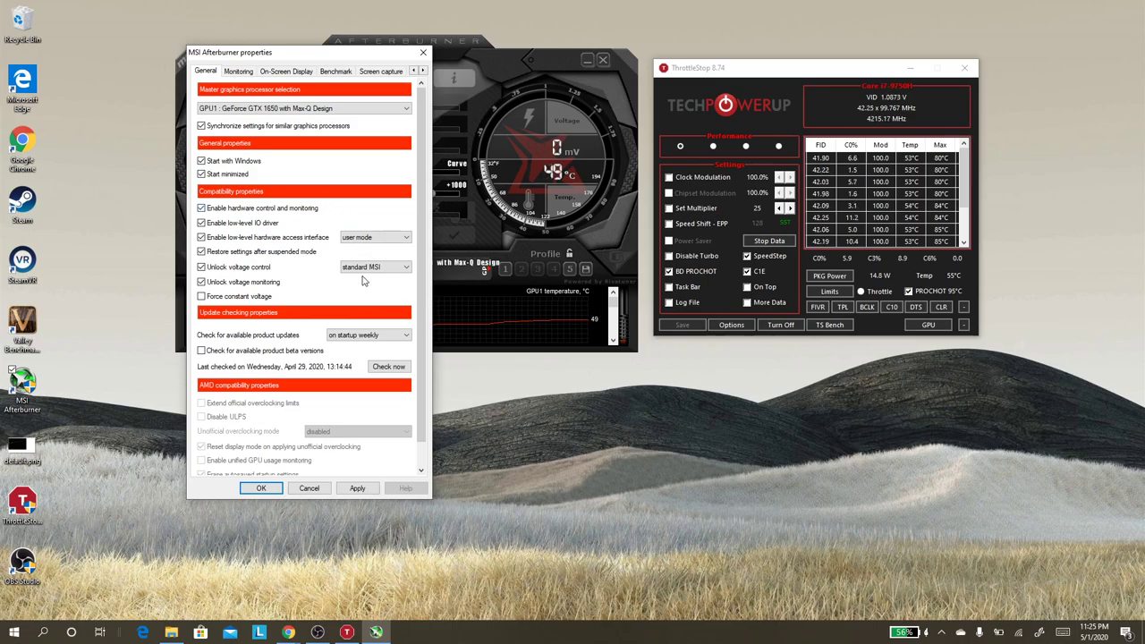
click(264, 489)
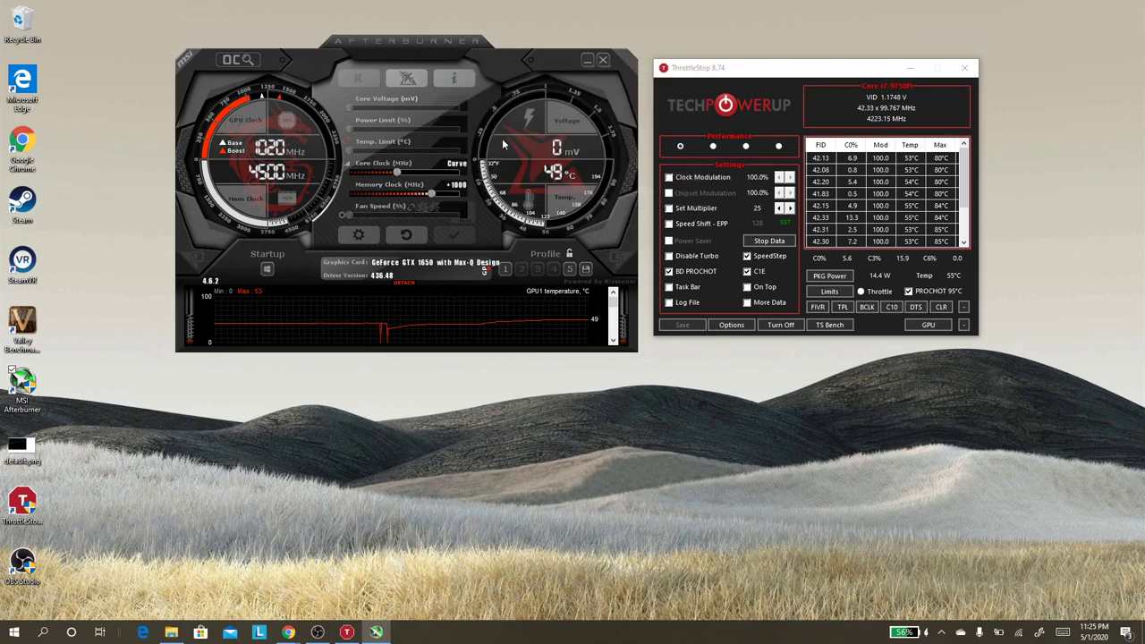
Step: View Afterburner's voltage/frequency curve editor and its OC Scanner, and close both windows without scanning
key(ctrl+f)
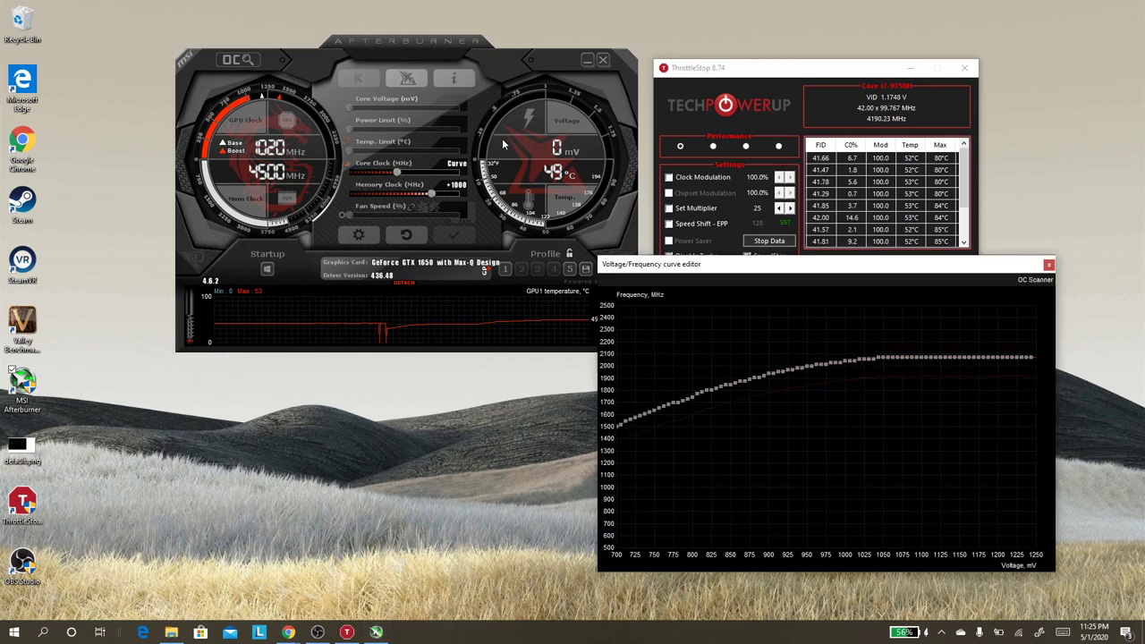
drag(730, 266, 288, 253)
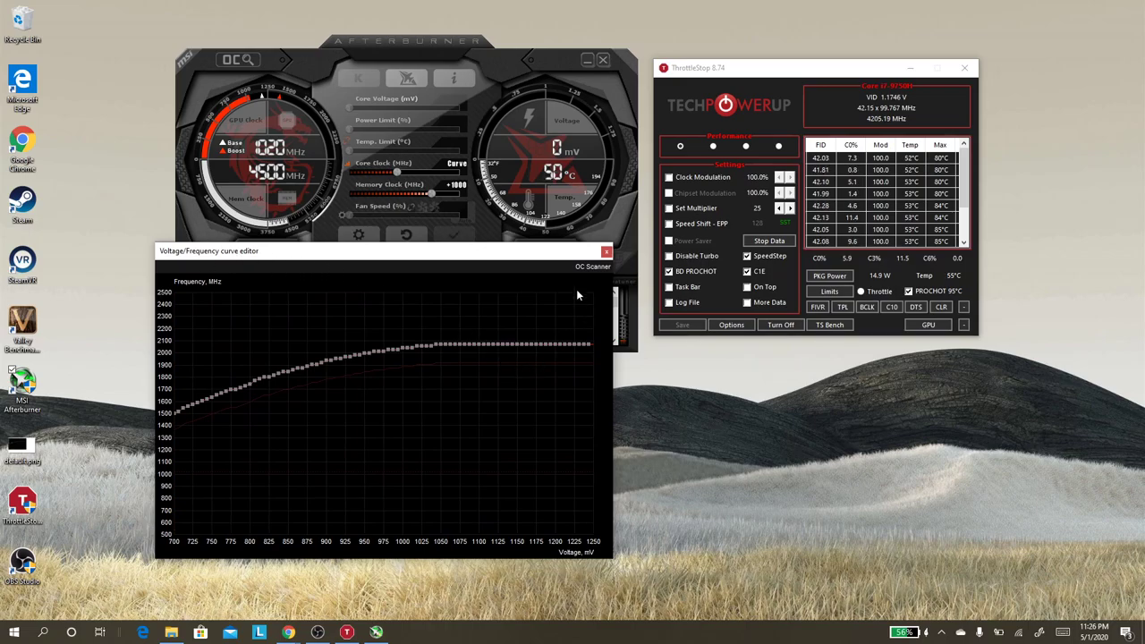
click(594, 268)
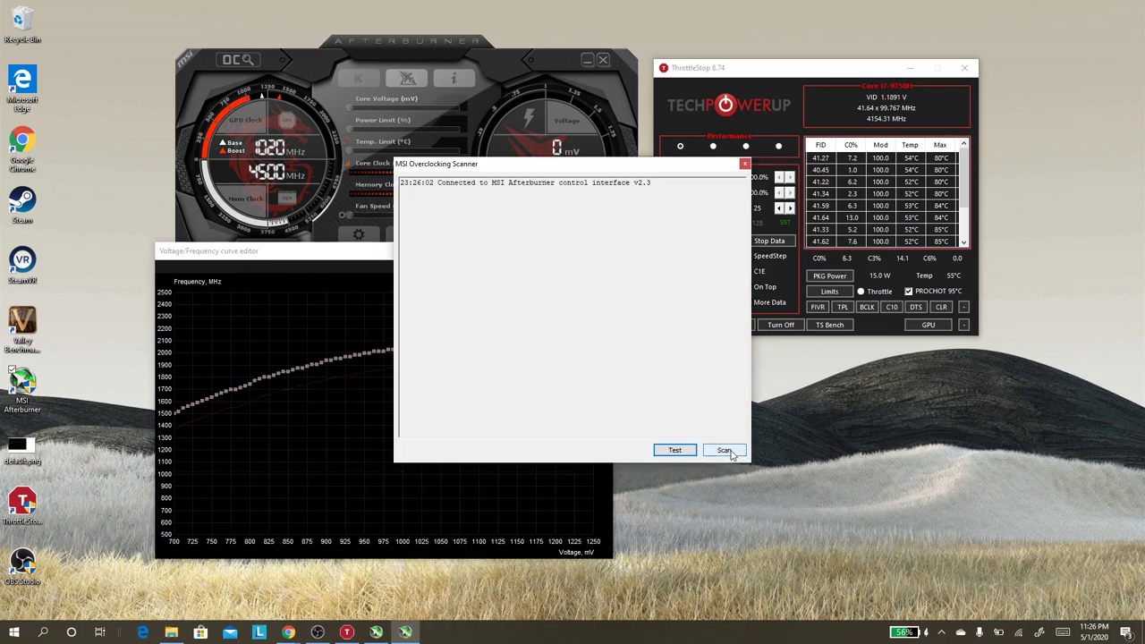
click(743, 164)
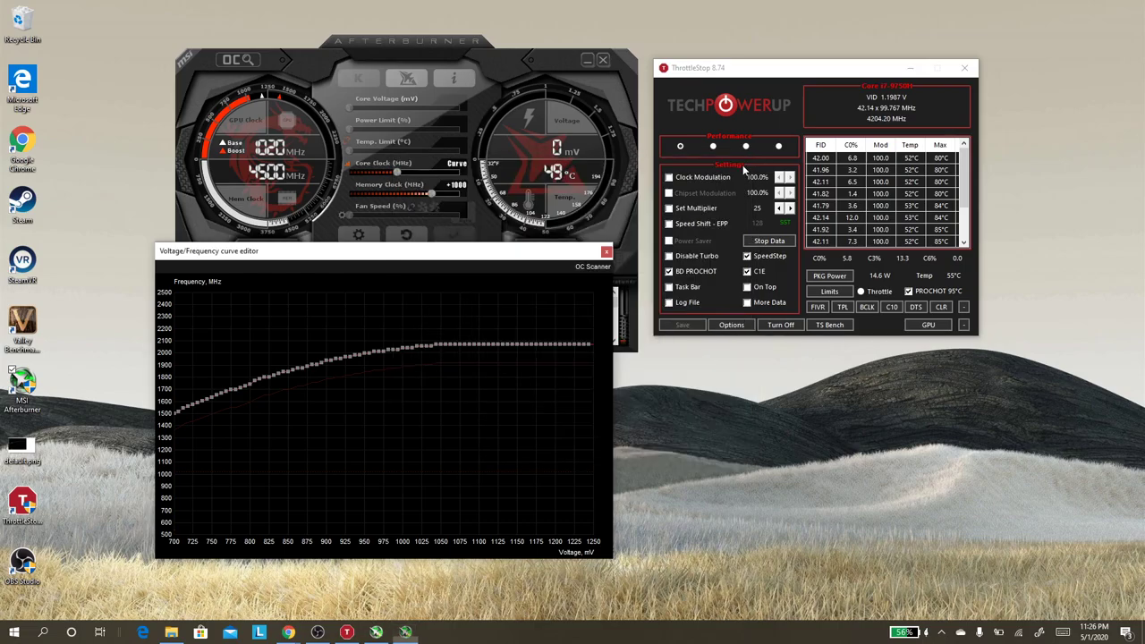
click(606, 251)
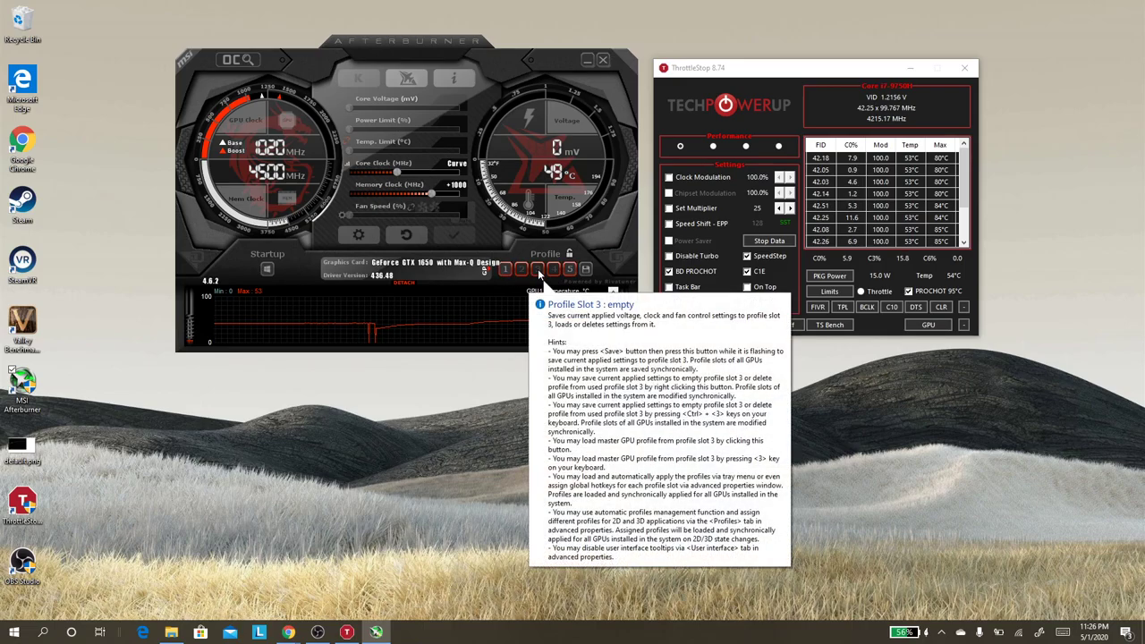
Step: Reset the GPU core and memory clock offsets to their defaults and apply the reset
click(537, 269)
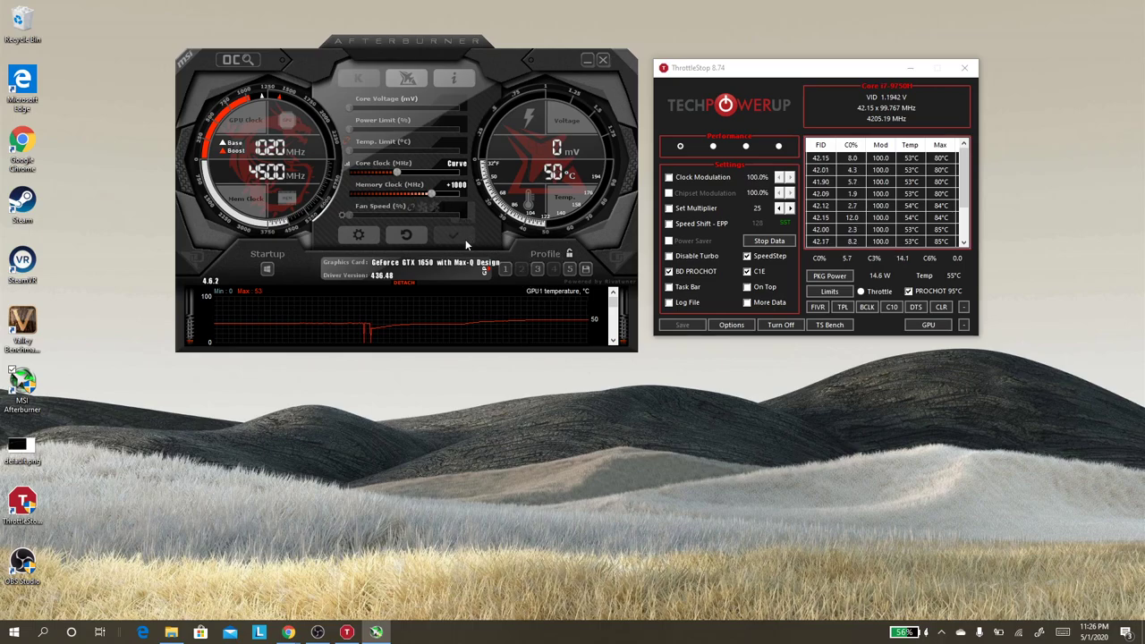
click(405, 235)
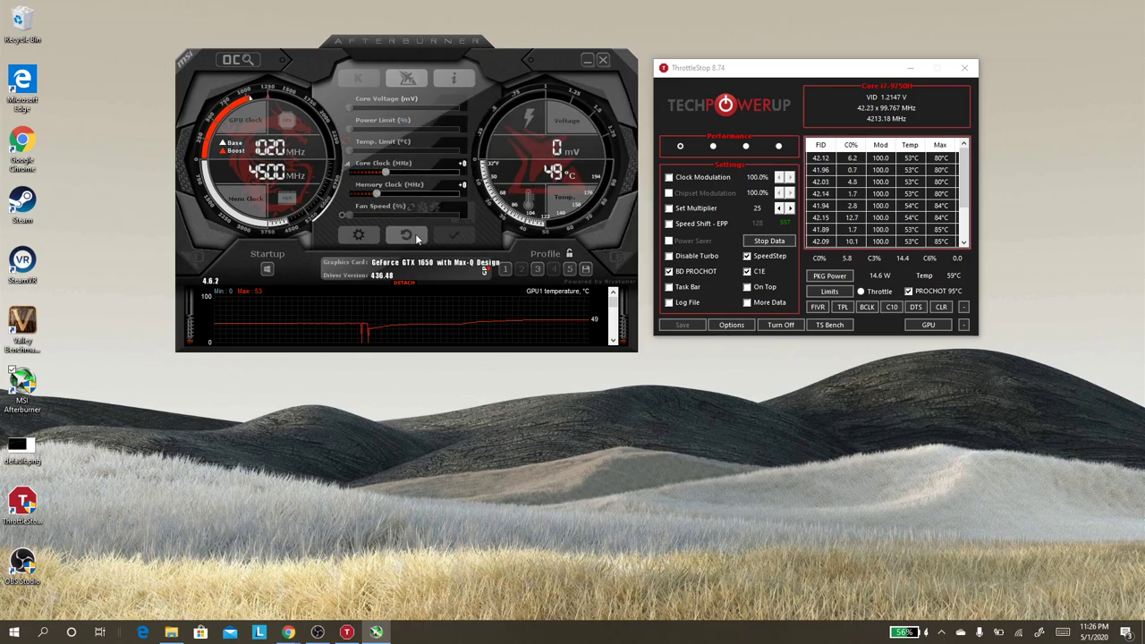
click(451, 235)
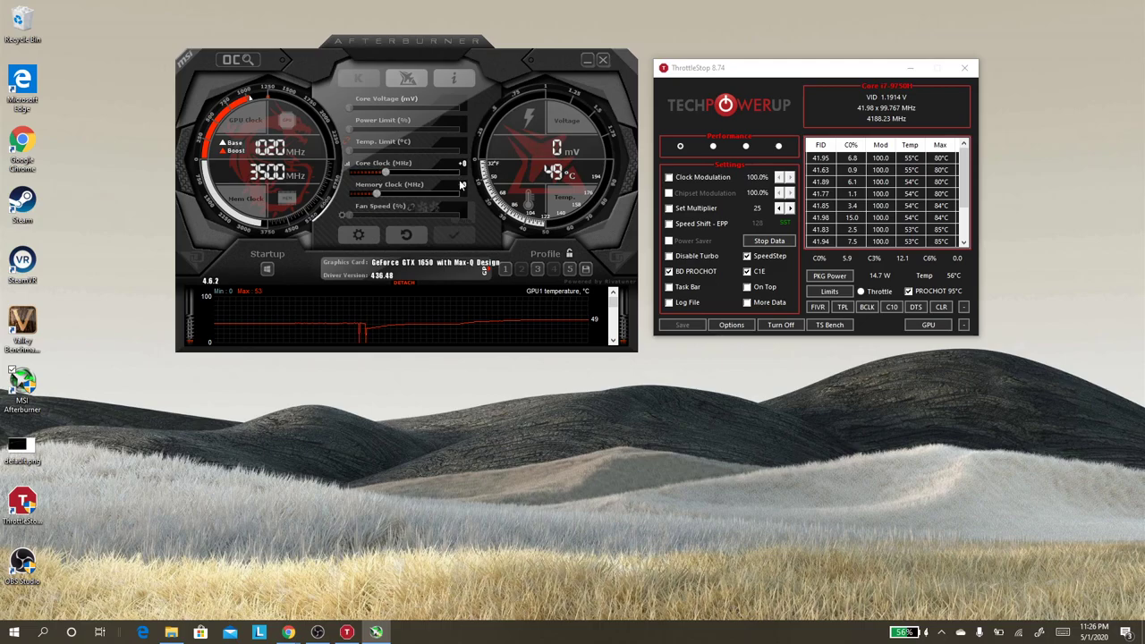
Step: Load a saved core clock curve profile and set the memory clock offset to +1000 MHz
click(506, 270)
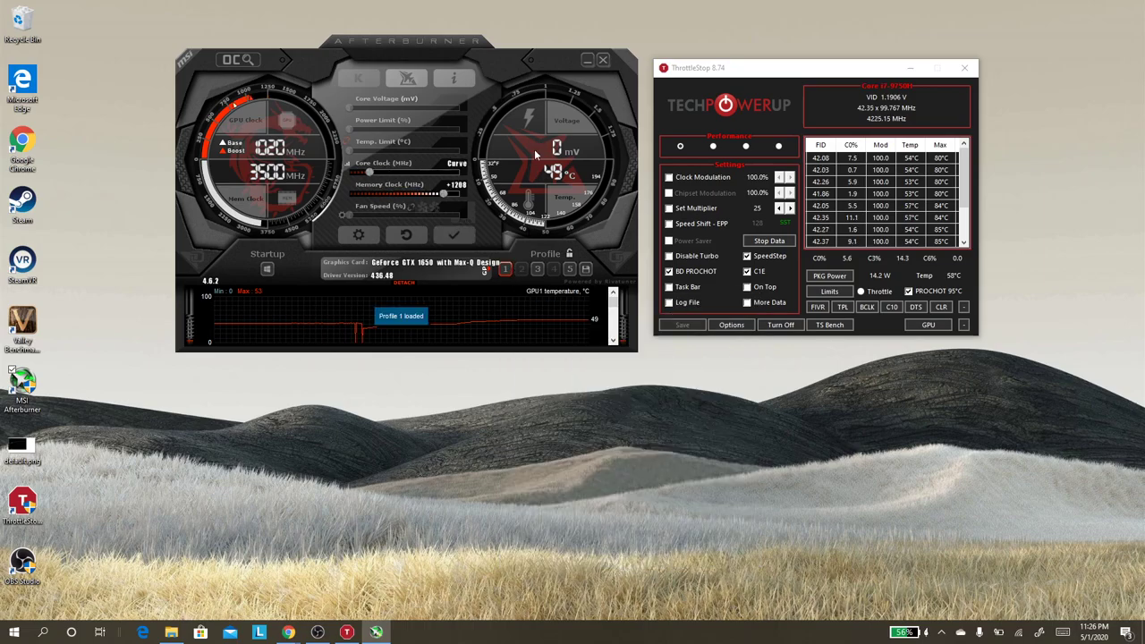
drag(443, 193, 412, 194)
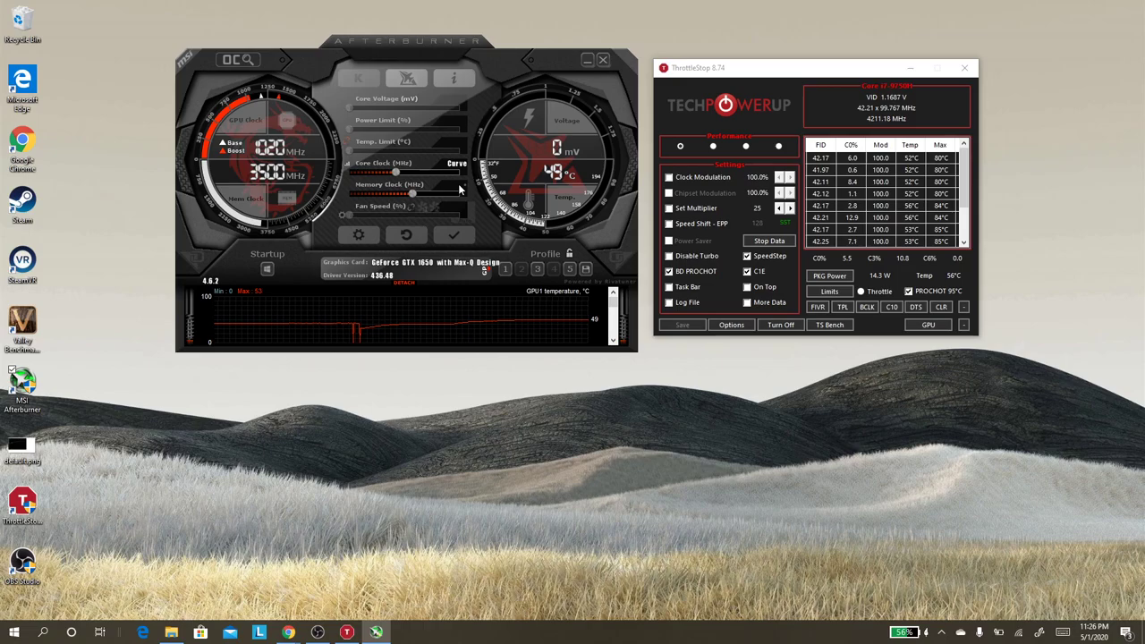
text(1000)
key(Return)
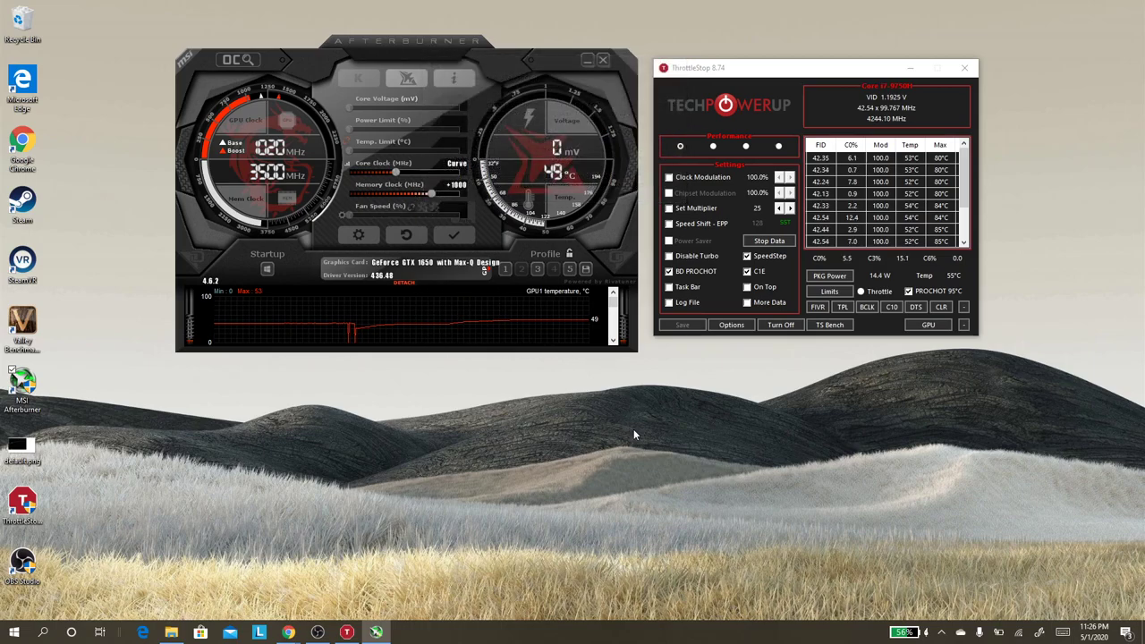
Step: Examine the loaded profile's voltage/frequency curve and the OC Scanner window, and close both without running a scan
key(ctrl+f)
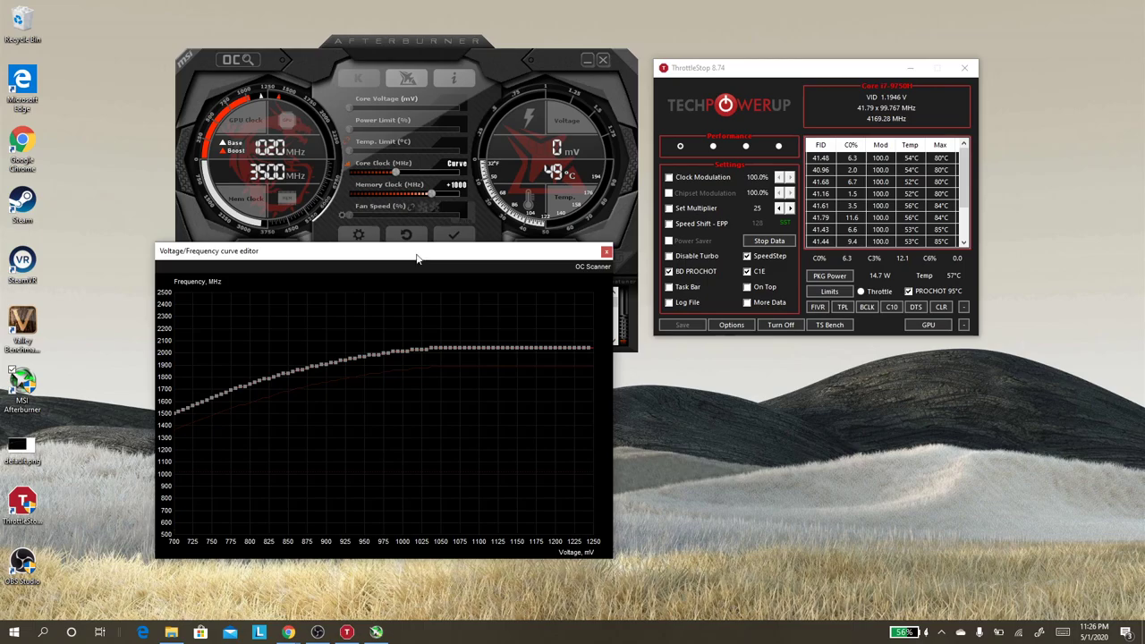
drag(412, 251, 410, 181)
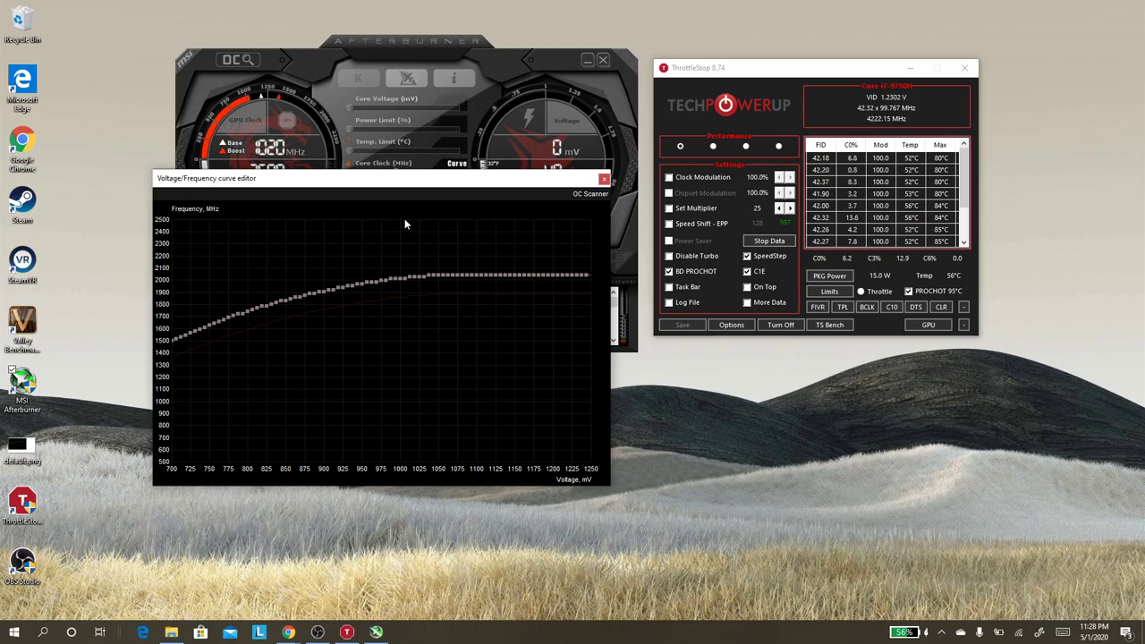
drag(317, 178, 343, 225)
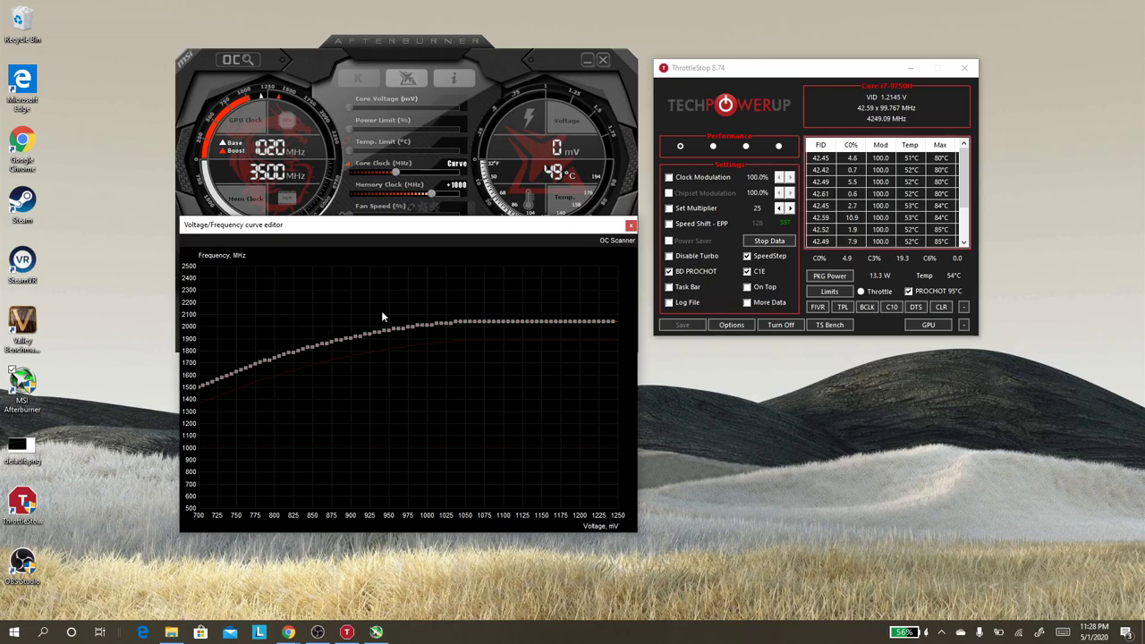
drag(389, 231, 484, 244)
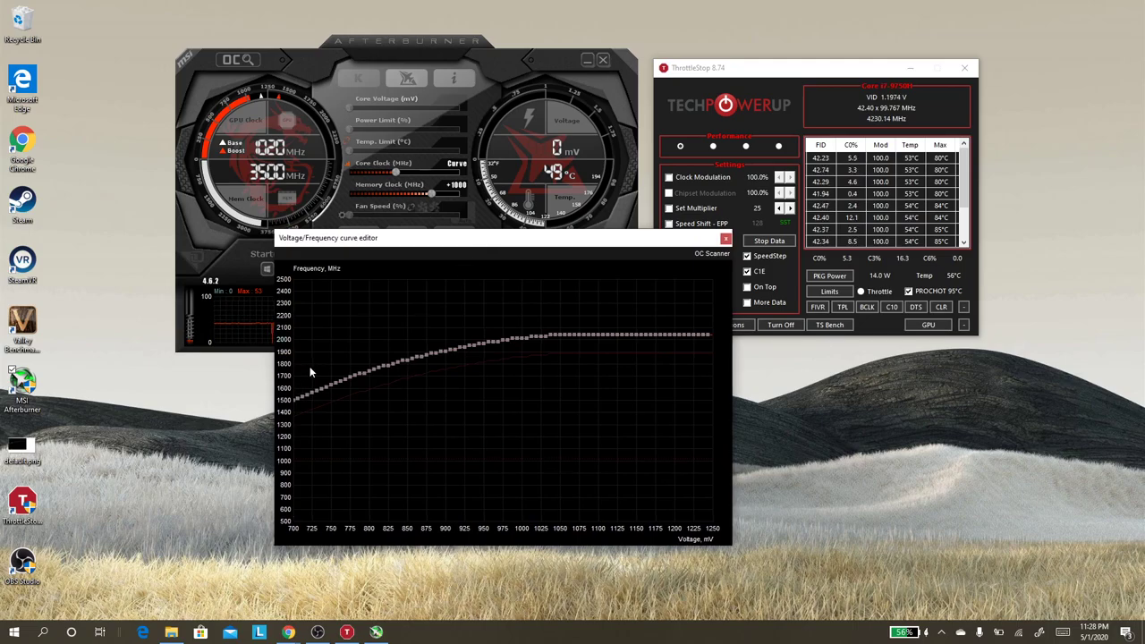
drag(452, 243, 322, 262)
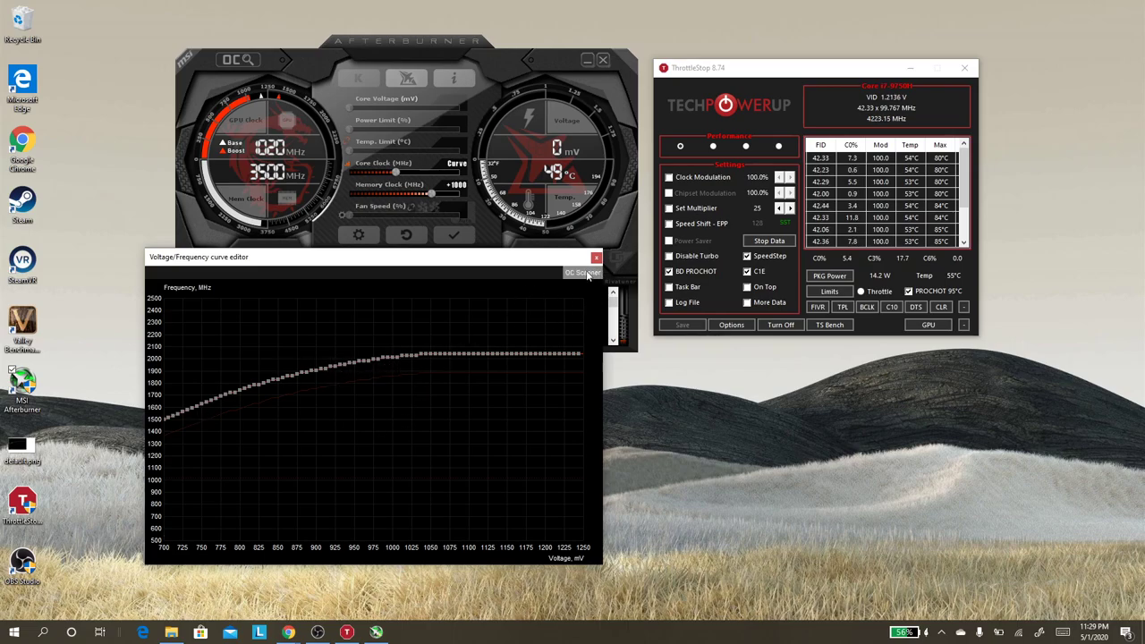
drag(511, 262, 488, 291)
click(564, 305)
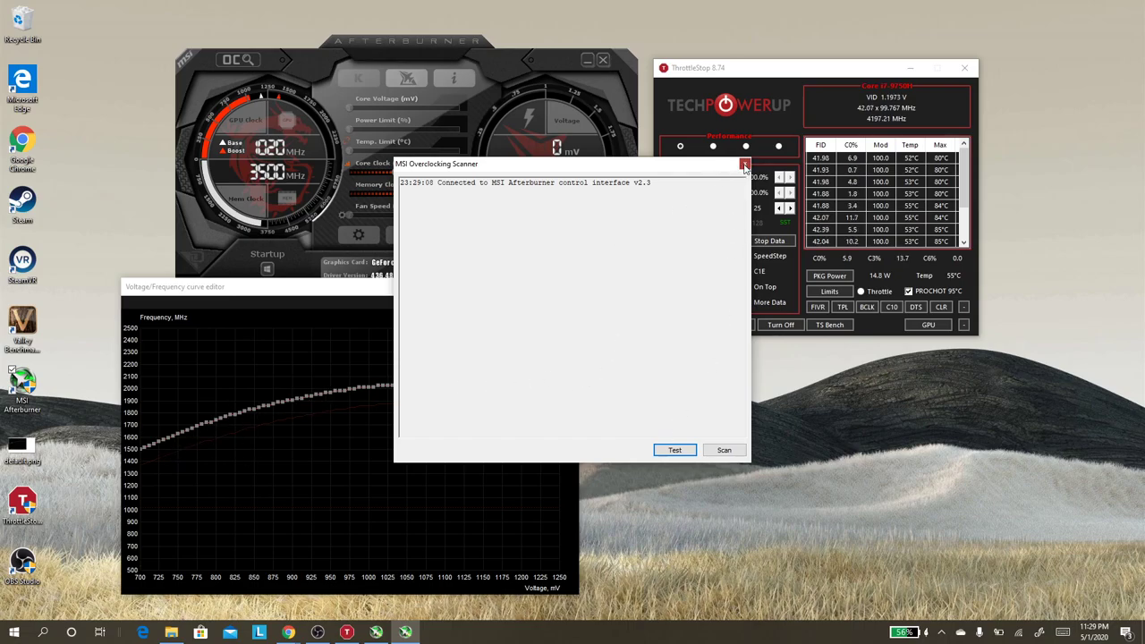
click(744, 164)
click(575, 288)
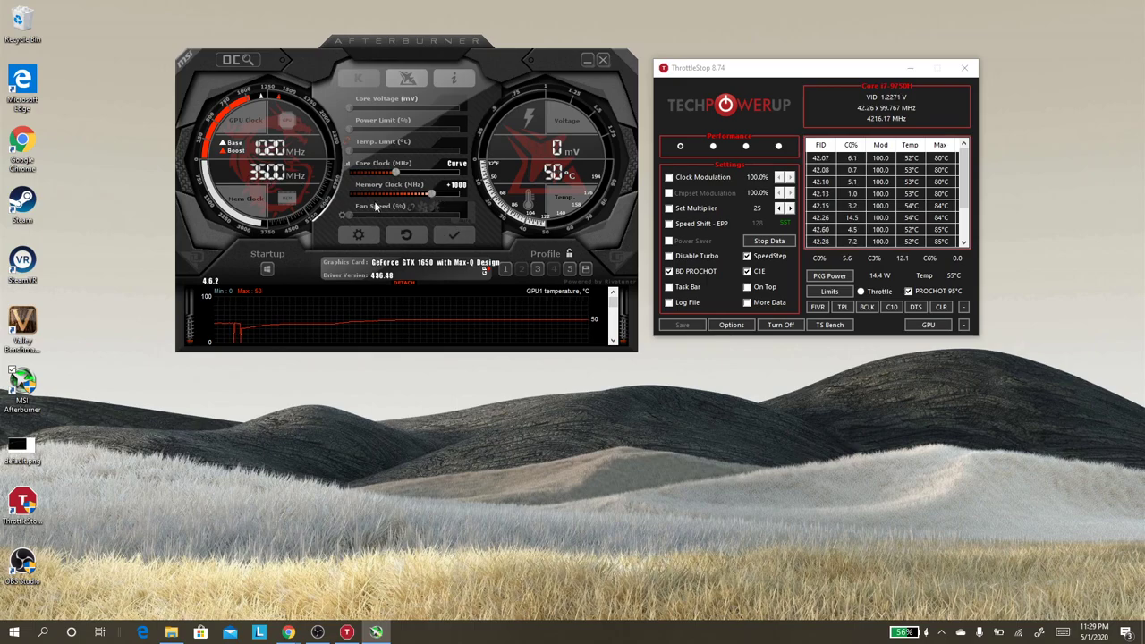
Step: Apply the core clock curve with the +1000 MHz memory offset and check the curve in the voltage/frequency editor
click(456, 238)
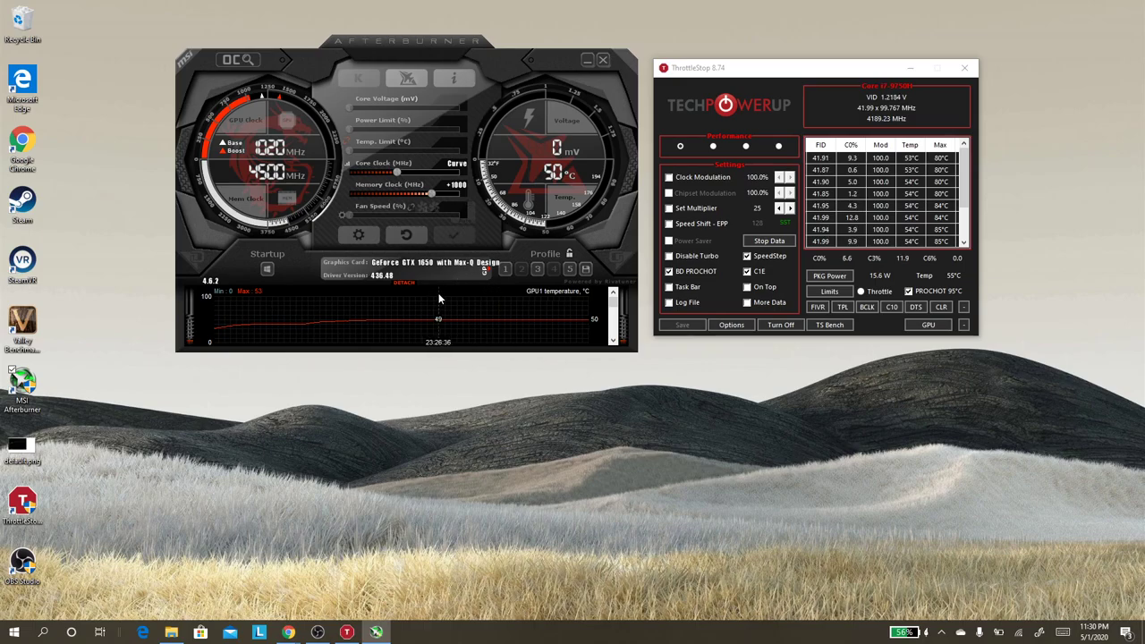
key(ctrl+f)
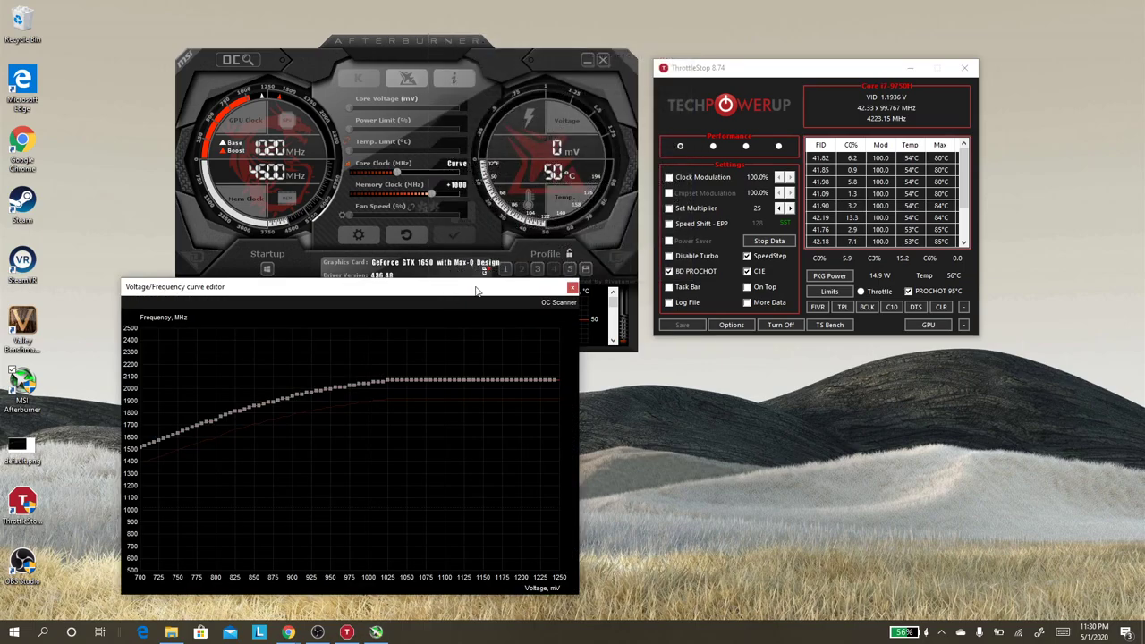
click(572, 288)
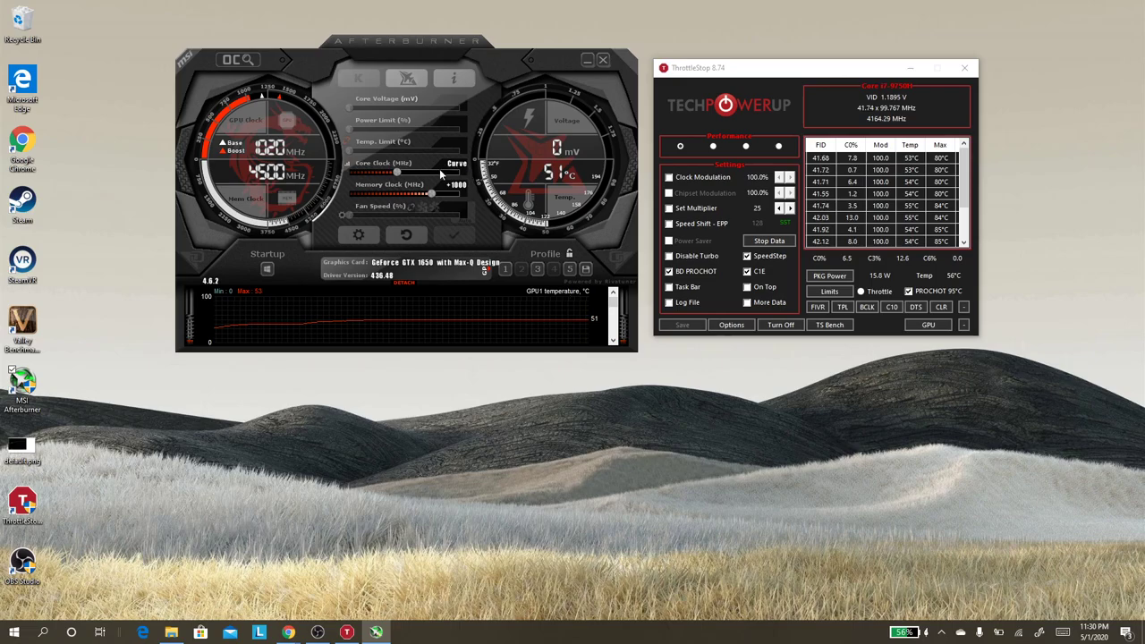
Step: Reload profile 5's core clock curve, apply it with a +1000 MHz memory clock offset, and save the settings back to profile 5
drag(397, 173, 405, 173)
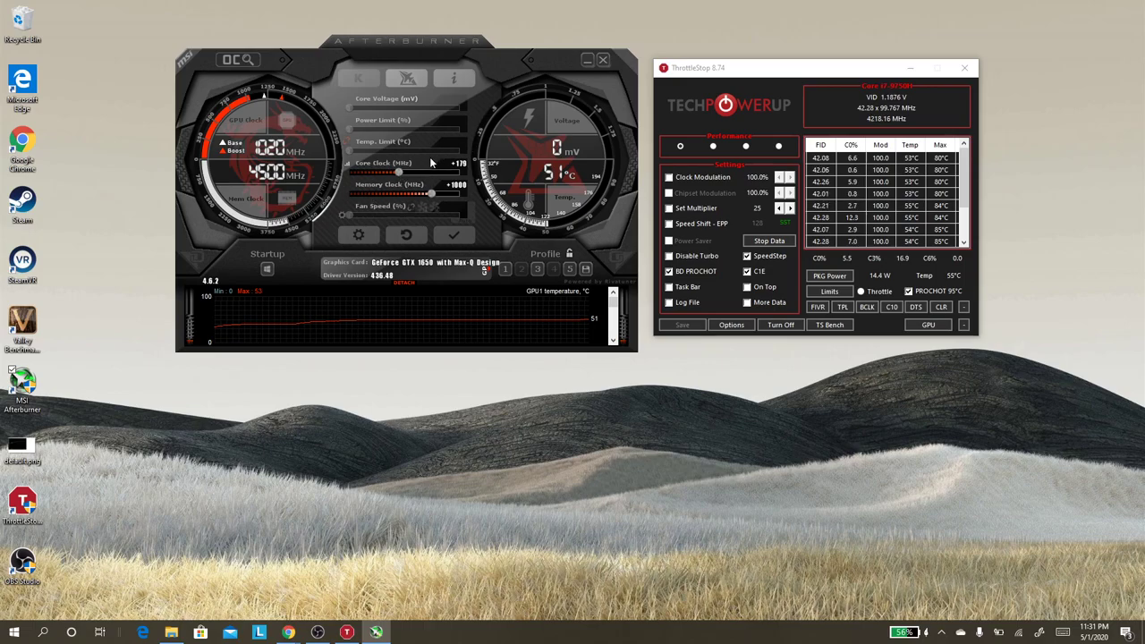
click(569, 269)
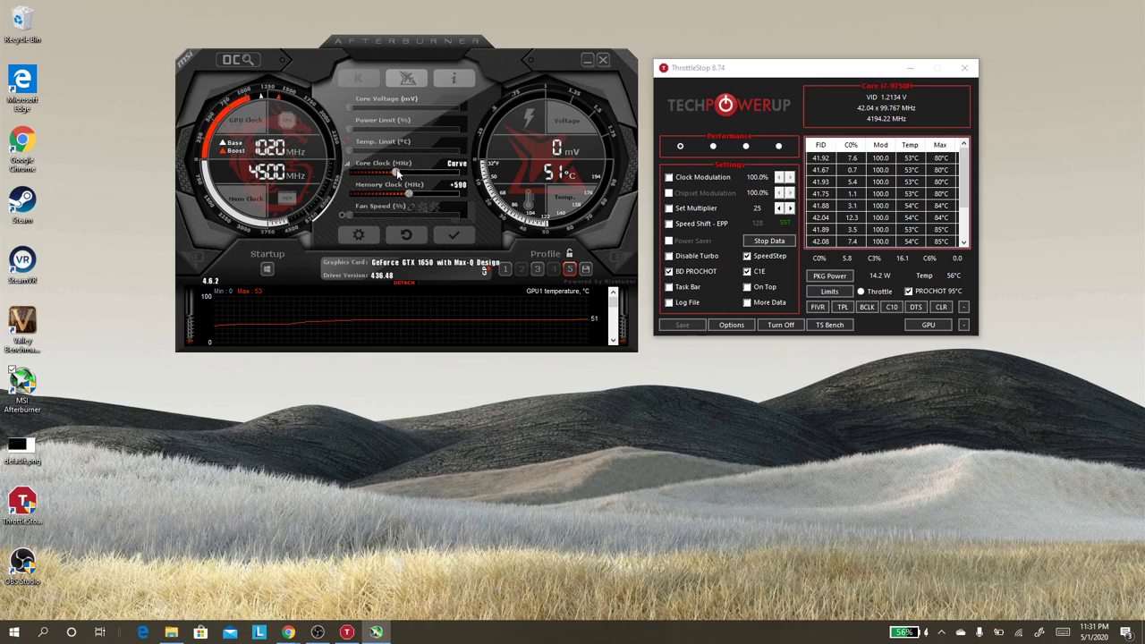
drag(416, 195, 426, 195)
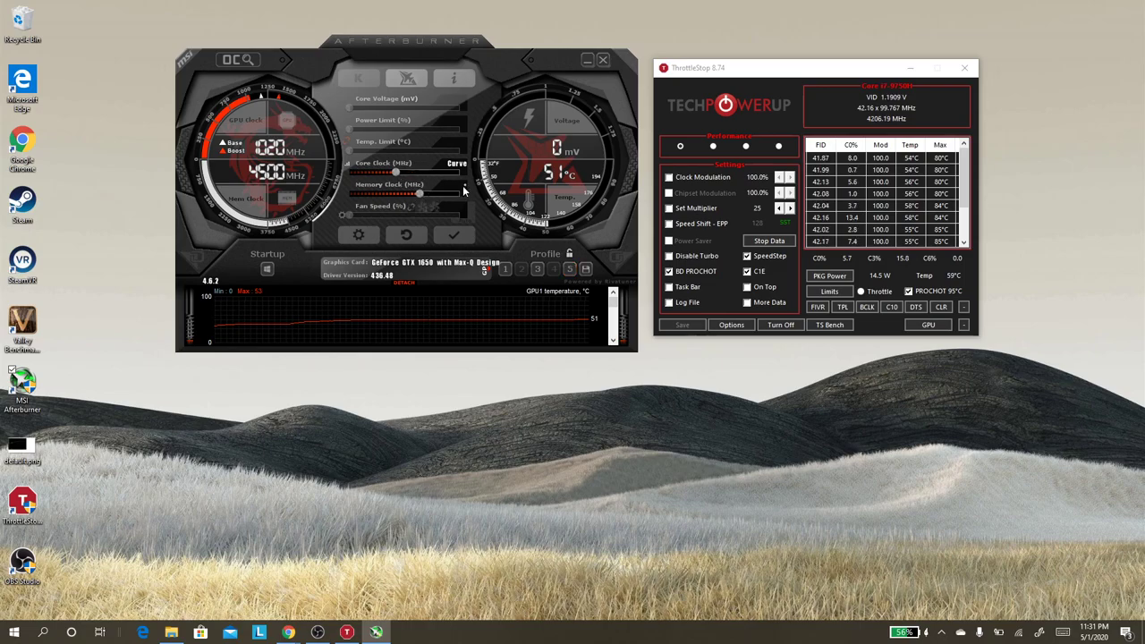
text(000)
key(Return)
click(460, 236)
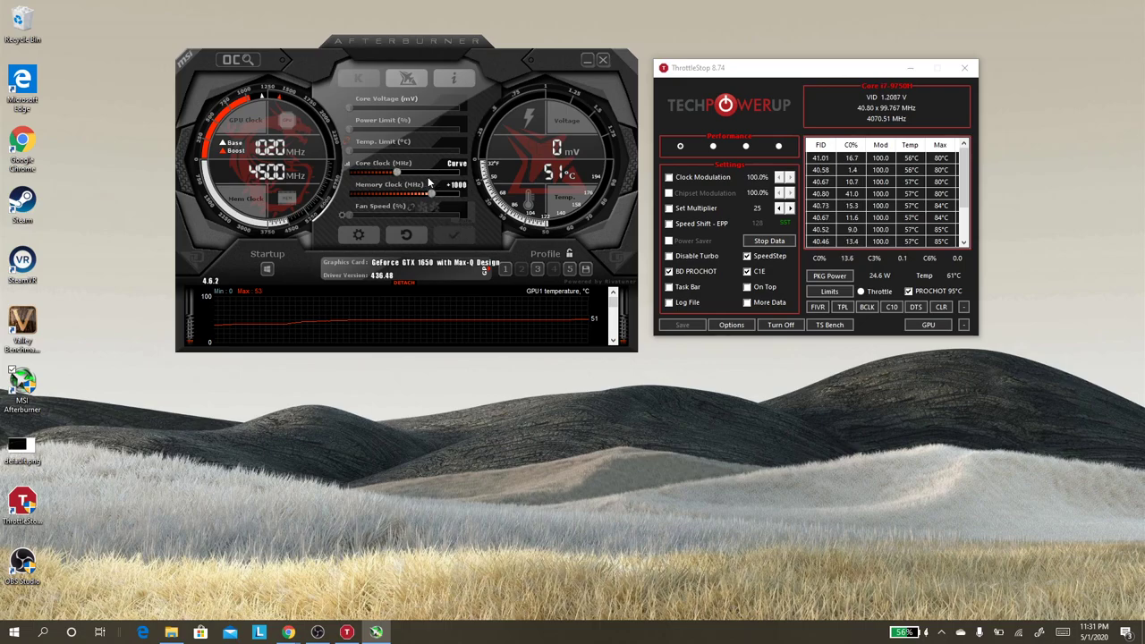
click(585, 268)
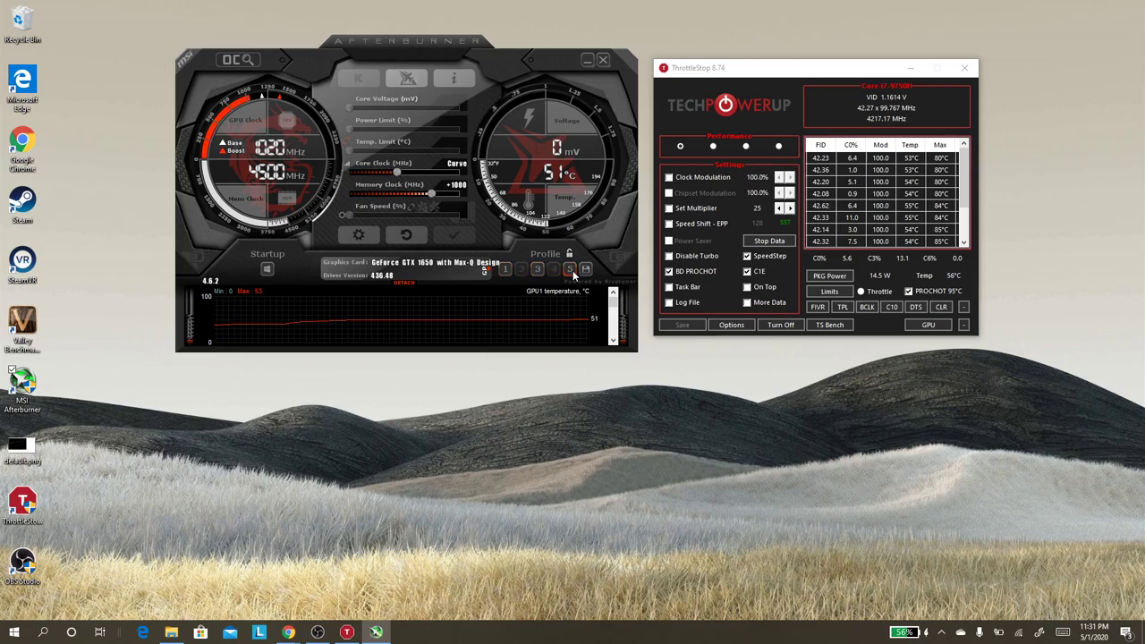
click(569, 269)
Step: Move the MSI Afterburner and ThrottleStop windows apart so both have free space around them on the desktop
drag(507, 57, 507, 66)
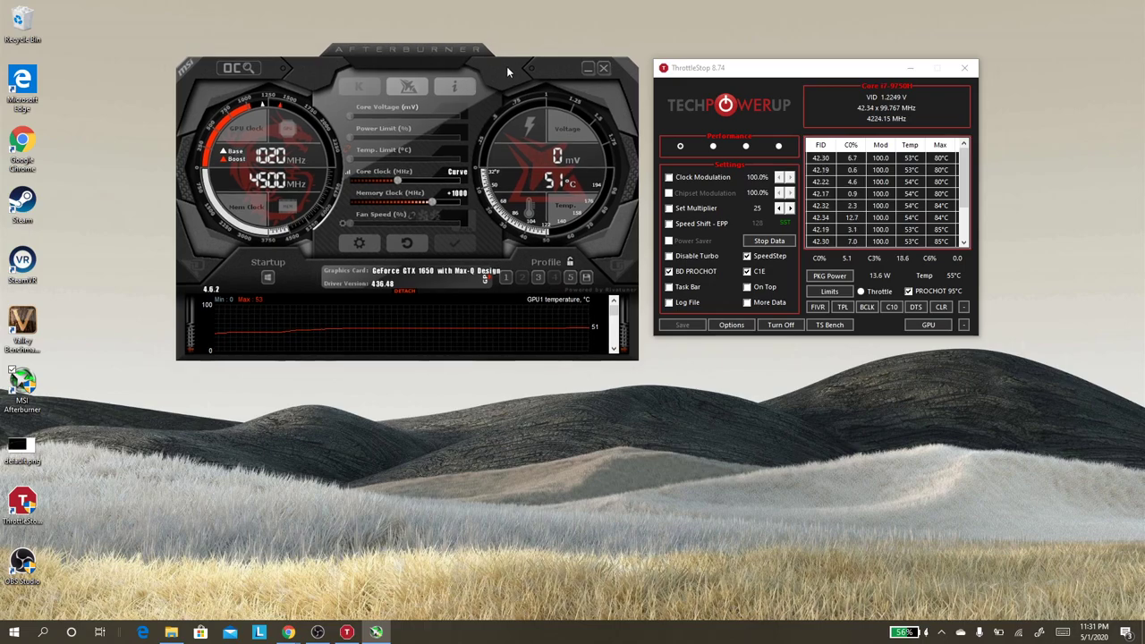
drag(509, 68, 411, 306)
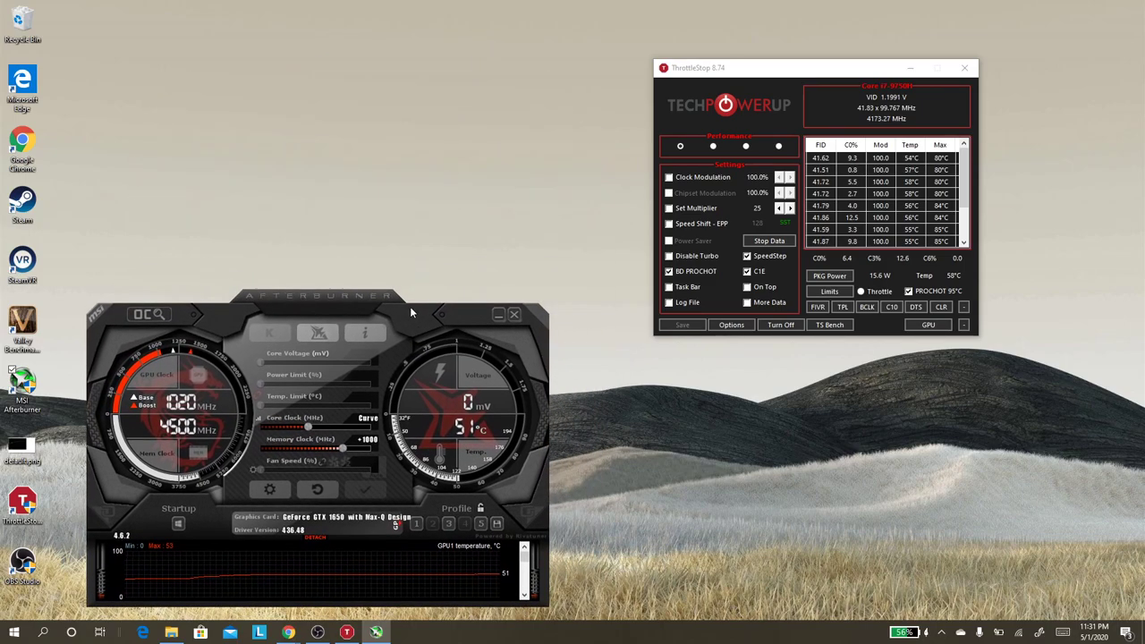
drag(768, 72, 770, 85)
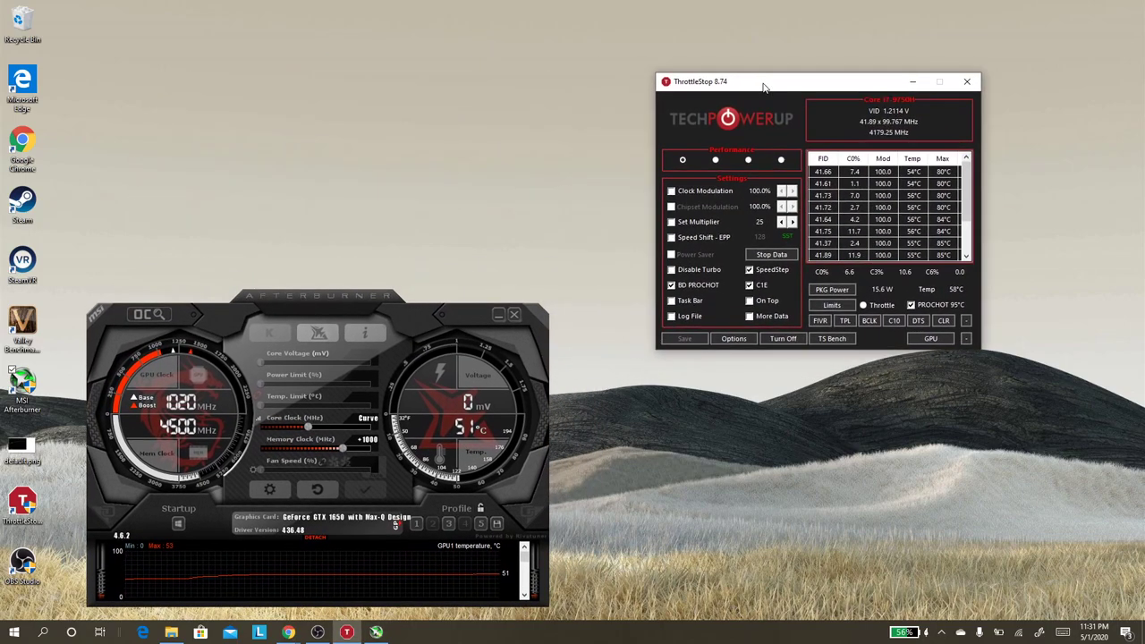
drag(778, 82, 769, 37)
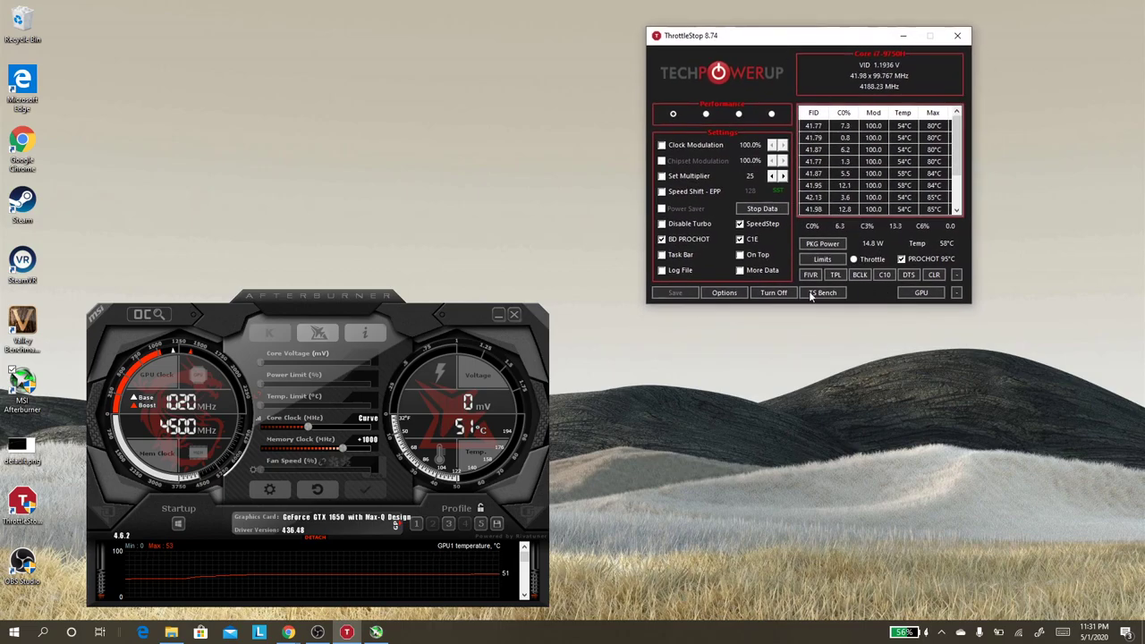
drag(816, 38, 818, 65)
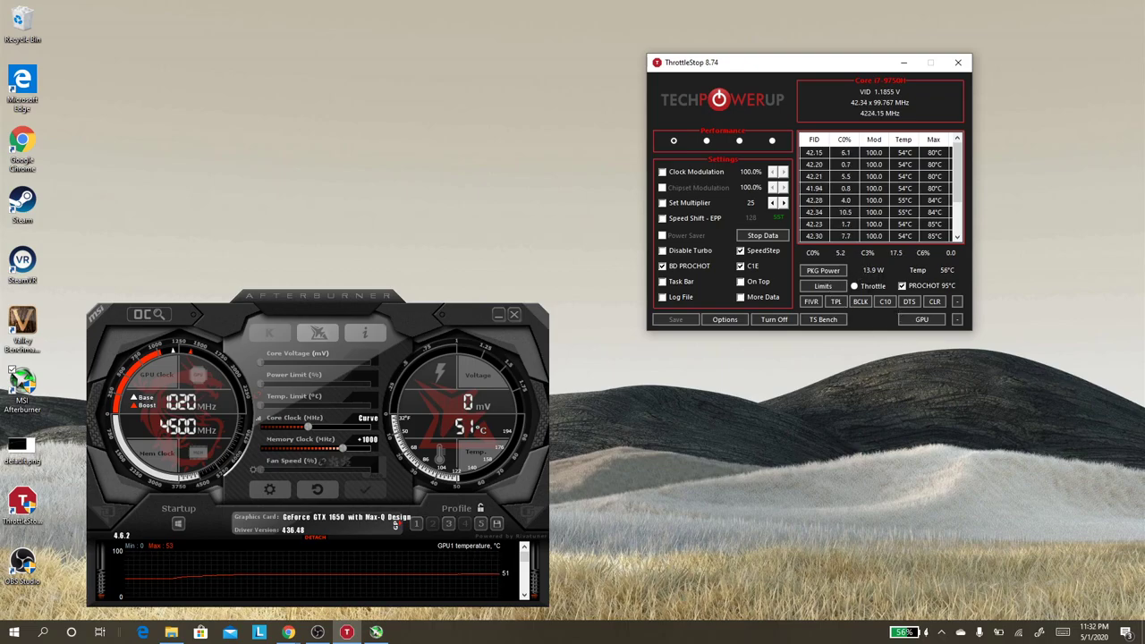
Step: In ThrottleStop's FIVR settings, unlock the Intel GPU's adjustable voltage, set its offset to -30.3 mV, and save the change
click(810, 302)
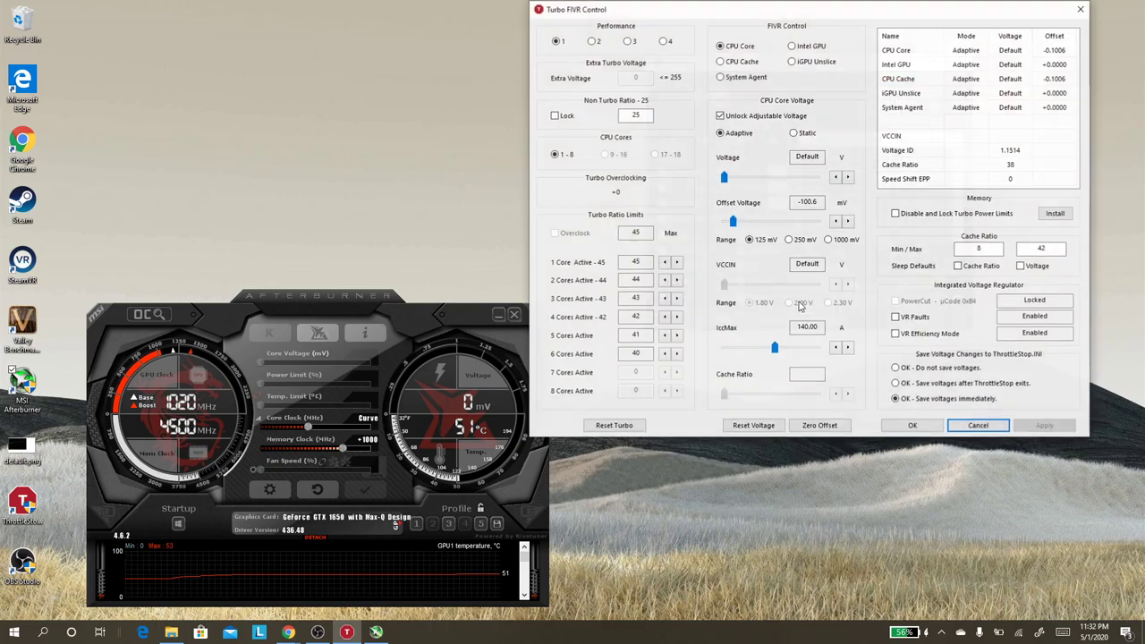
drag(803, 16, 665, 49)
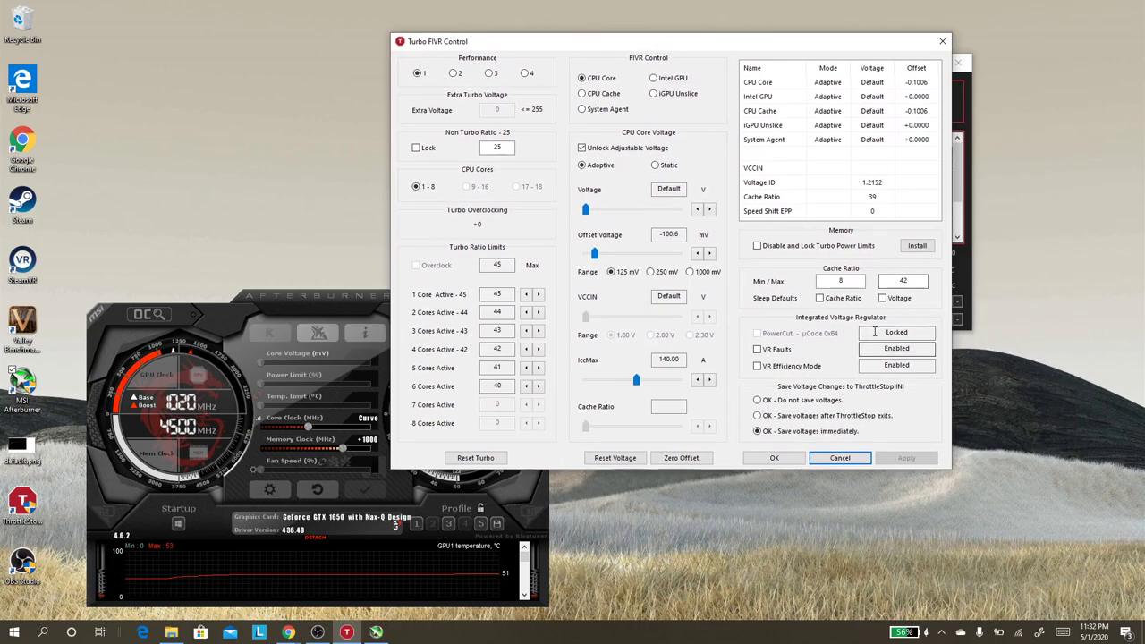
click(584, 94)
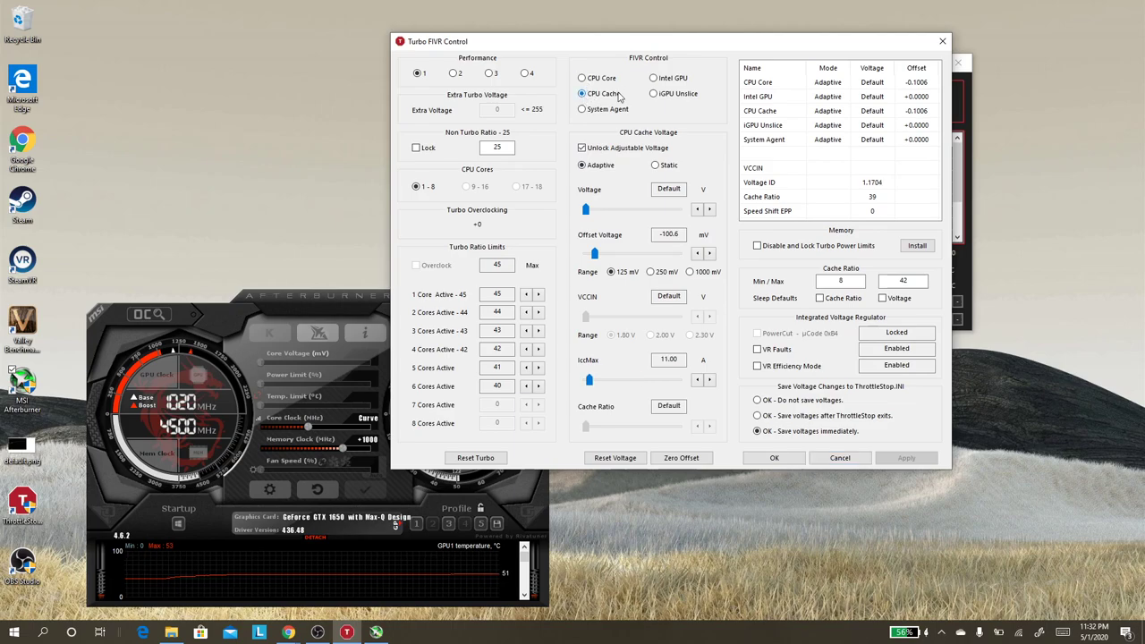
click(656, 78)
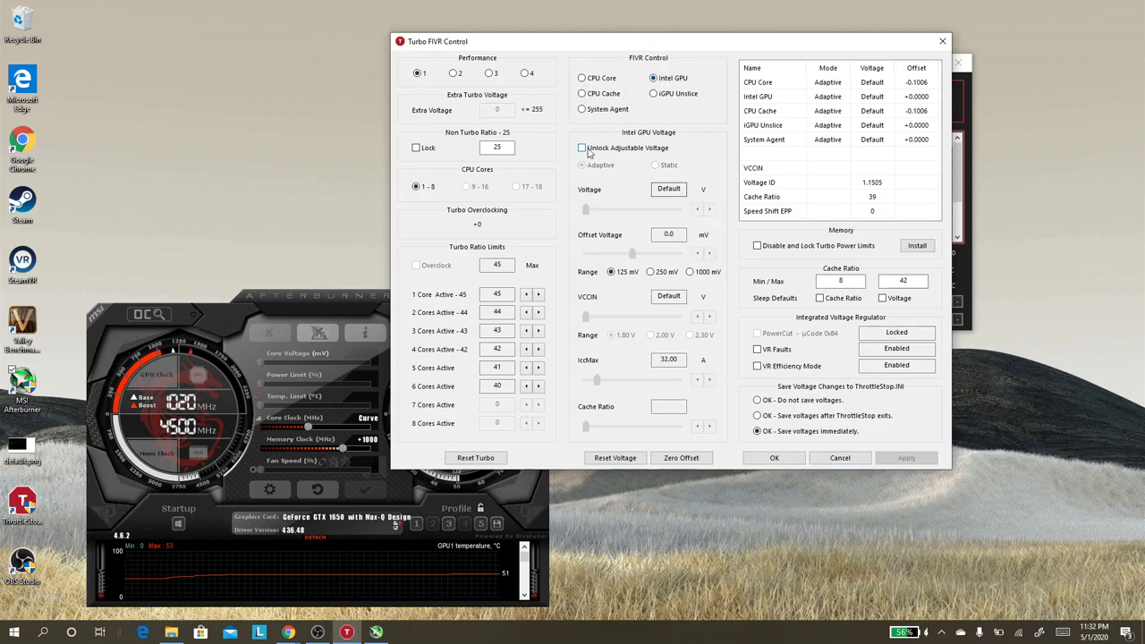
click(582, 149)
drag(633, 254, 624, 261)
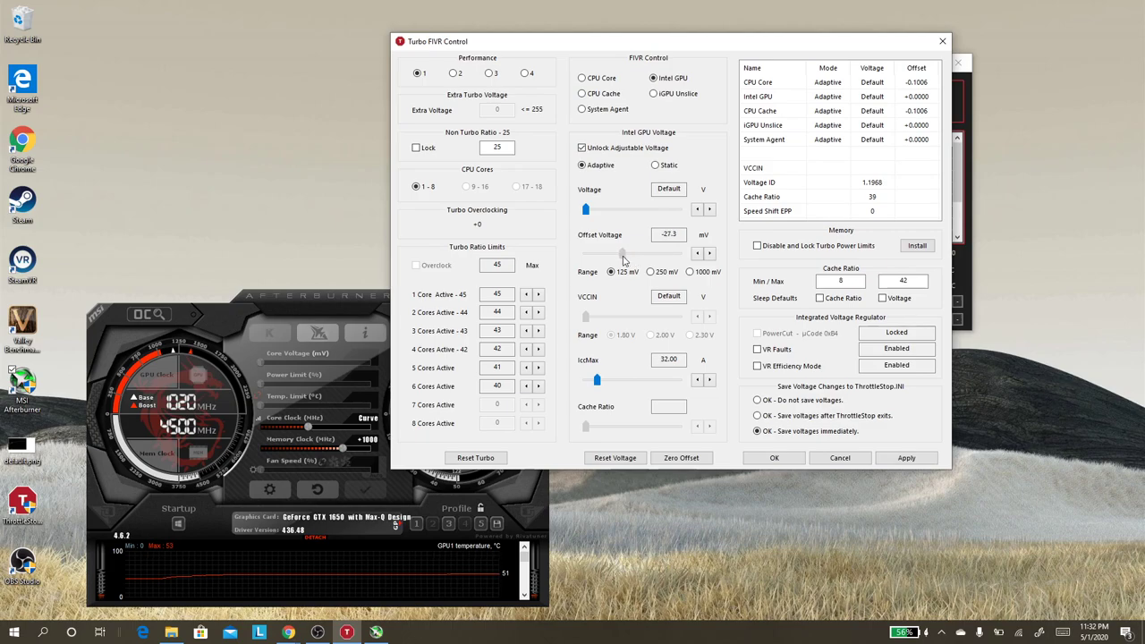
drag(624, 260, 622, 259)
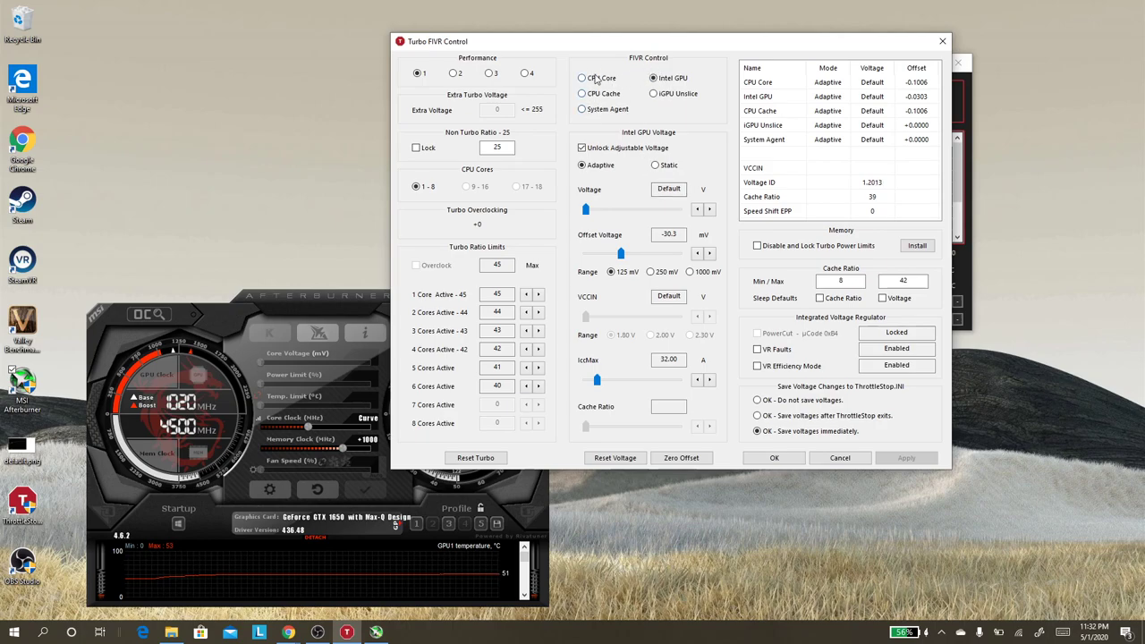
click(773, 458)
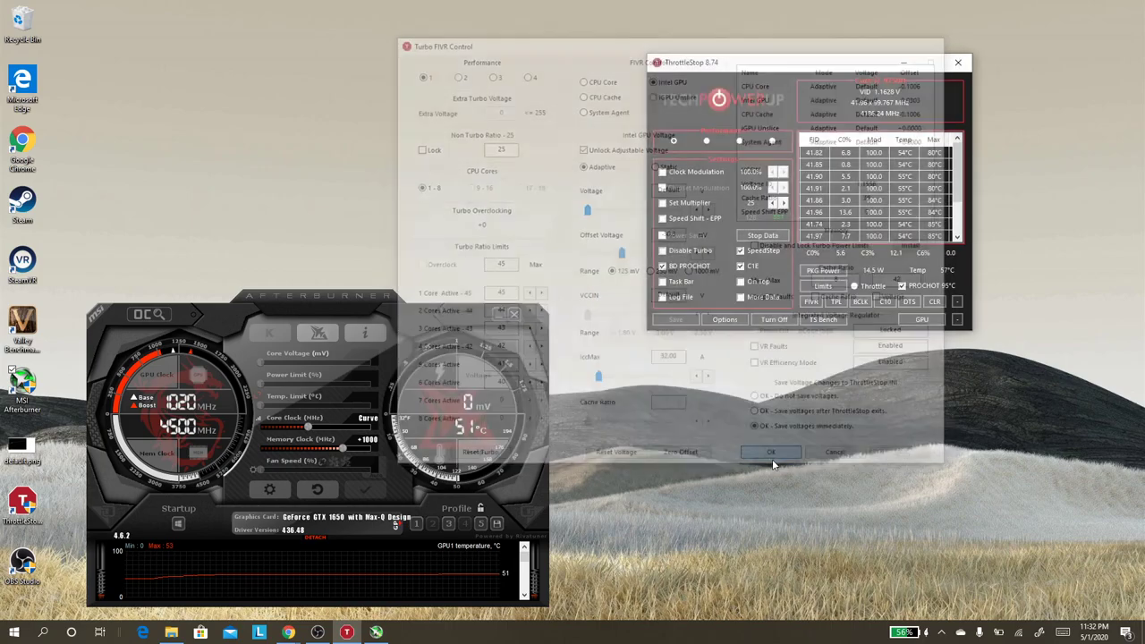
Step: Examine the Turbo Boost long and short power limits in the Turbo Power Limits settings
click(836, 301)
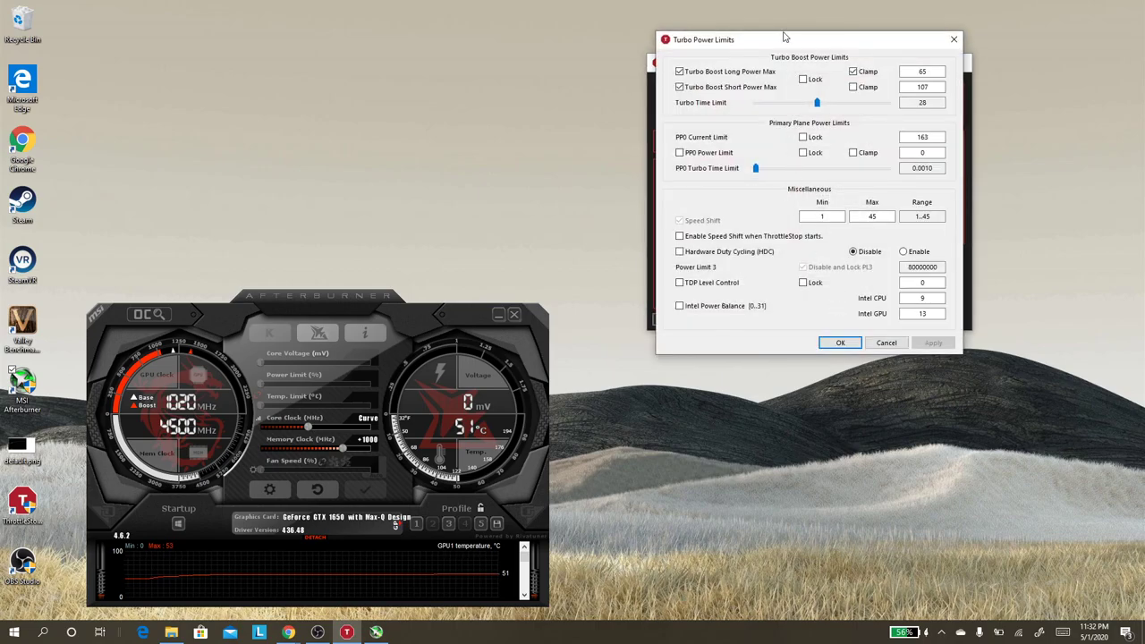
drag(783, 39, 534, 77)
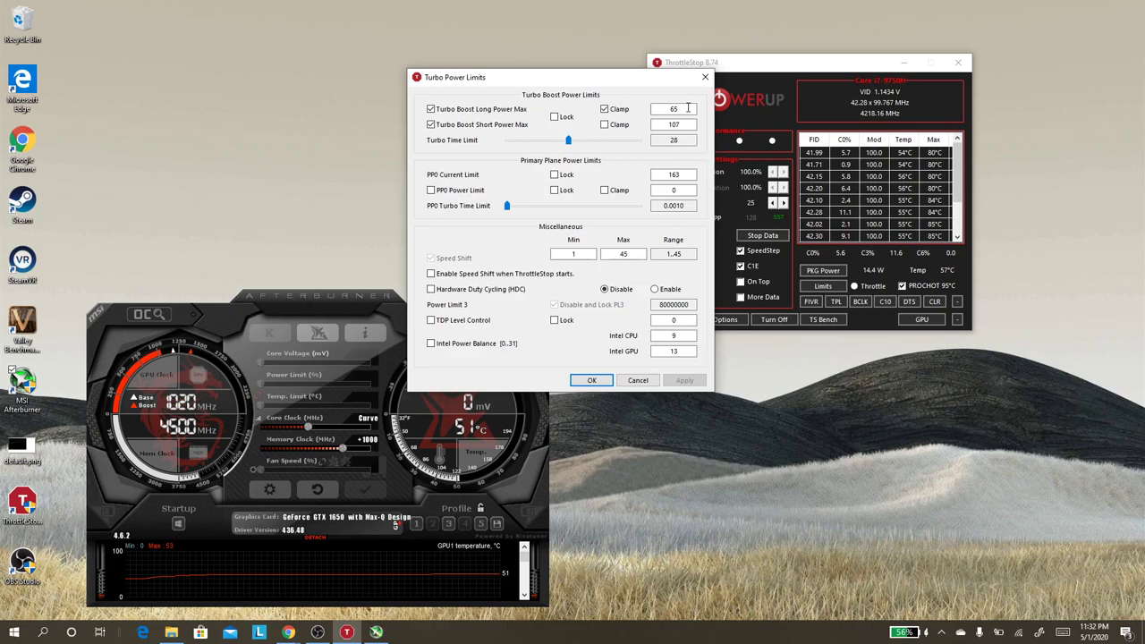
click(692, 125)
click(691, 125)
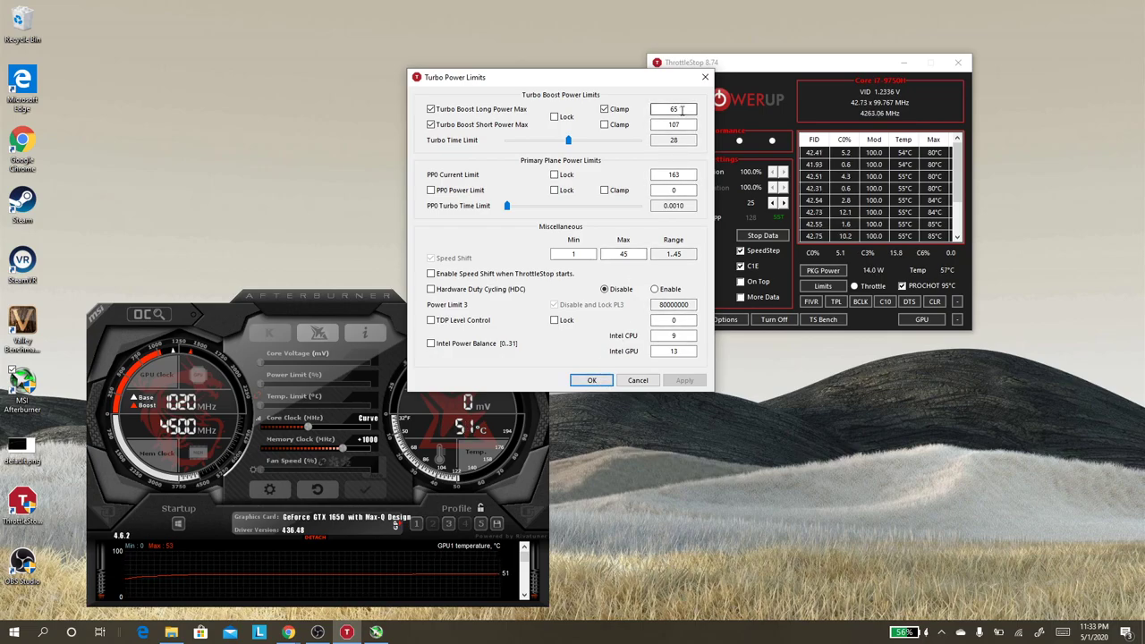
click(594, 381)
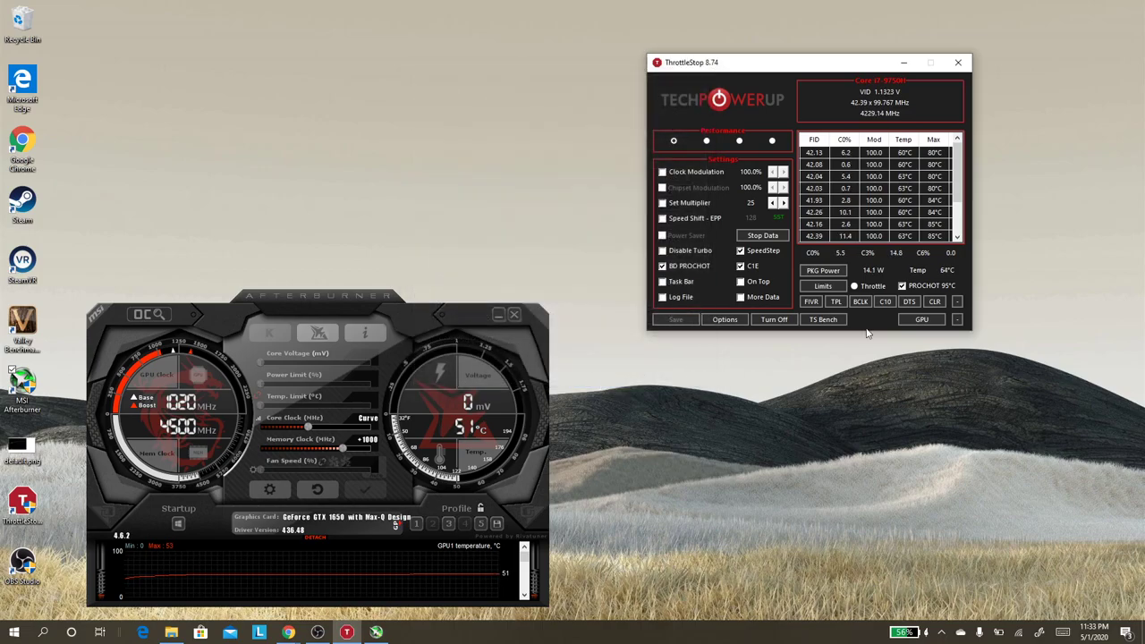
Step: Set the CPU core offset voltage to 0.0 mV in the FIVR settings and apply it
click(809, 301)
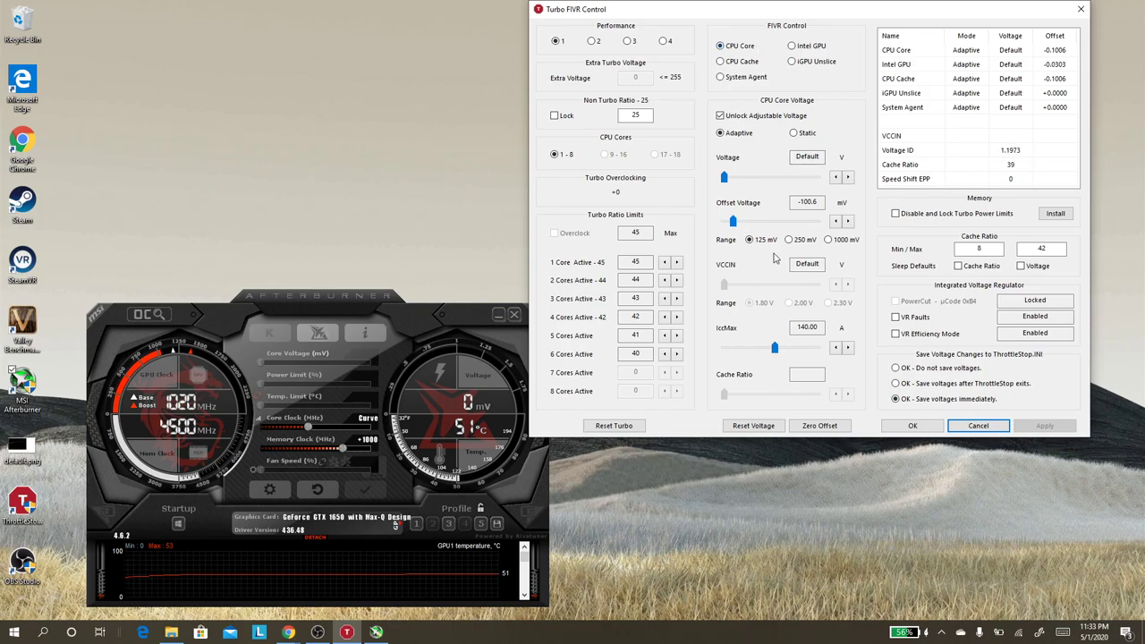
click(734, 224)
drag(734, 226, 773, 225)
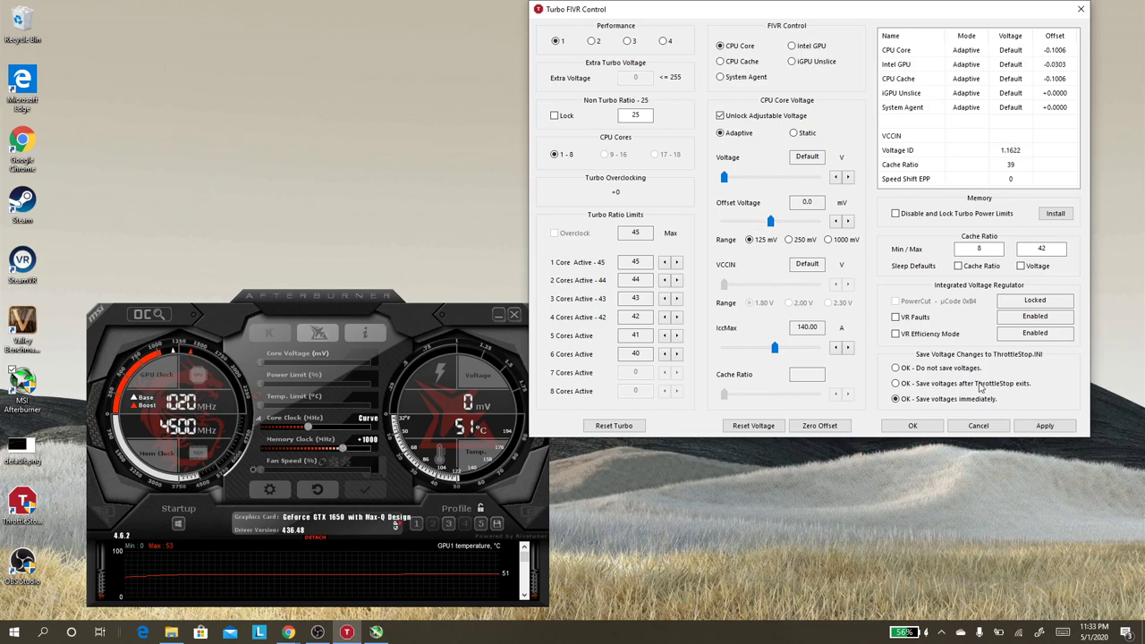
click(1045, 425)
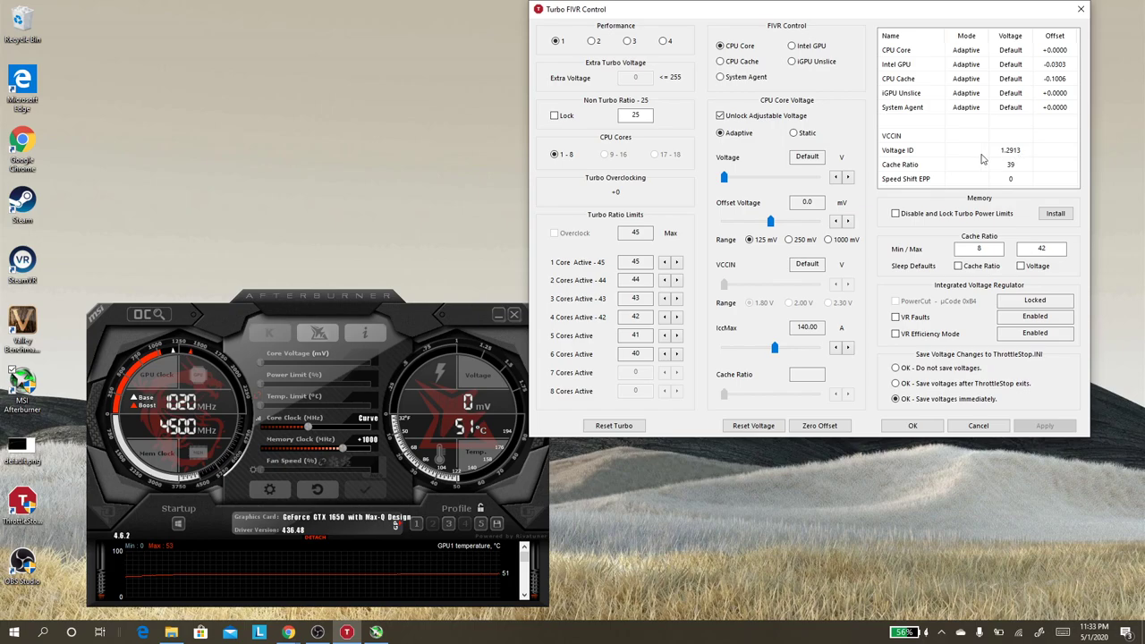
Step: Set the CPU core offset voltage back to -100.6 mV, apply it, and save the FIVR settings
drag(770, 221, 735, 227)
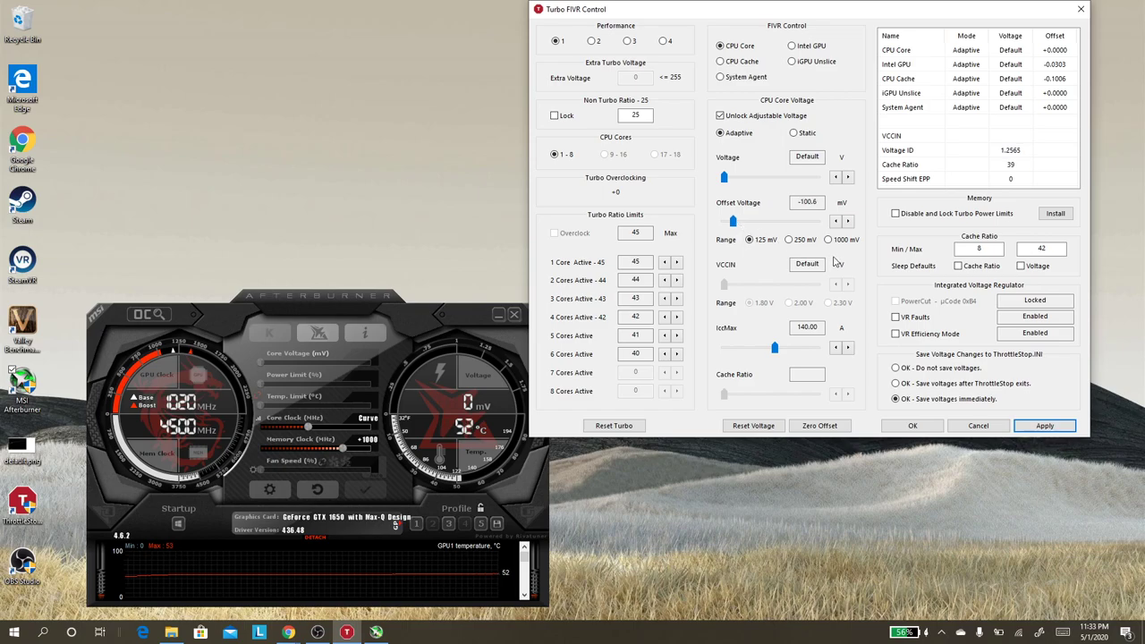
click(1040, 427)
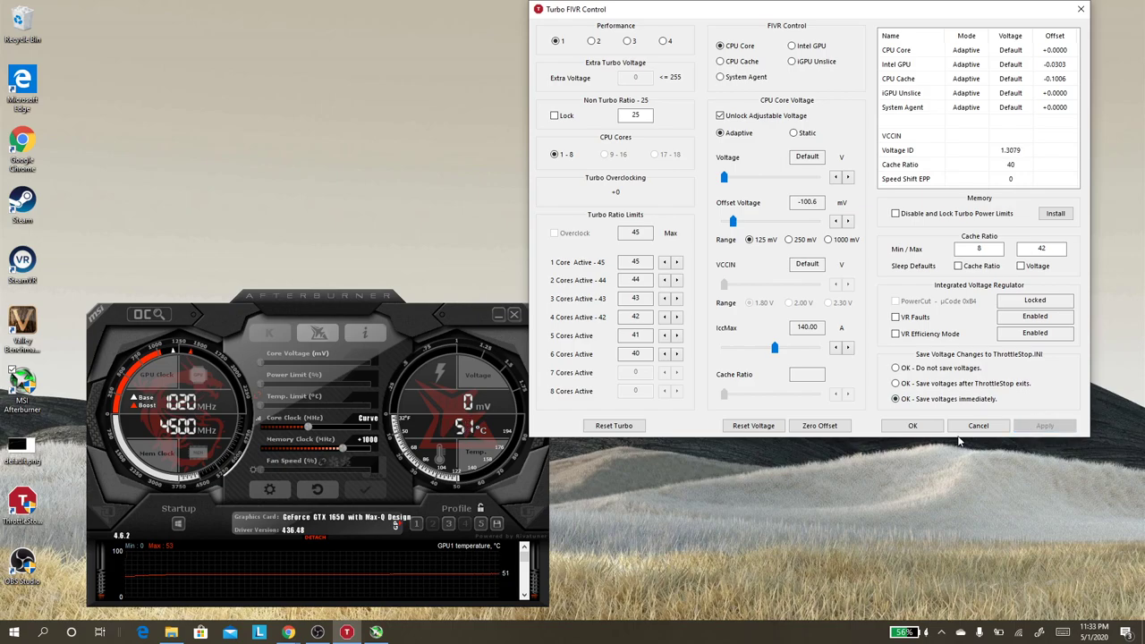
click(910, 427)
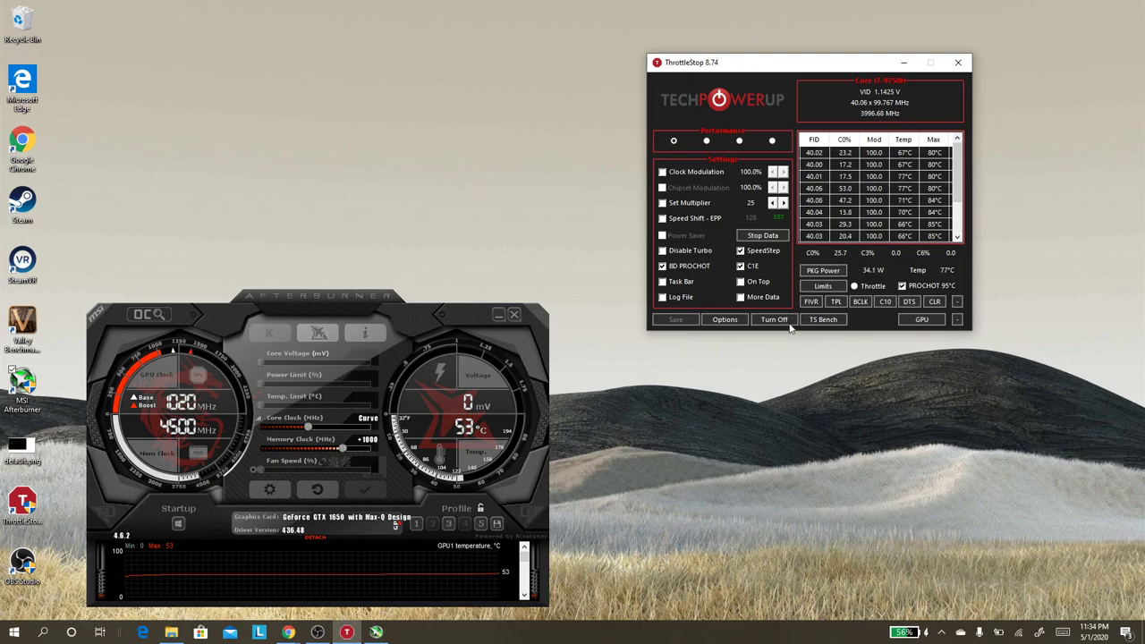
Step: Run the 12-thread 64M TS Bench test, and start a 1024M run and stop it partway
click(823, 322)
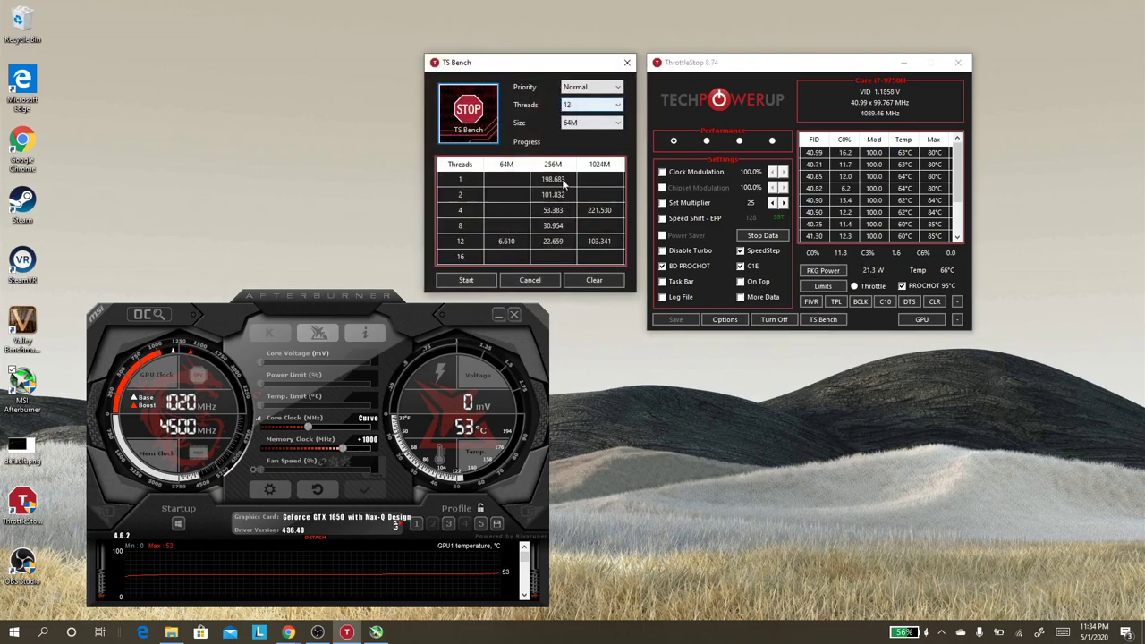
click(466, 280)
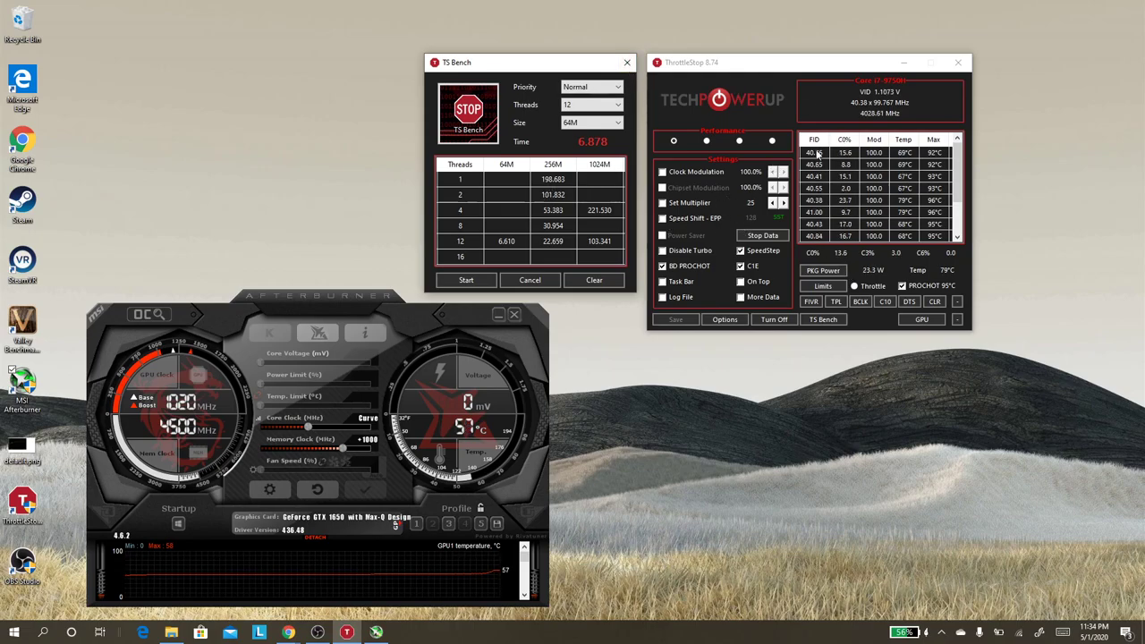
click(590, 122)
click(586, 156)
click(479, 281)
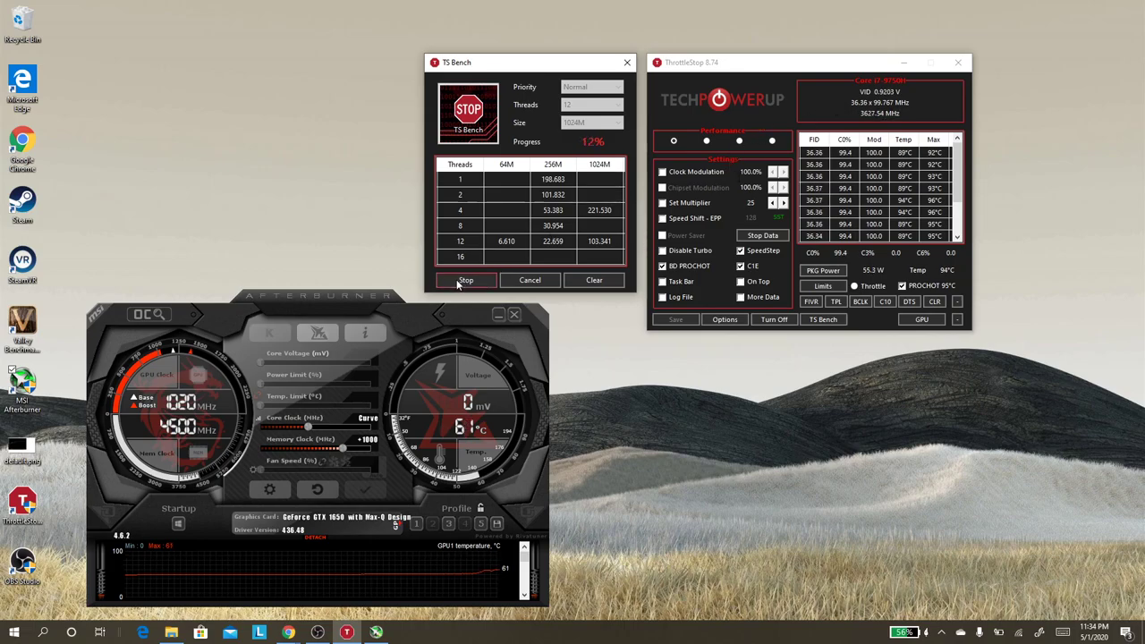
click(465, 280)
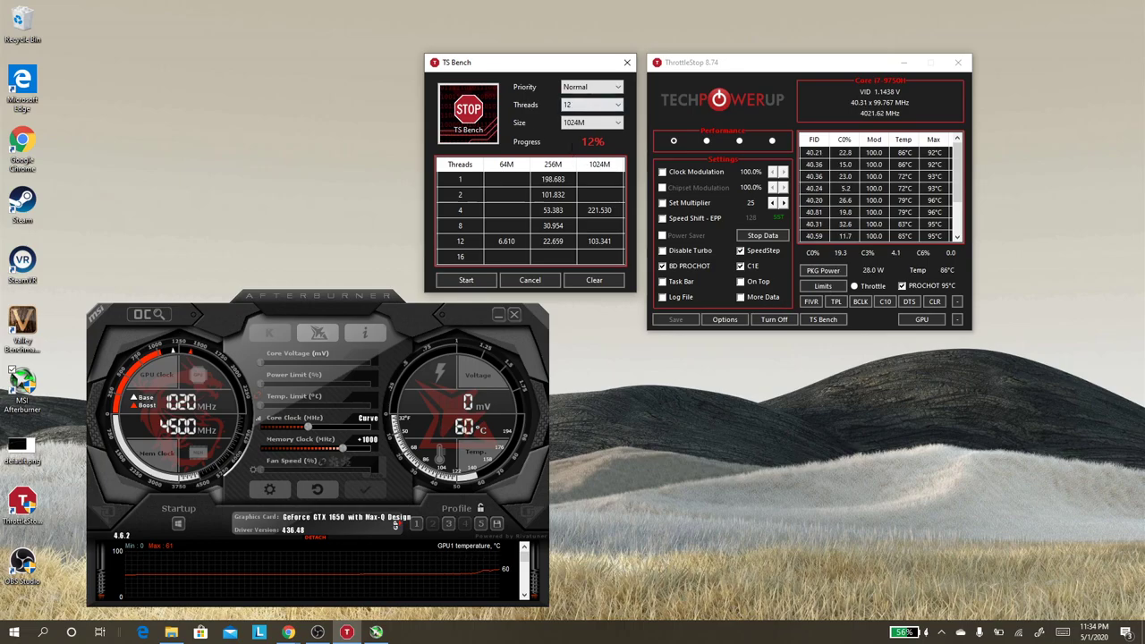
Step: Set the CPU core offset voltage to 0.0 mV in the FIVR settings and apply the change
click(811, 301)
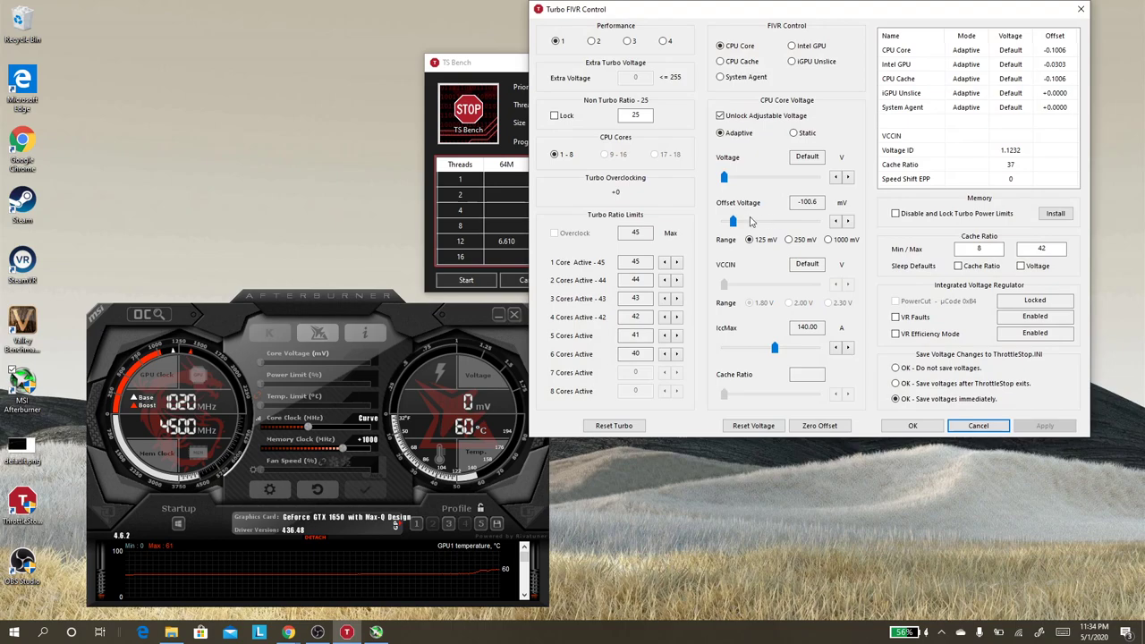
drag(733, 222, 775, 228)
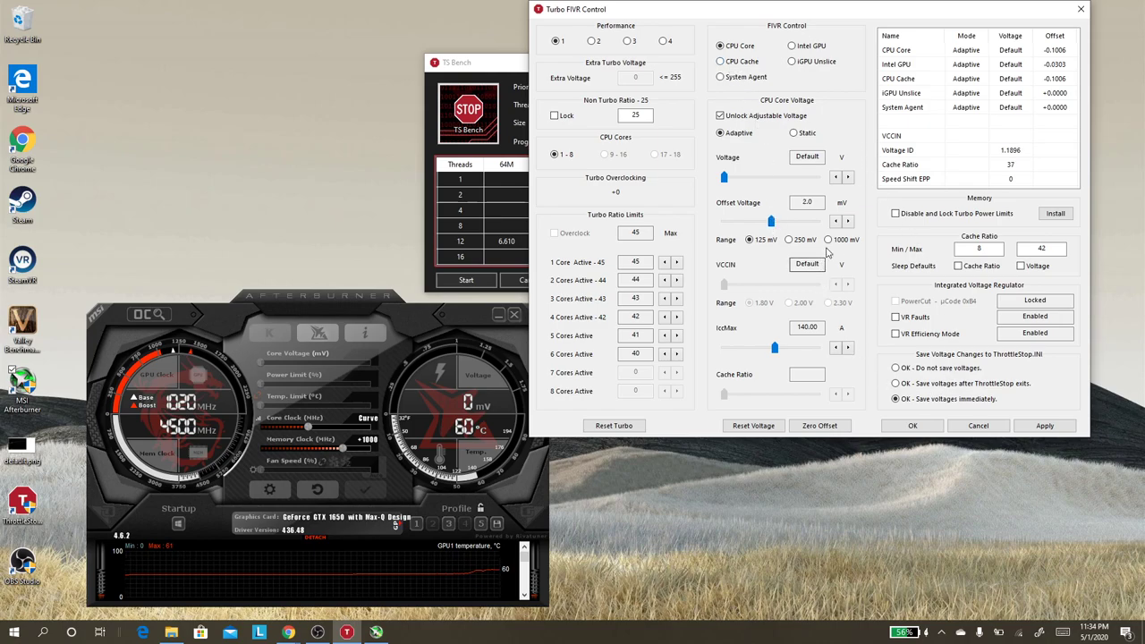
click(836, 221)
click(836, 221)
click(1045, 425)
Step: Set the CPU cache offset voltage to 0.0 mV, apply it, and save the FIVR settings
click(733, 61)
drag(734, 222, 775, 224)
click(834, 220)
click(835, 221)
click(1052, 428)
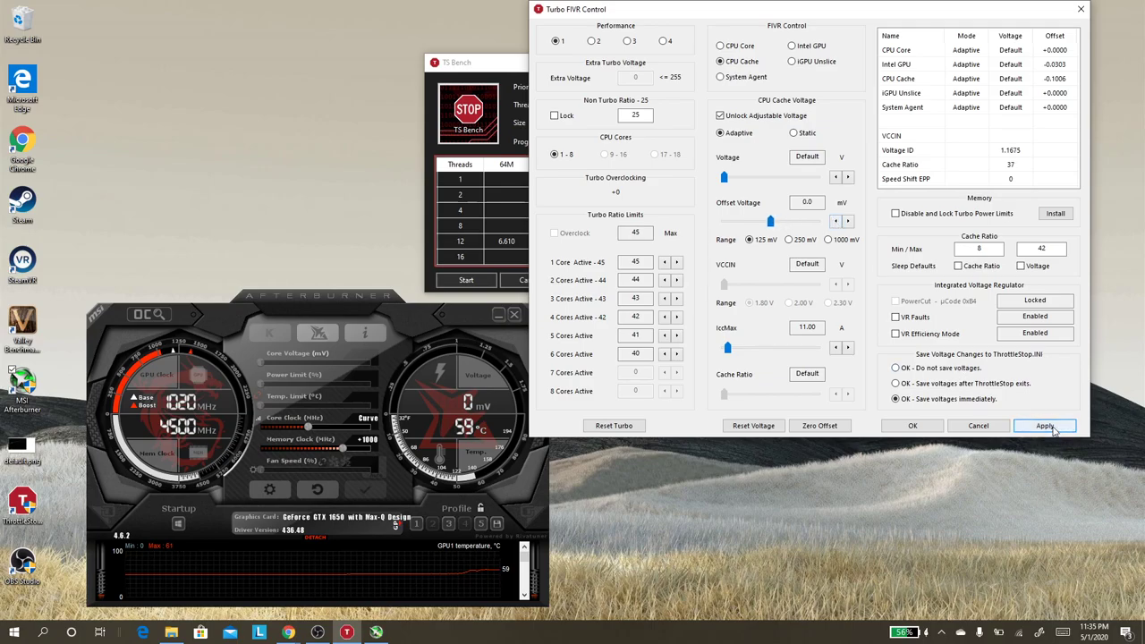
click(912, 426)
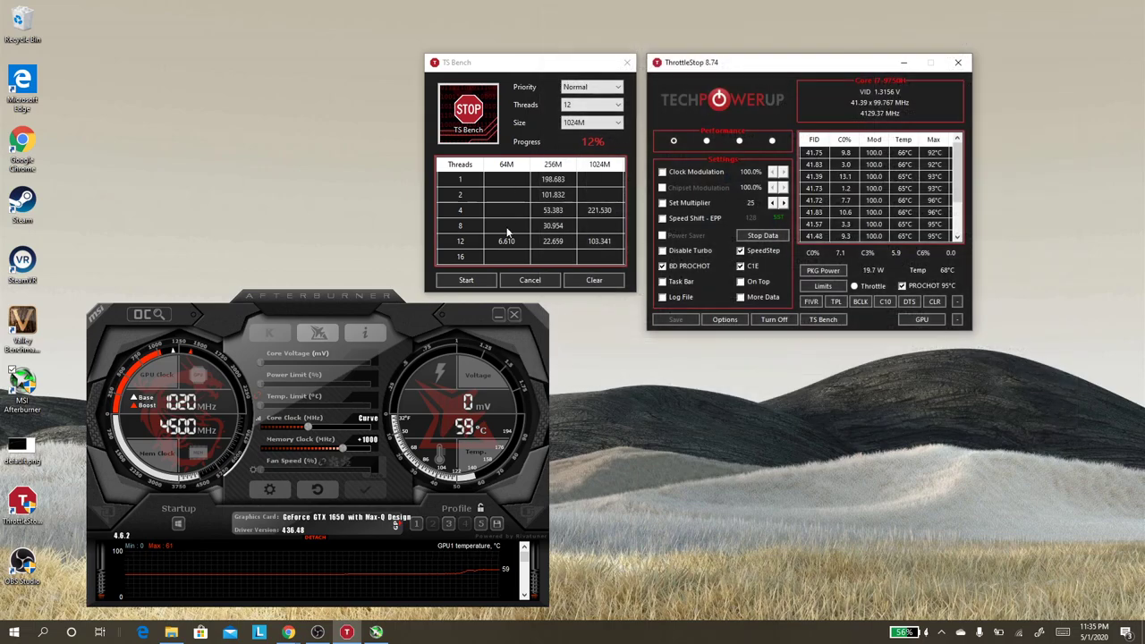
Step: Start the 12-thread 1024M TS Bench run, then minimize ThrottleStop to the system tray and restore it
click(478, 286)
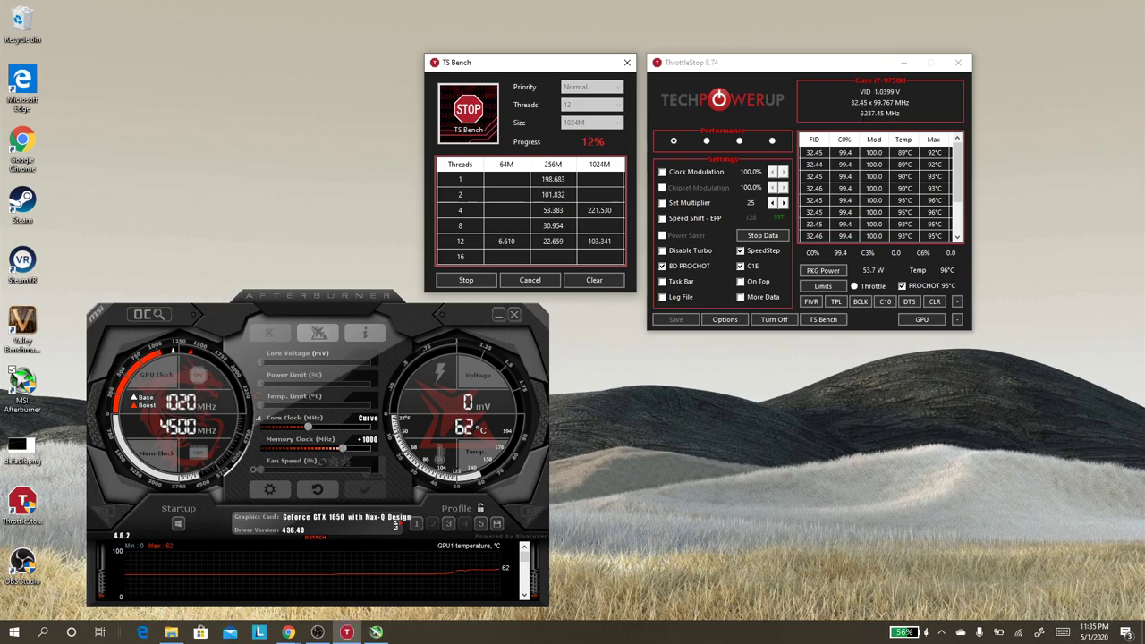
click(904, 62)
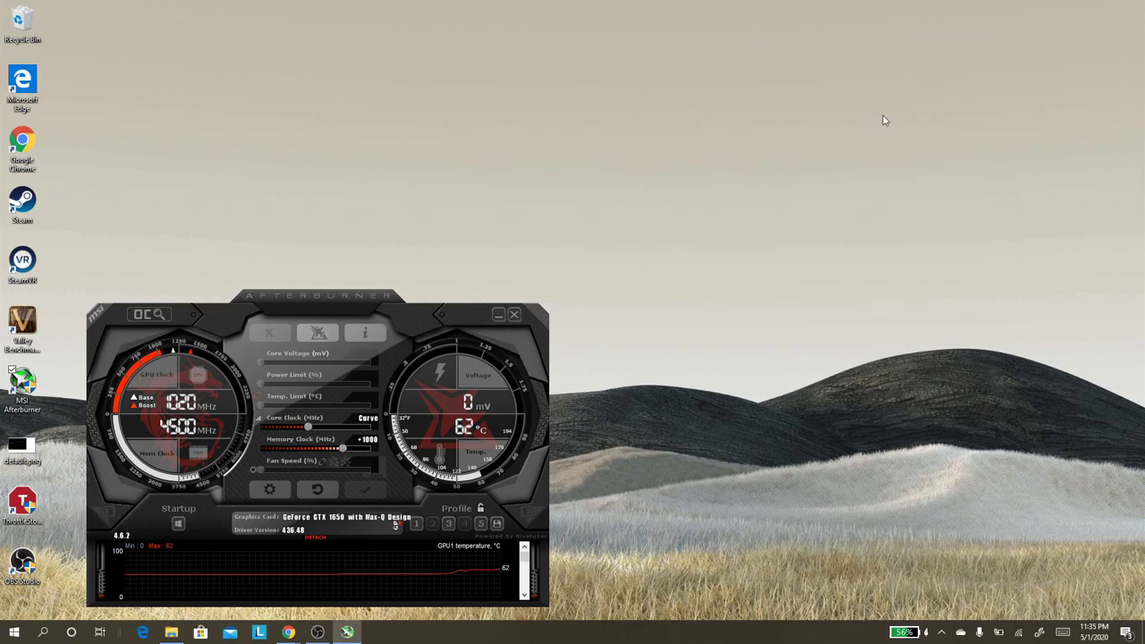
click(941, 631)
click(919, 586)
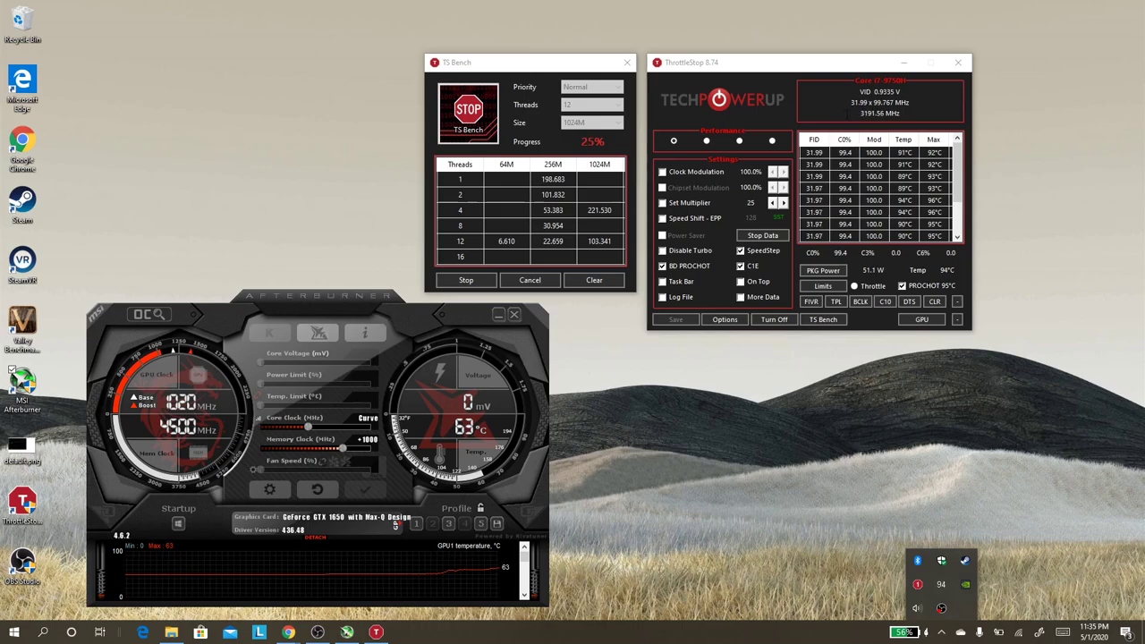
Step: Set the CPU core offset voltage to -100.6 mV in the FIVR settings
click(811, 302)
drag(771, 221, 735, 231)
click(848, 222)
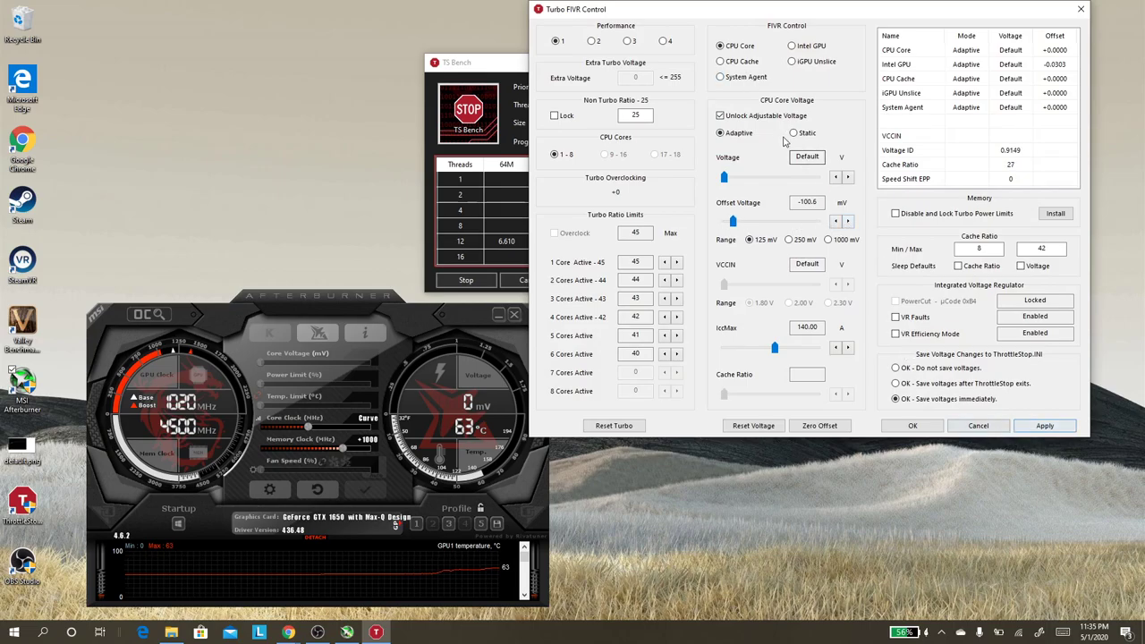
Step: Set the CPU cache offset voltage to about -97.7 mV, apply the changes, and save the FIVR settings
click(730, 64)
drag(781, 223, 734, 225)
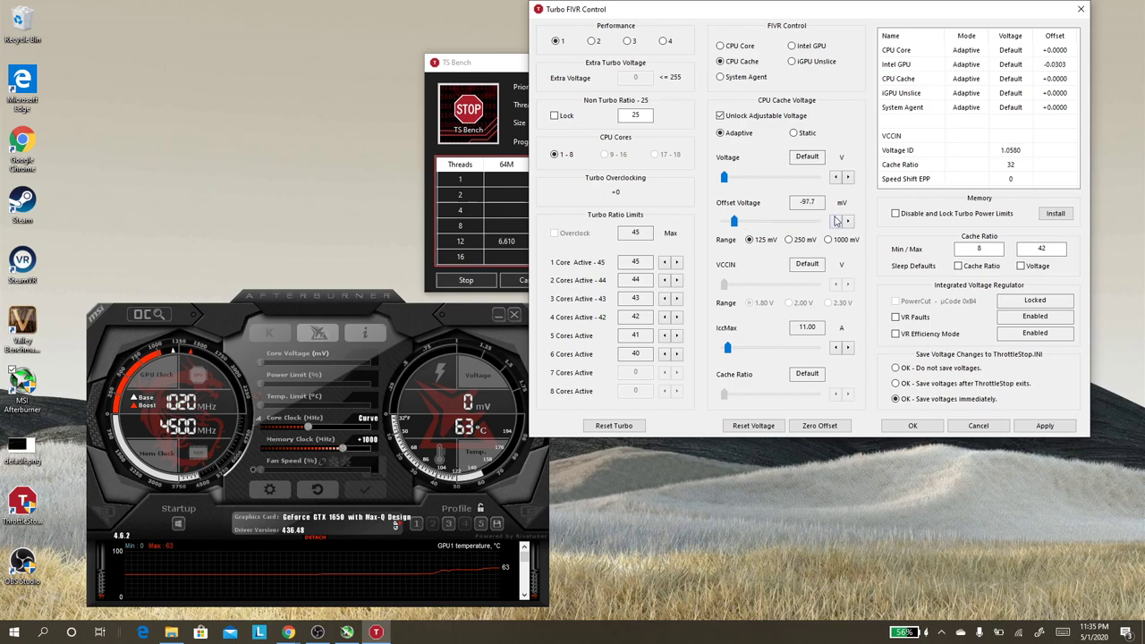
click(1044, 426)
click(913, 426)
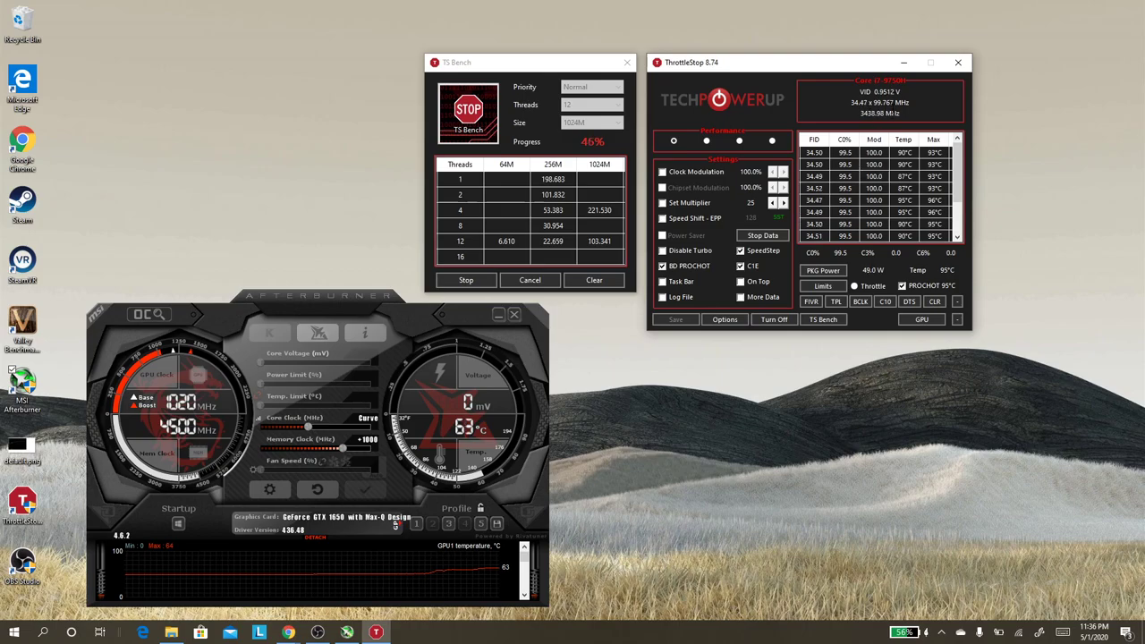
Step: Stop the running 1024M benchmark and close TS Bench
click(466, 280)
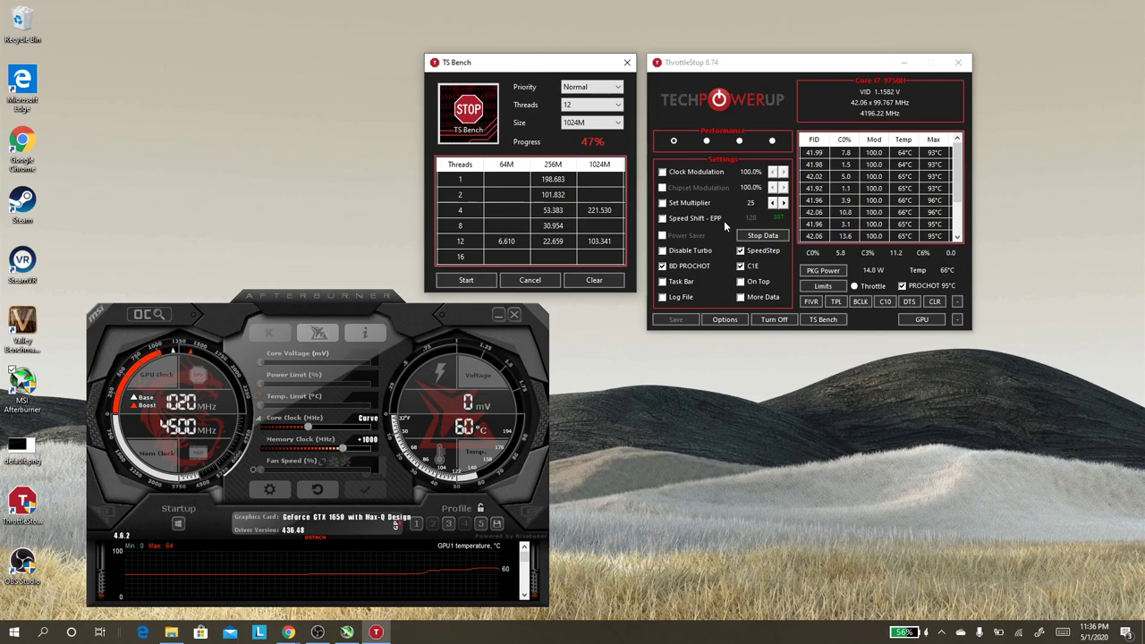
click(627, 65)
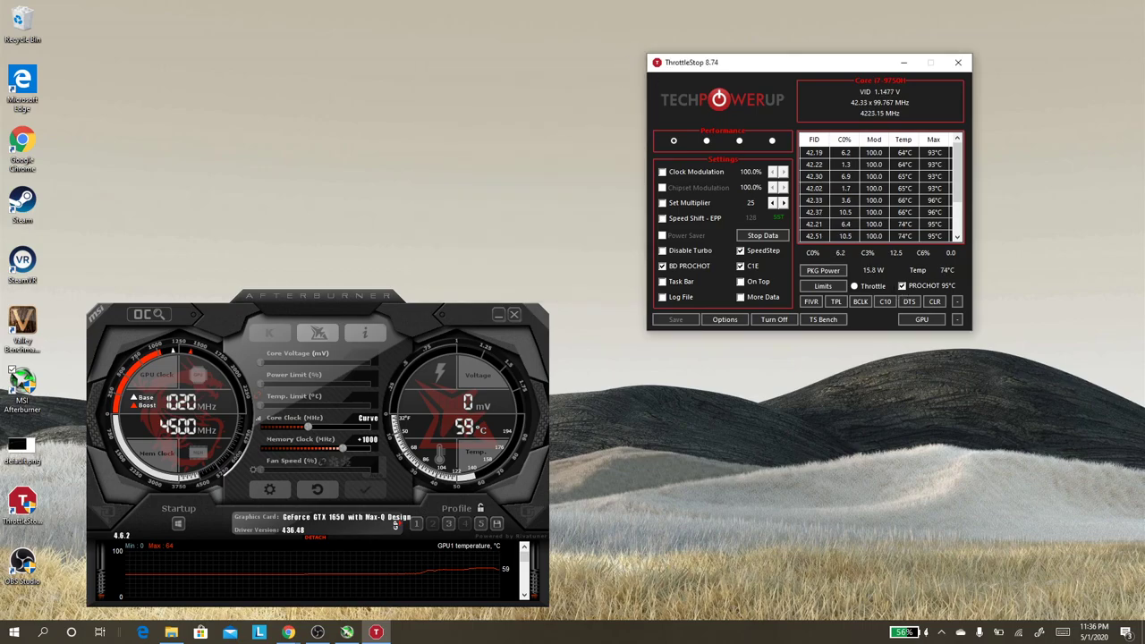
Step: Review the CPU's limit reasons and its turbo power limits without changing any setting
click(825, 287)
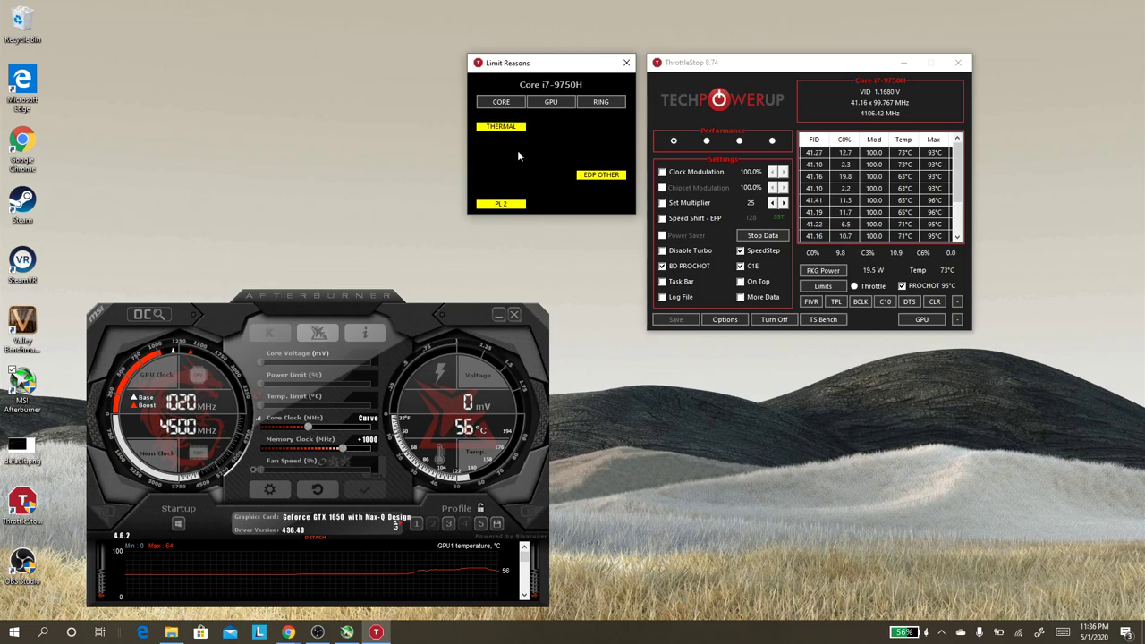
click(626, 63)
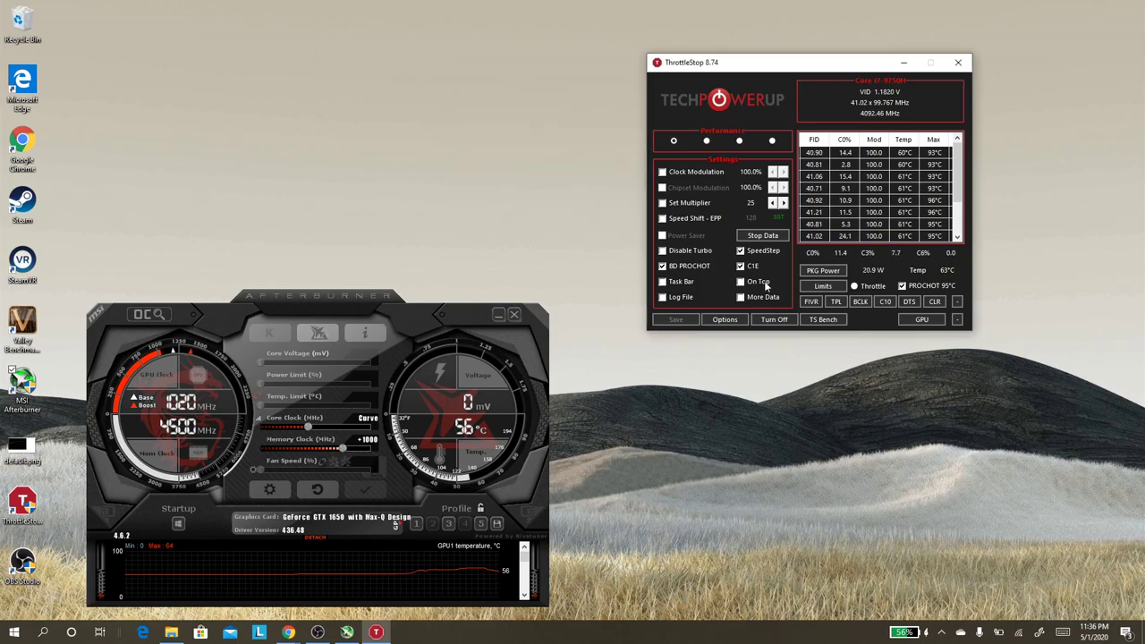
click(831, 302)
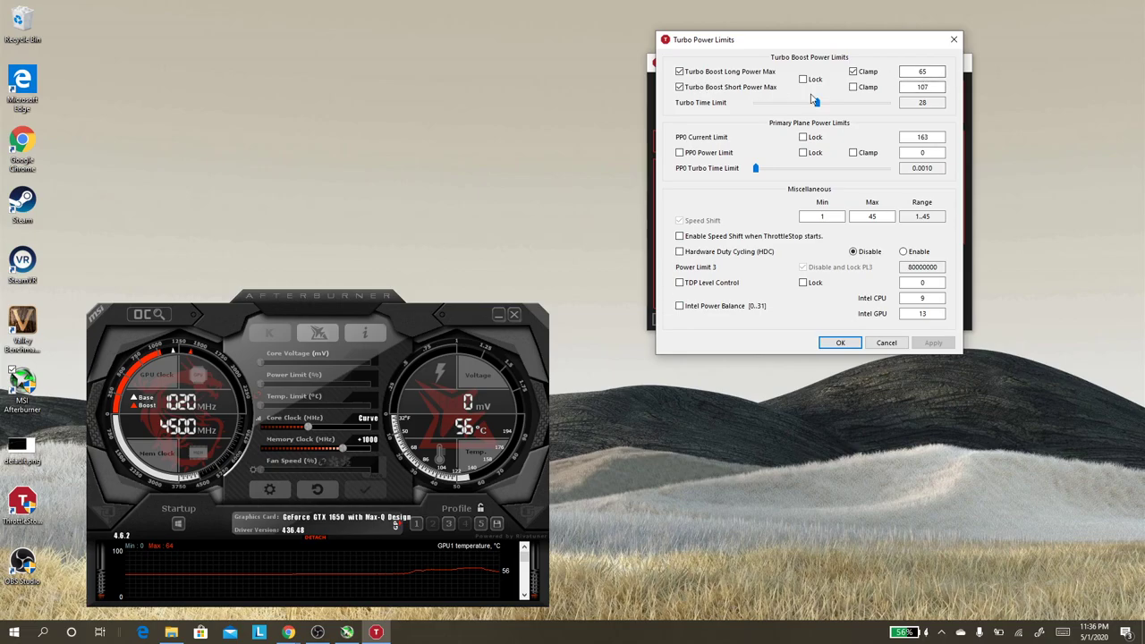
click(954, 39)
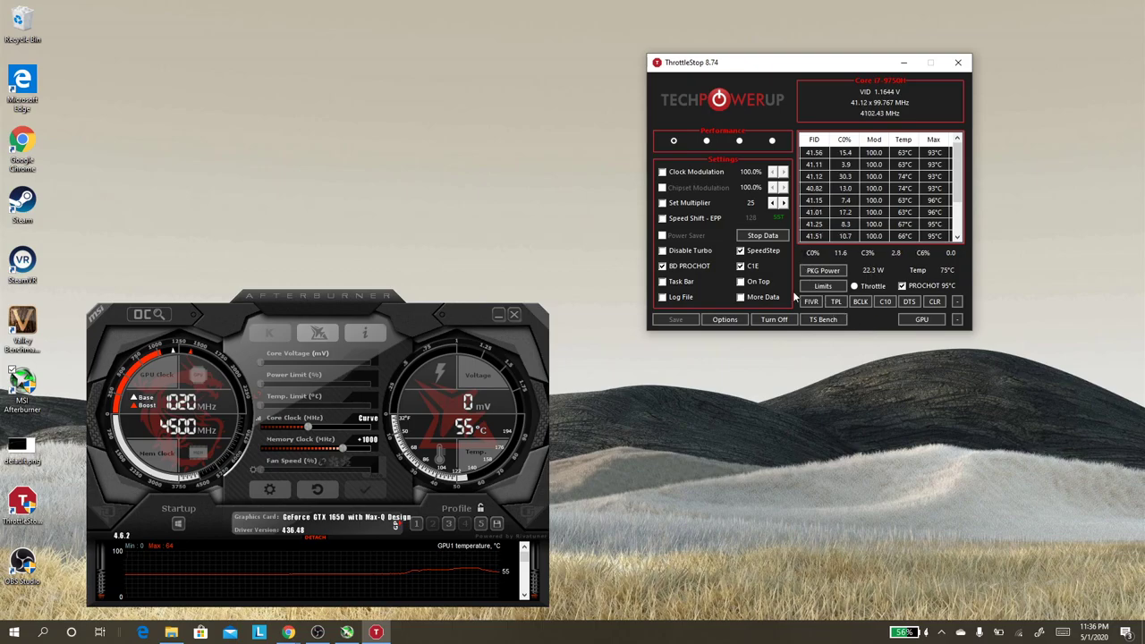
Step: Clear the recorded maximum core temperatures and reposition the ThrottleStop window on the desktop
drag(745, 62, 732, 146)
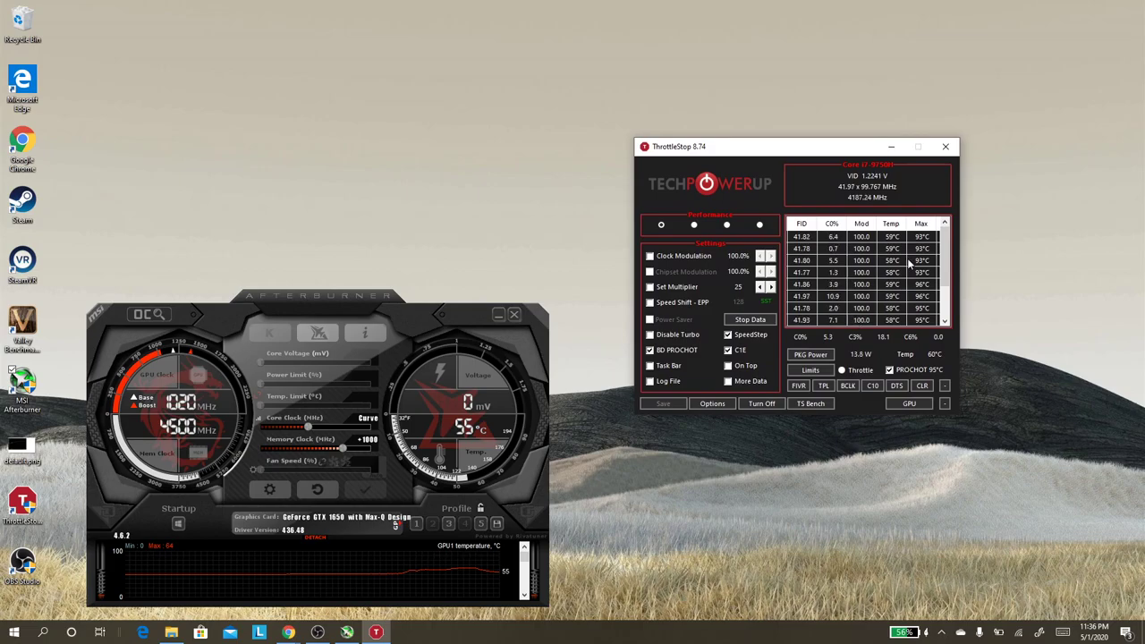
click(922, 386)
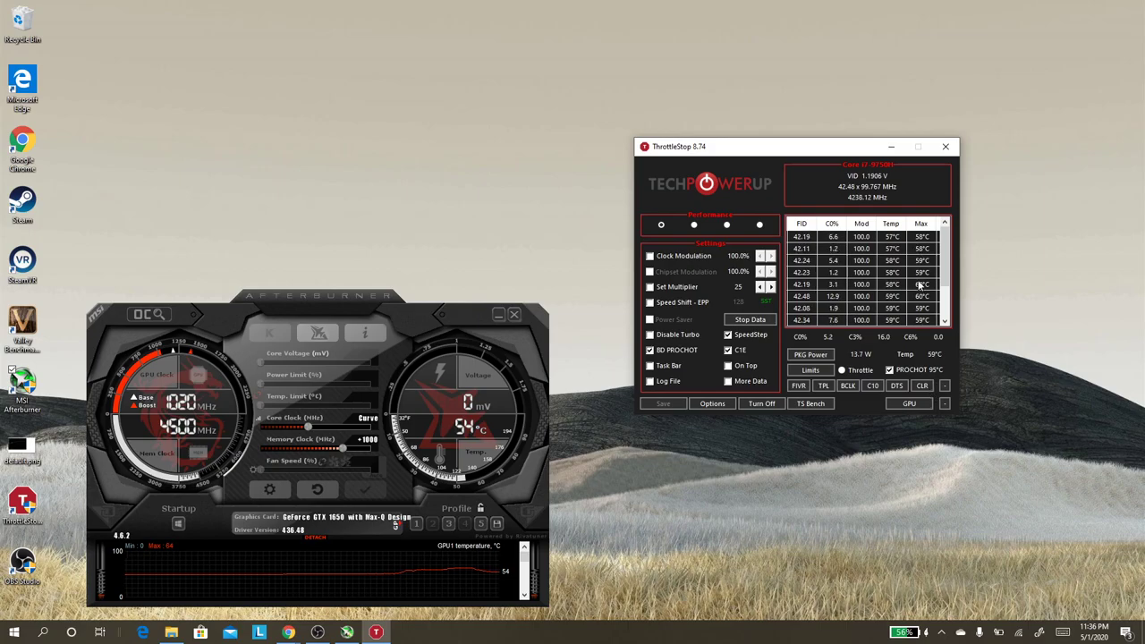
drag(773, 146, 752, 107)
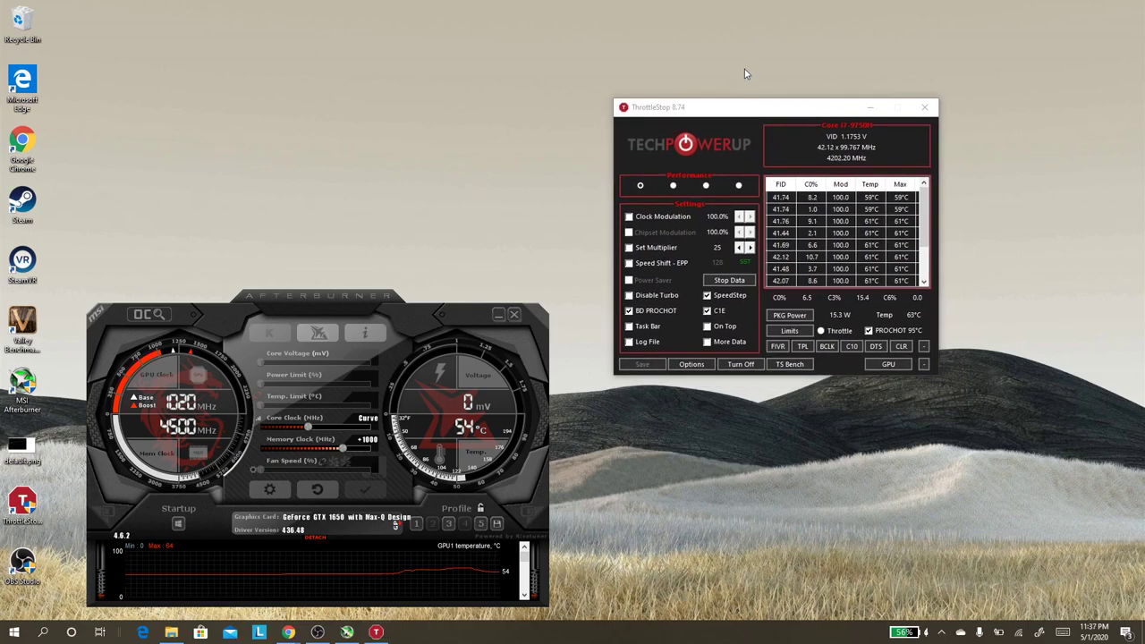
drag(758, 111, 782, 68)
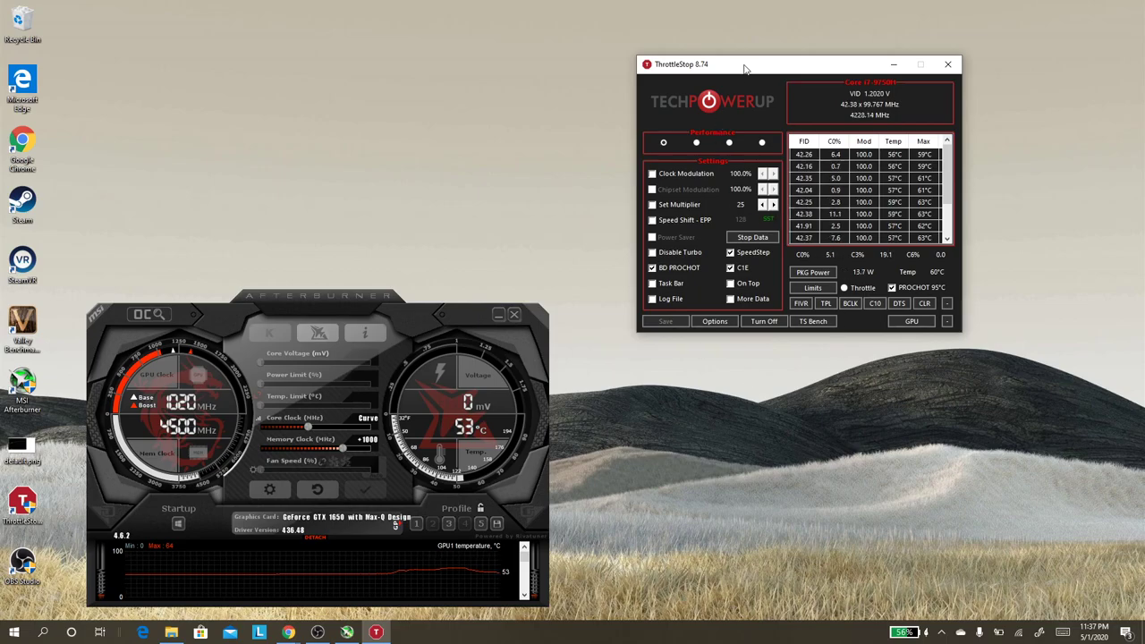
drag(744, 68, 769, 123)
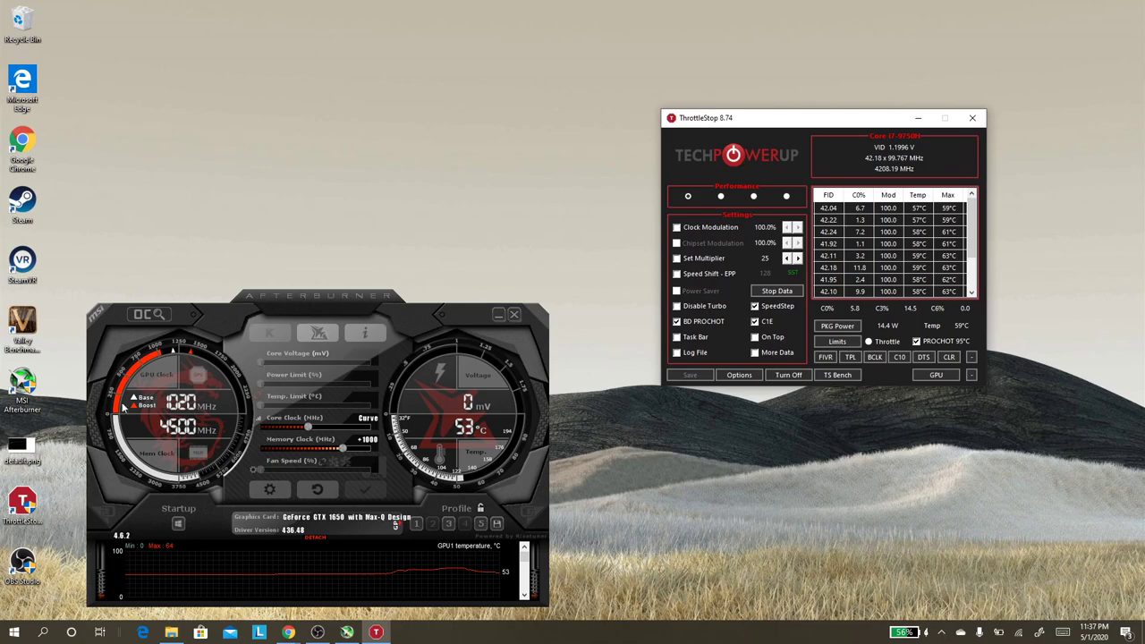
click(15, 632)
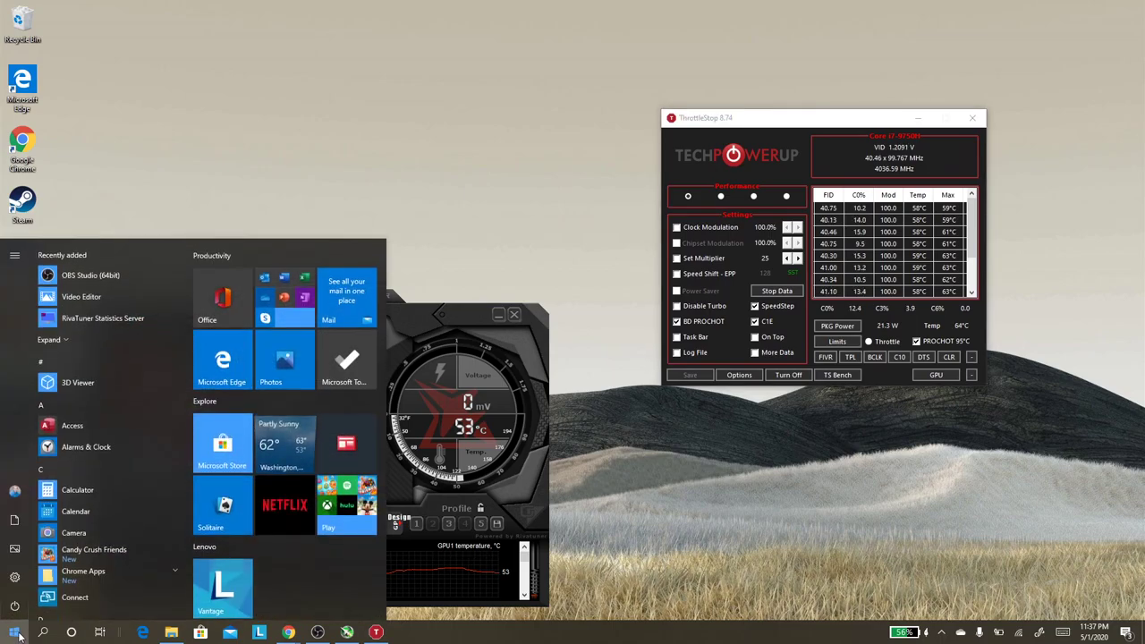
text(task)
key(Return)
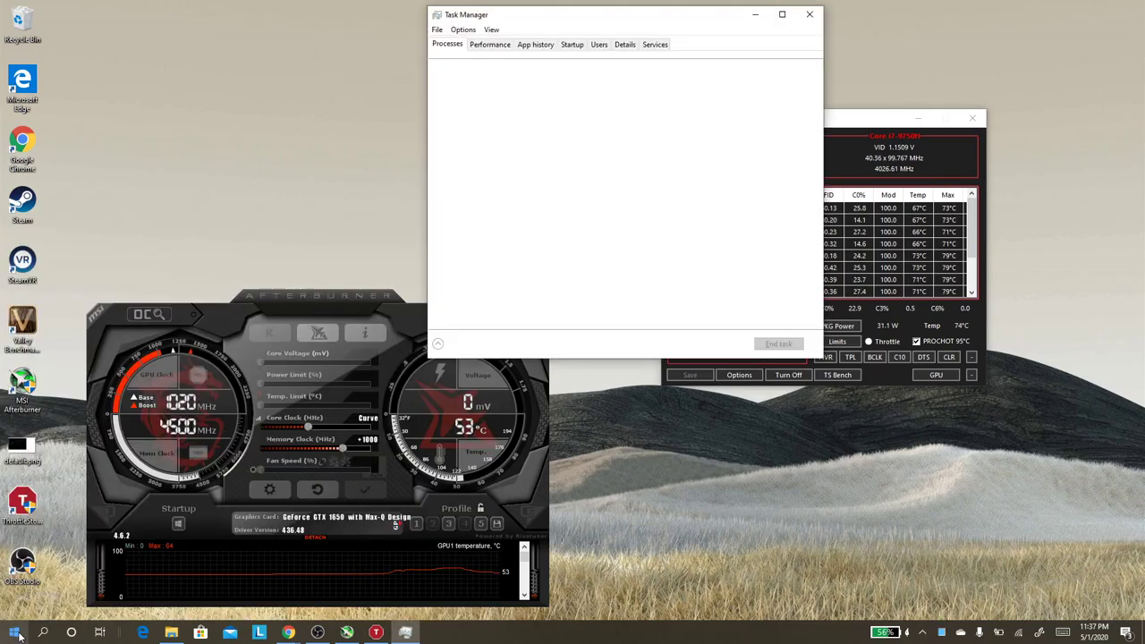
click(809, 14)
Step: Open the Windows Task Scheduler and move its window clear of ThrottleStop
key(super)
text(task sch)
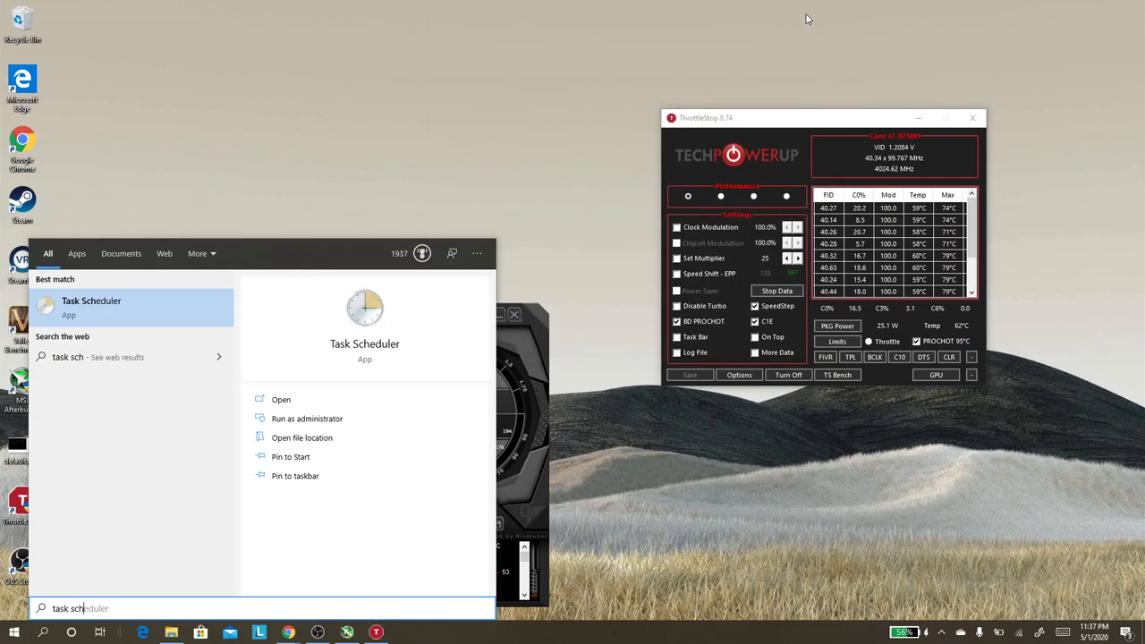
key(Return)
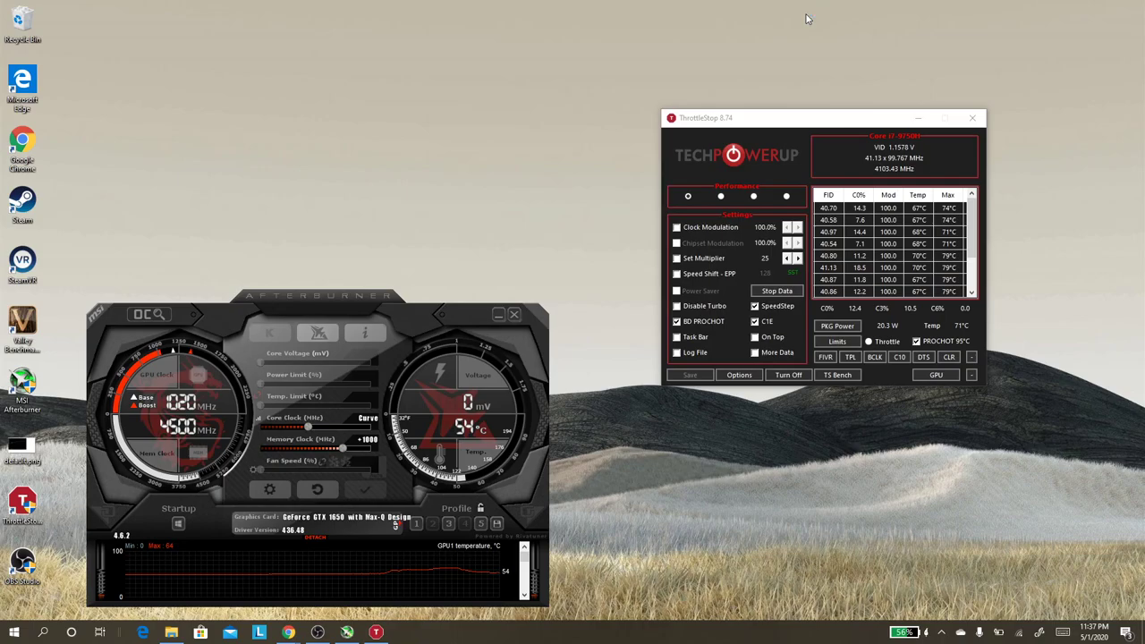
drag(469, 259, 365, 55)
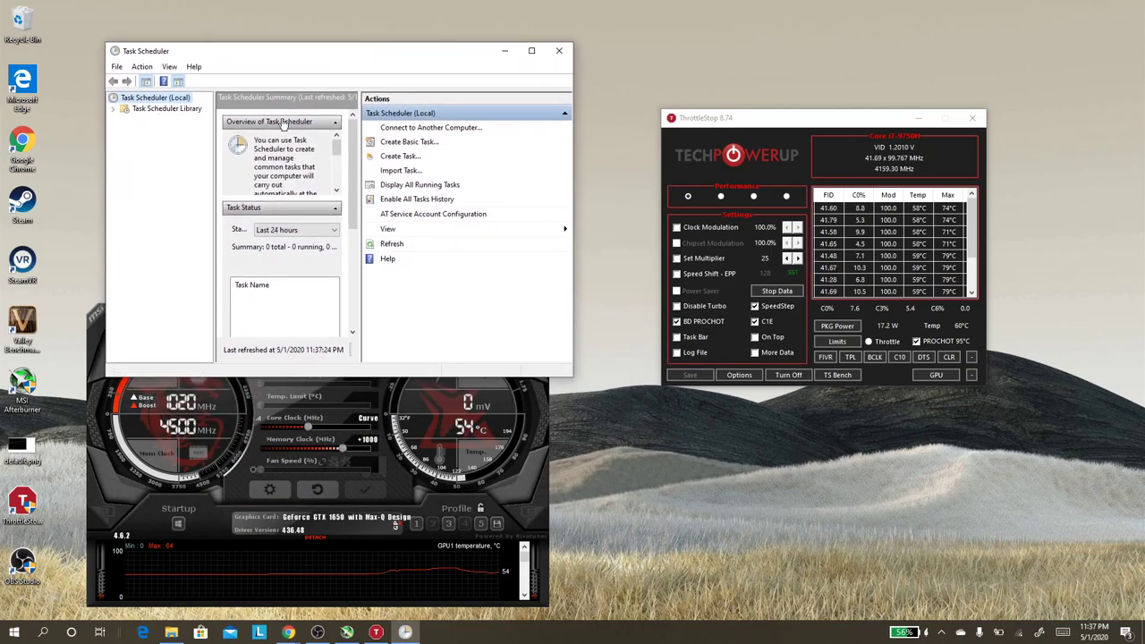
Step: Create a basic task named TS that is triggered when logging on
click(401, 143)
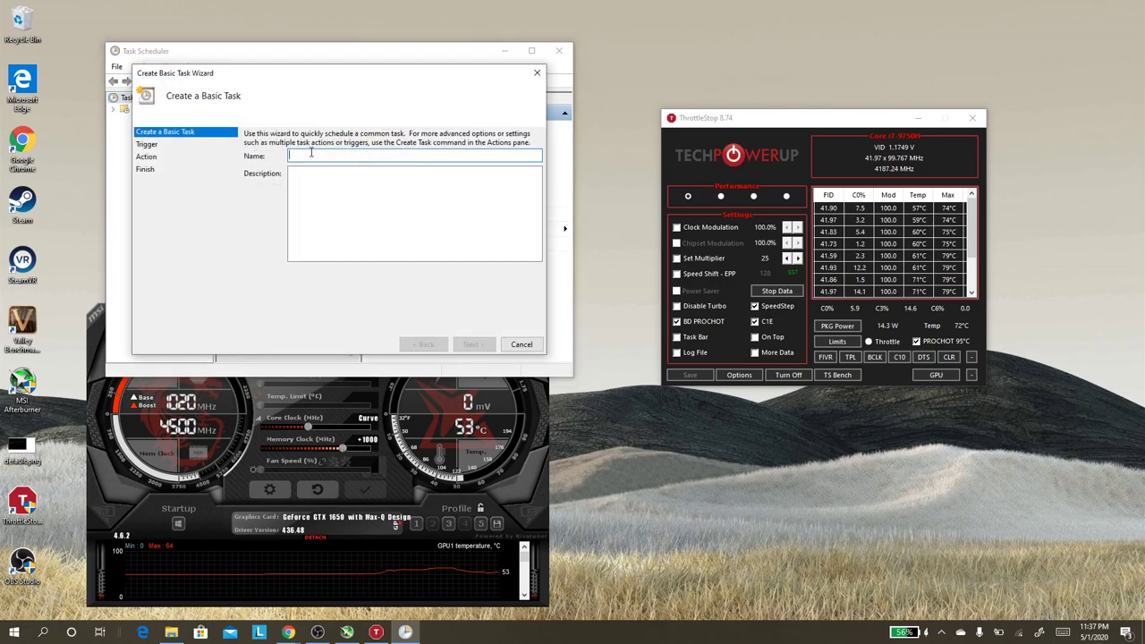
text(TS)
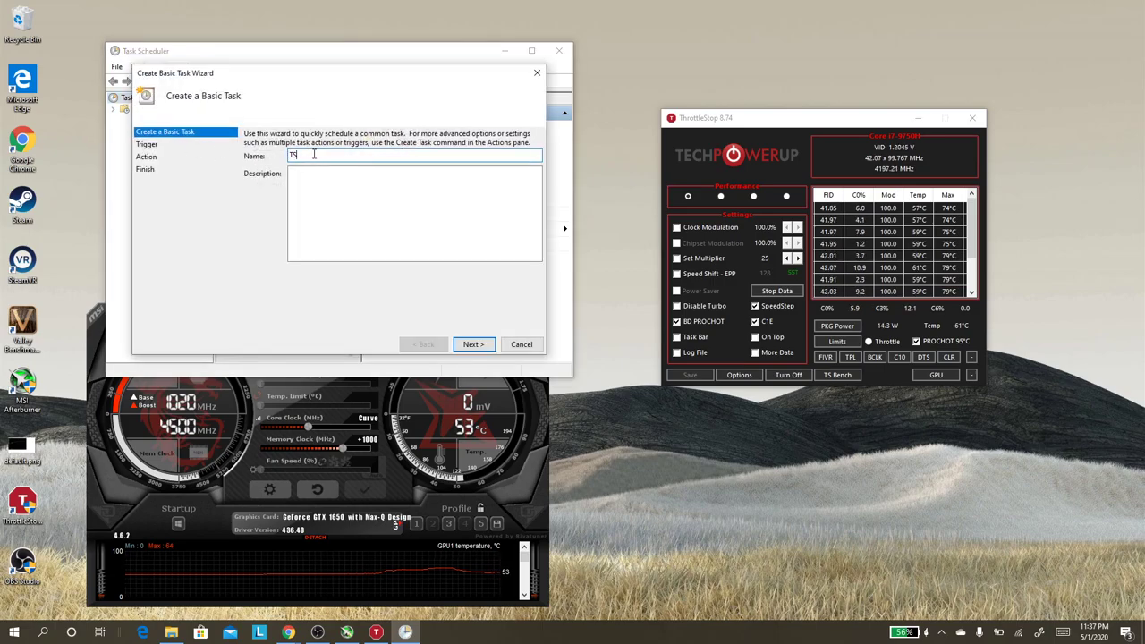
click(474, 345)
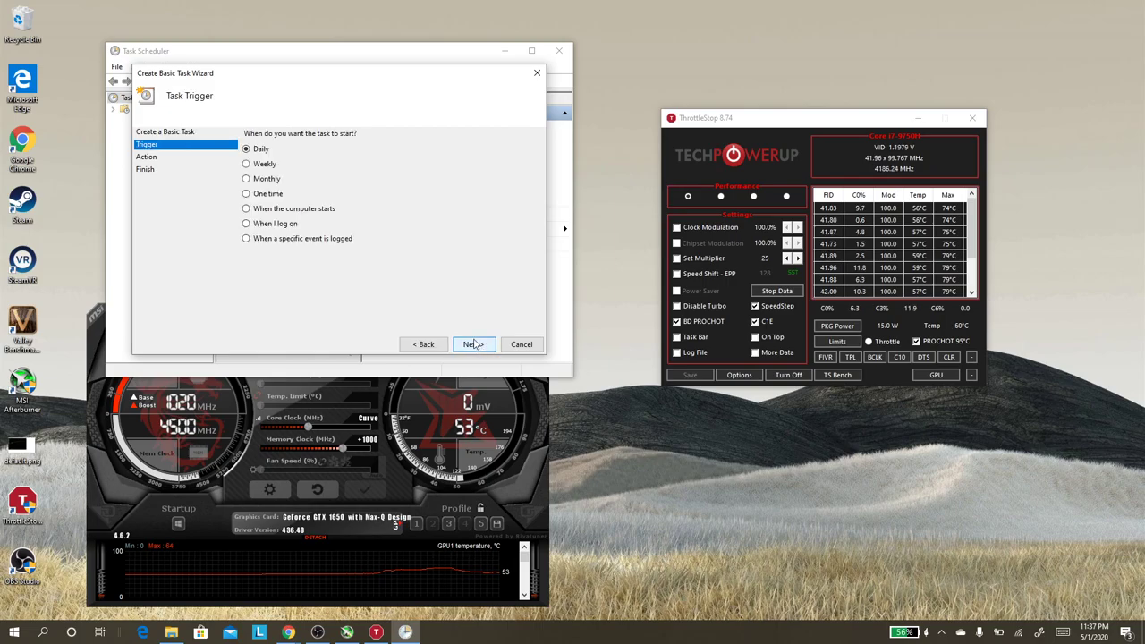
click(246, 224)
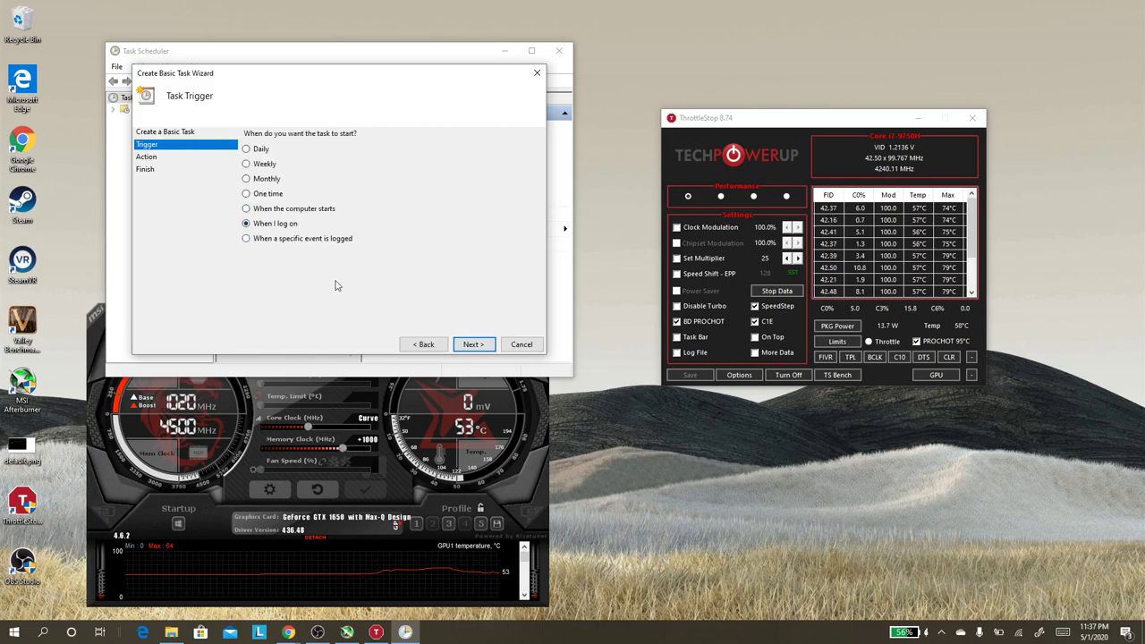
click(474, 347)
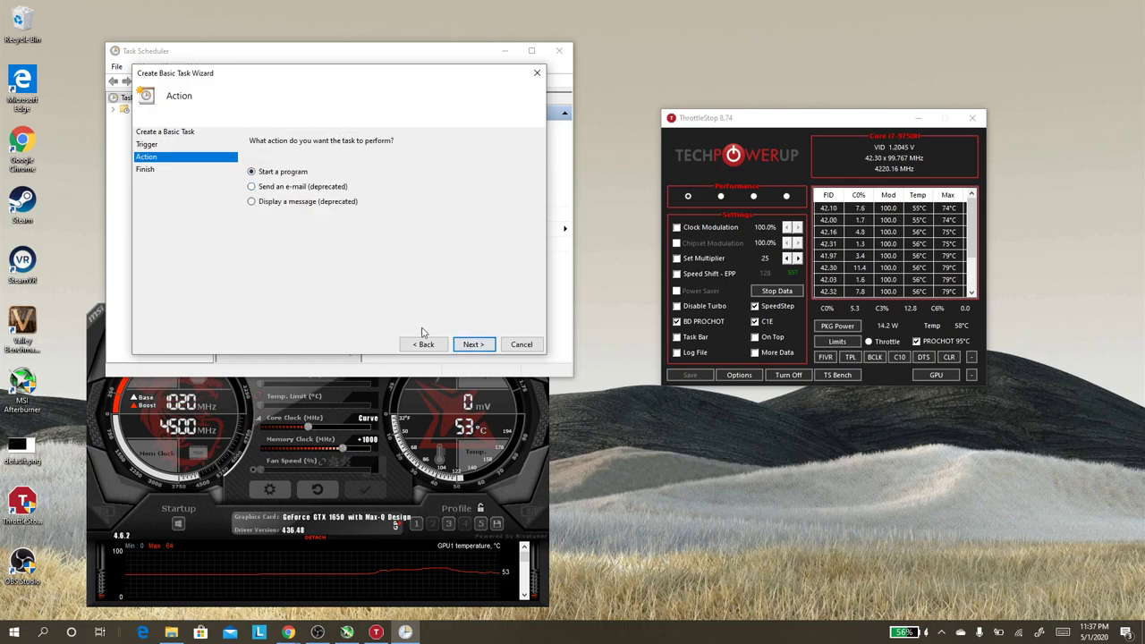
Step: Set the task's action to start the program ThrottleStop.exe from the TS folder on the C: drive
click(469, 347)
click(498, 161)
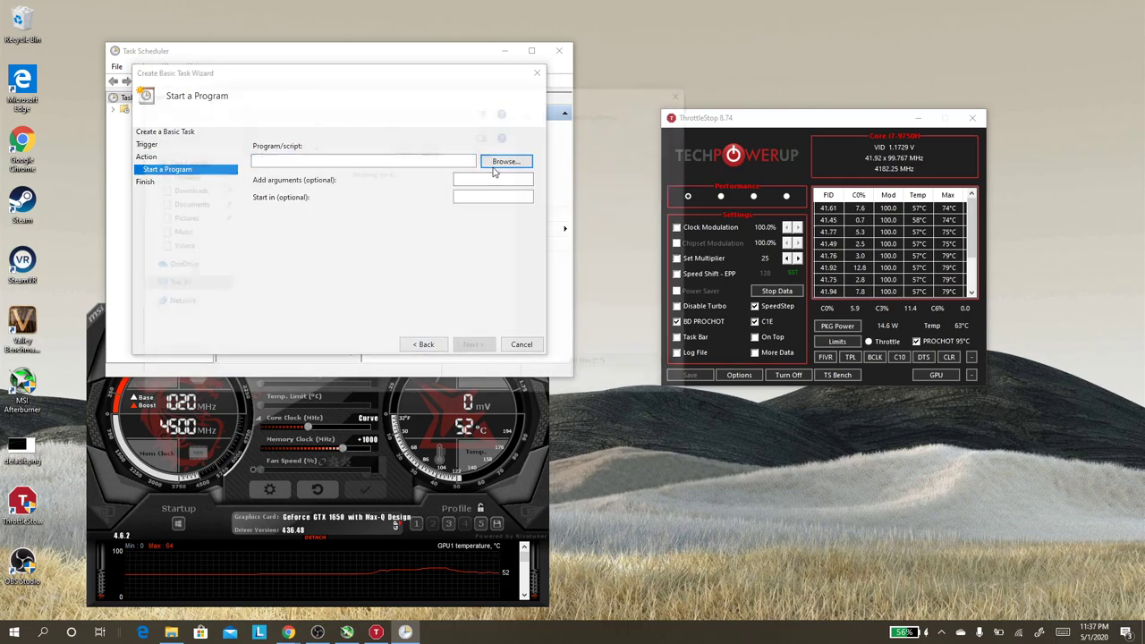
click(176, 286)
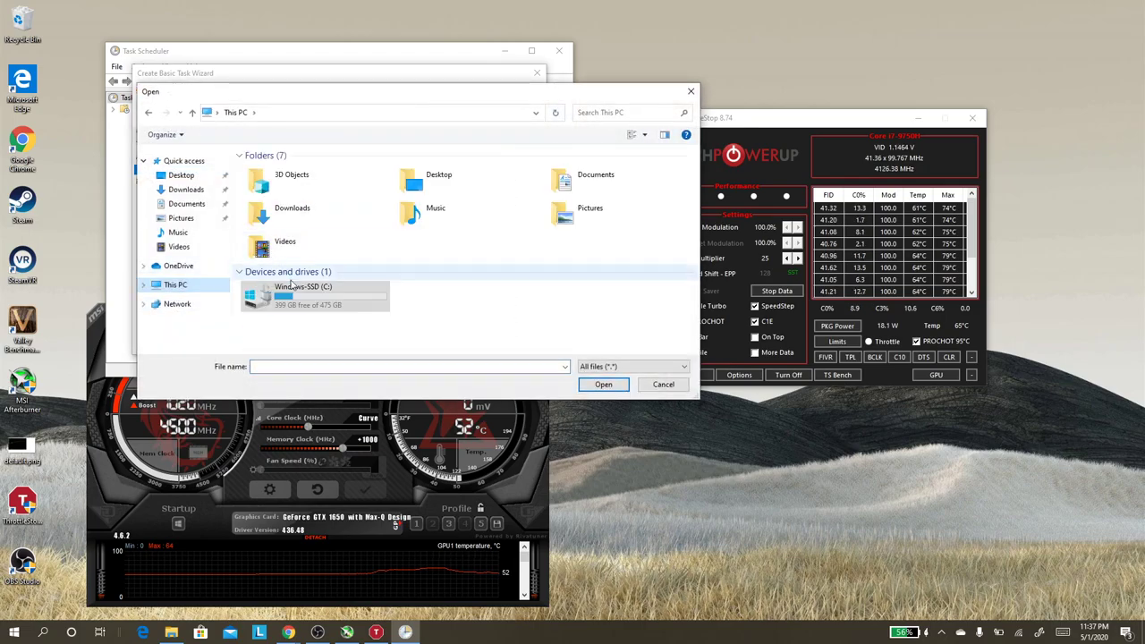
double_click(268, 293)
click(260, 246)
double_click(260, 246)
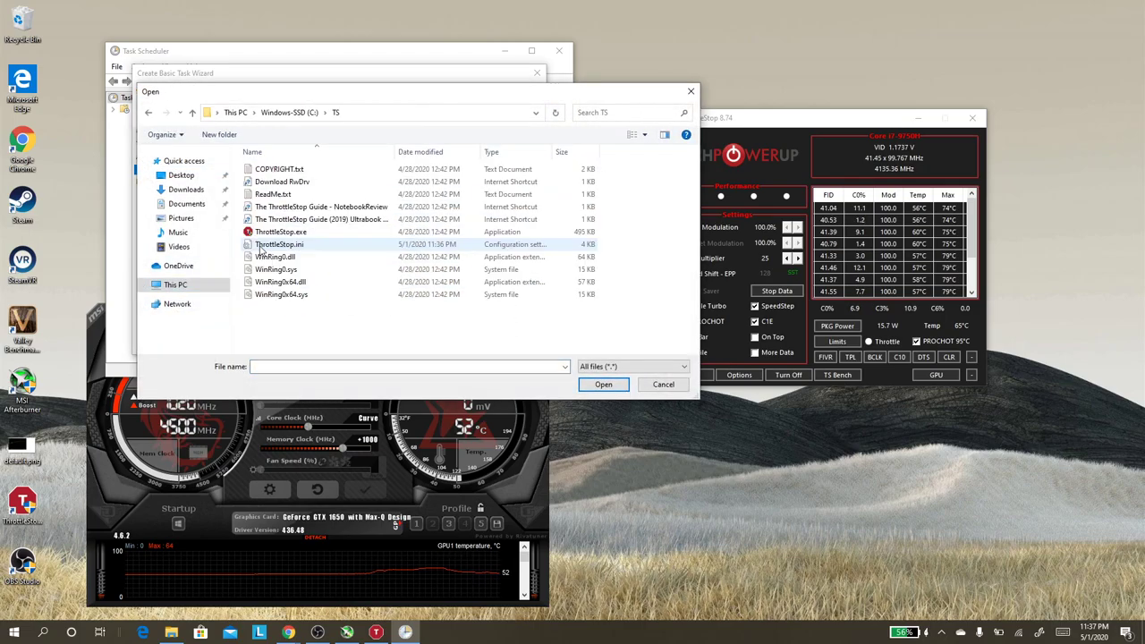
click(269, 231)
click(604, 384)
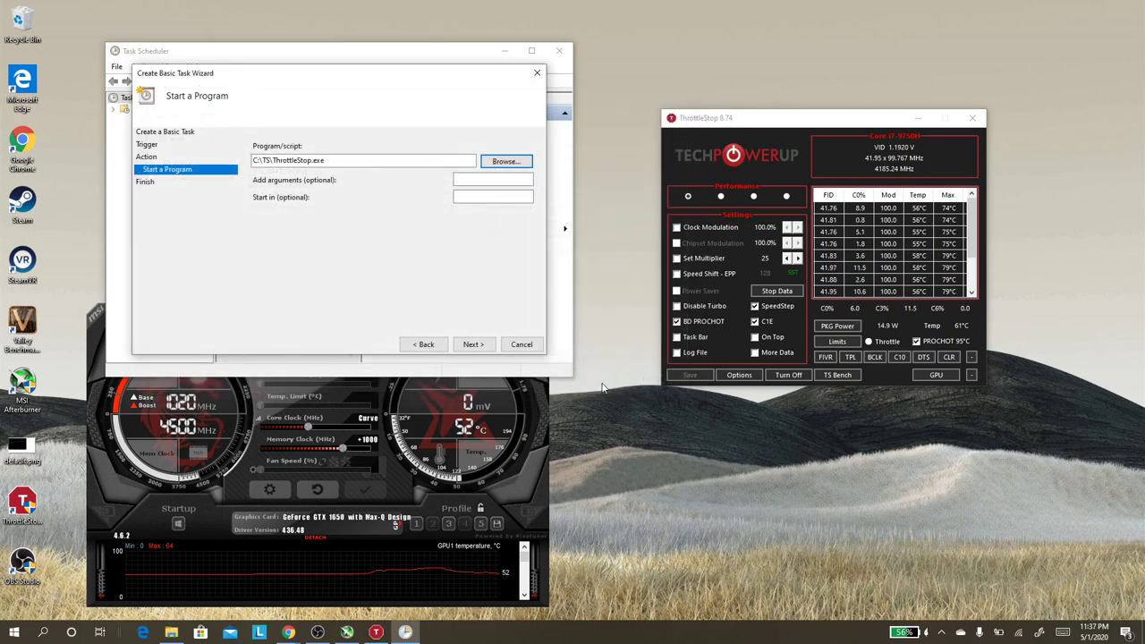
click(474, 344)
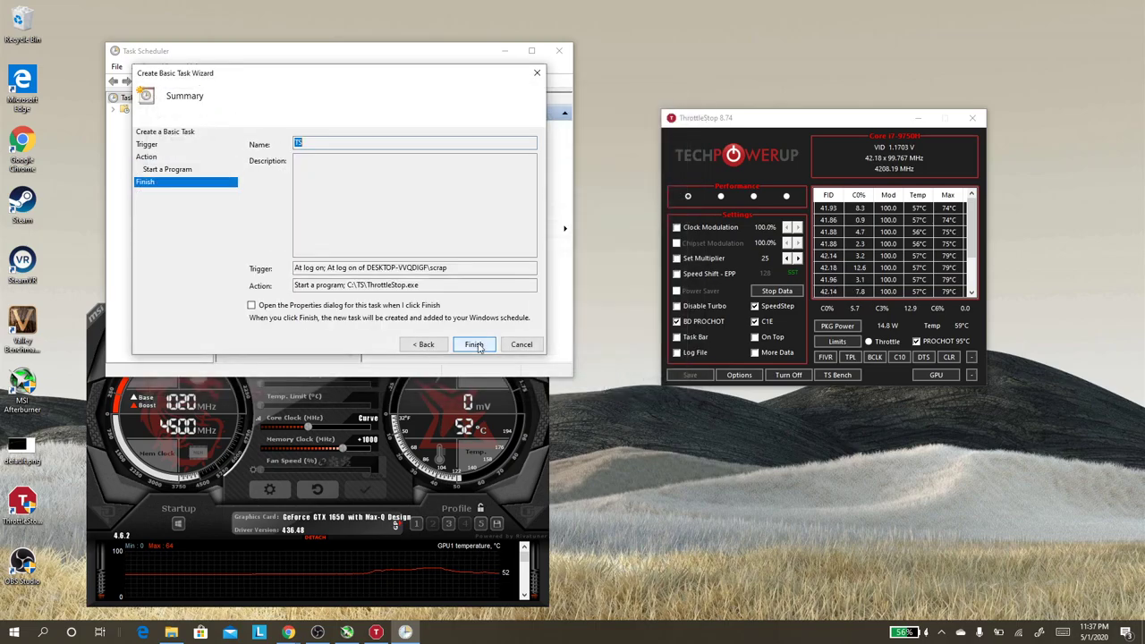
Step: Finish creating the TS task with the option to open its properties, and reposition the properties dialog
click(252, 306)
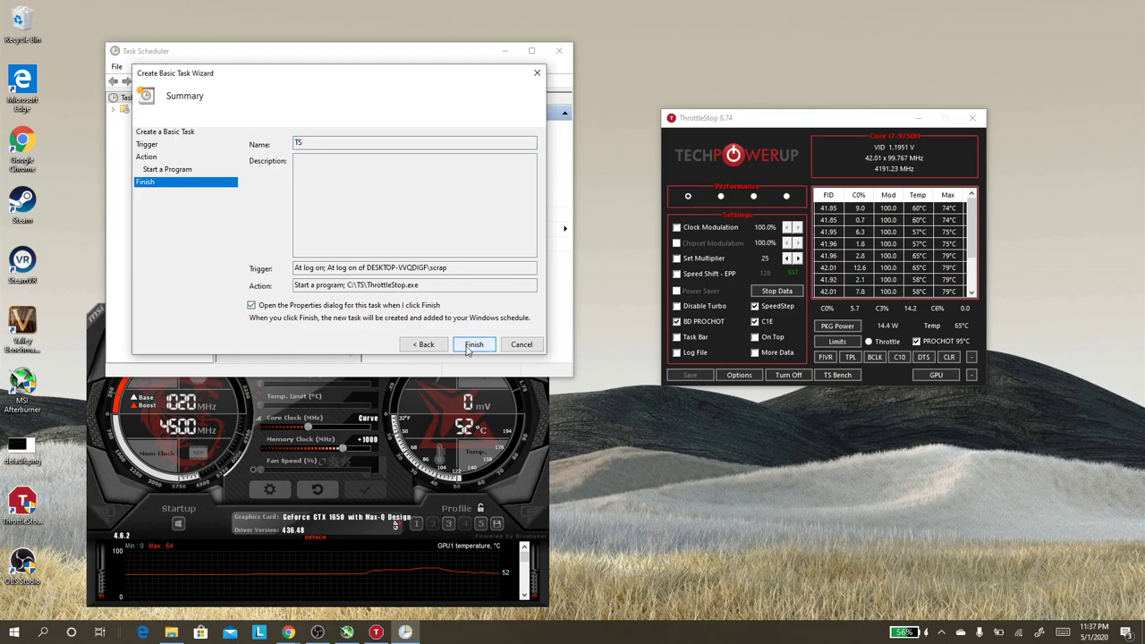
click(470, 345)
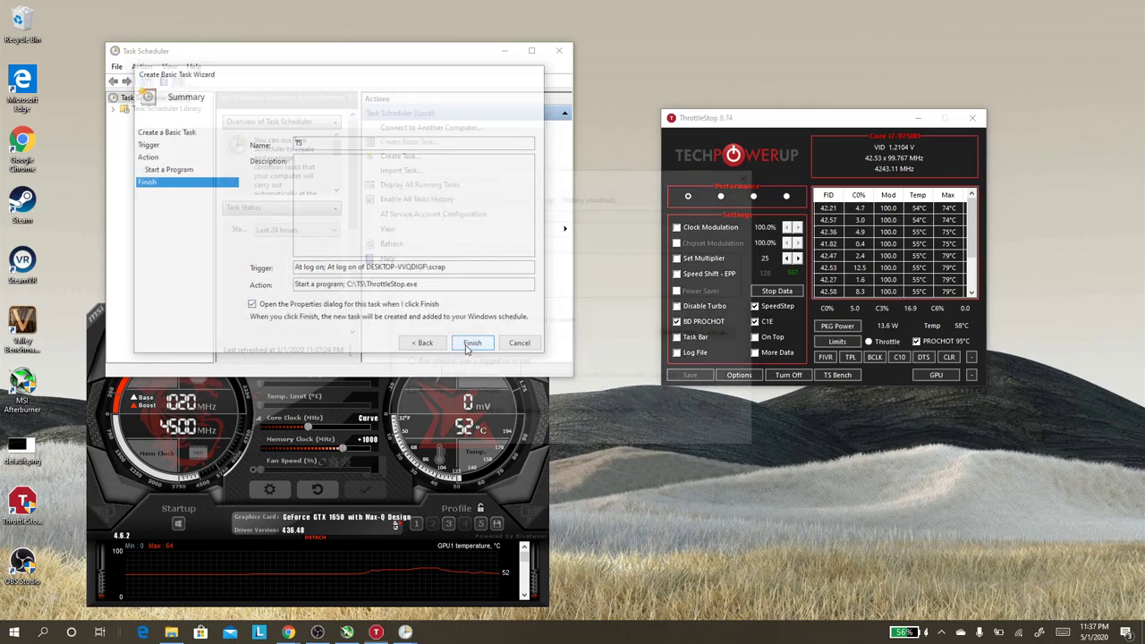
drag(554, 186, 462, 105)
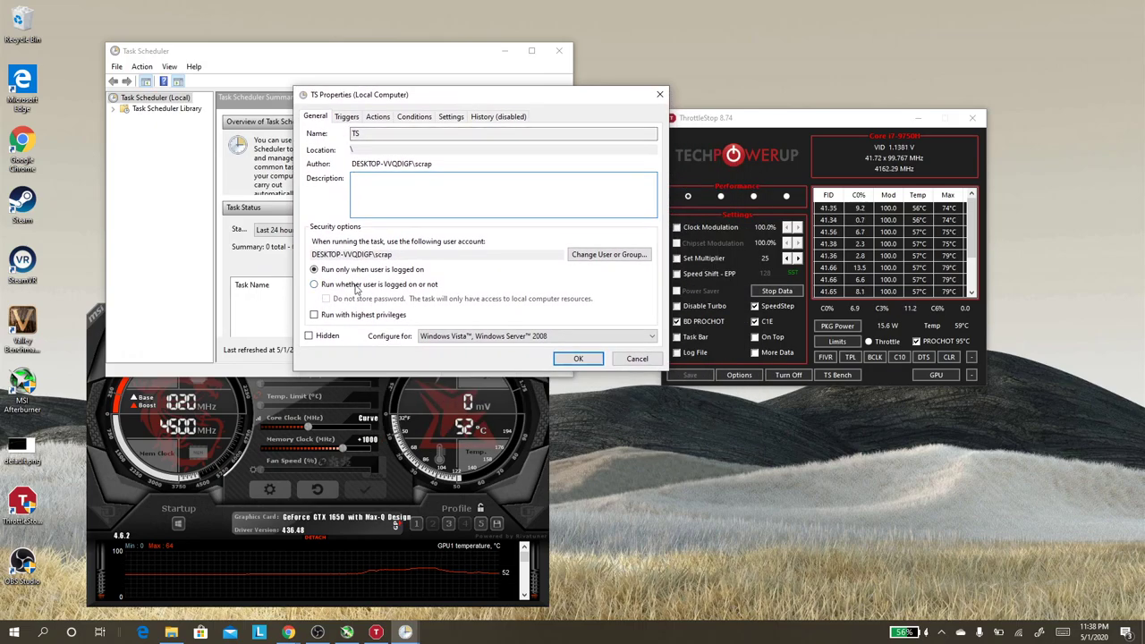
Step: Make the TS task run with highest privileges and not stop when the computer switches to battery power
click(316, 317)
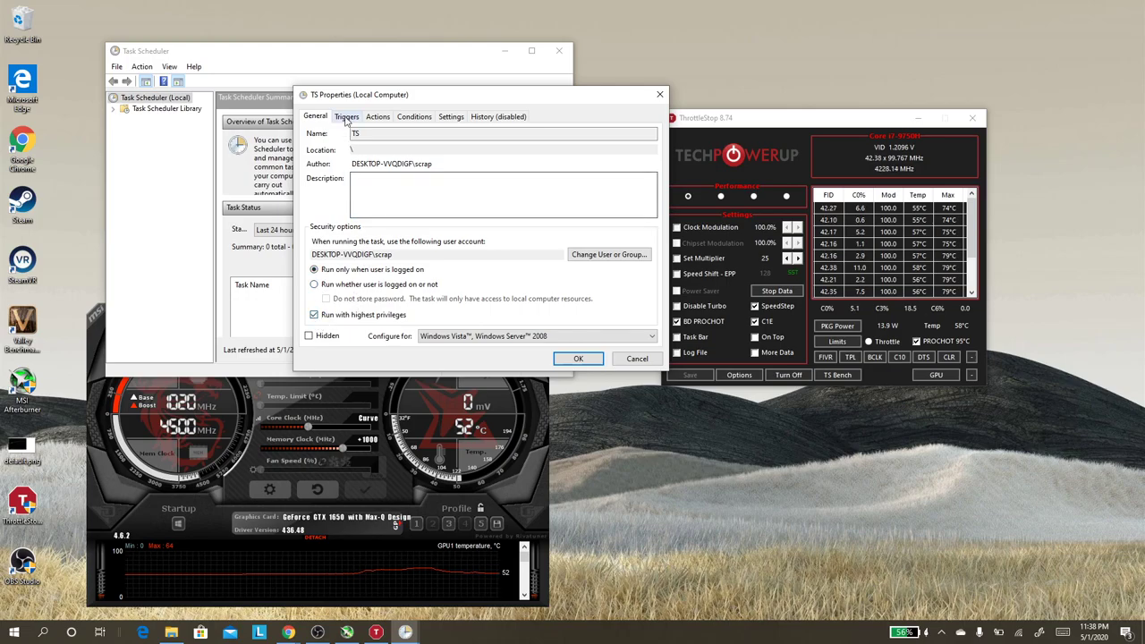
click(374, 117)
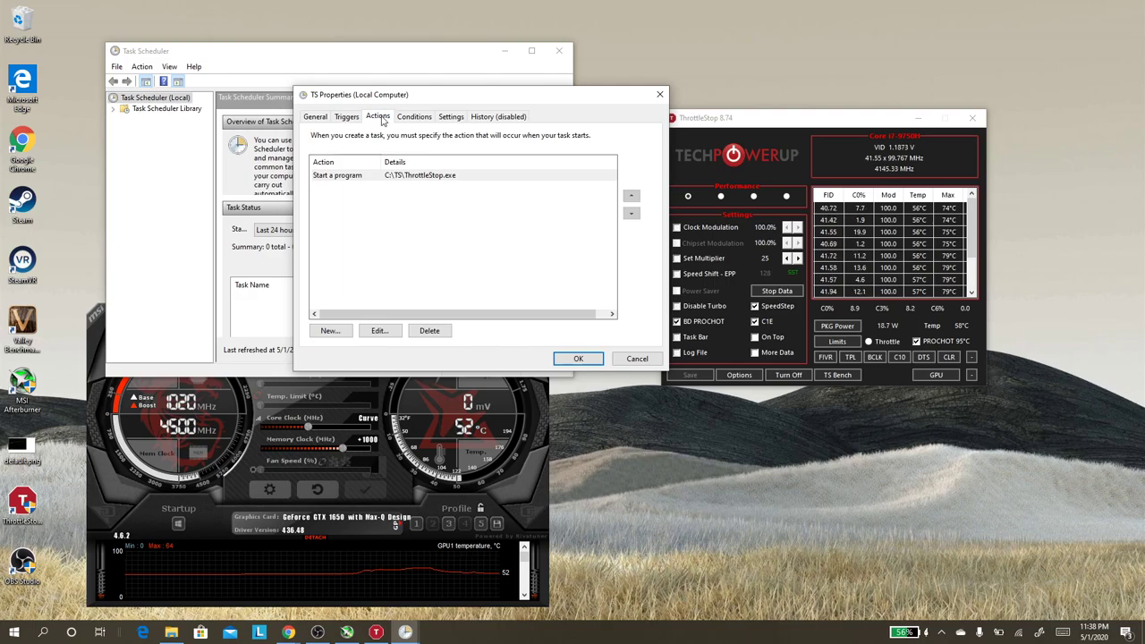
click(415, 118)
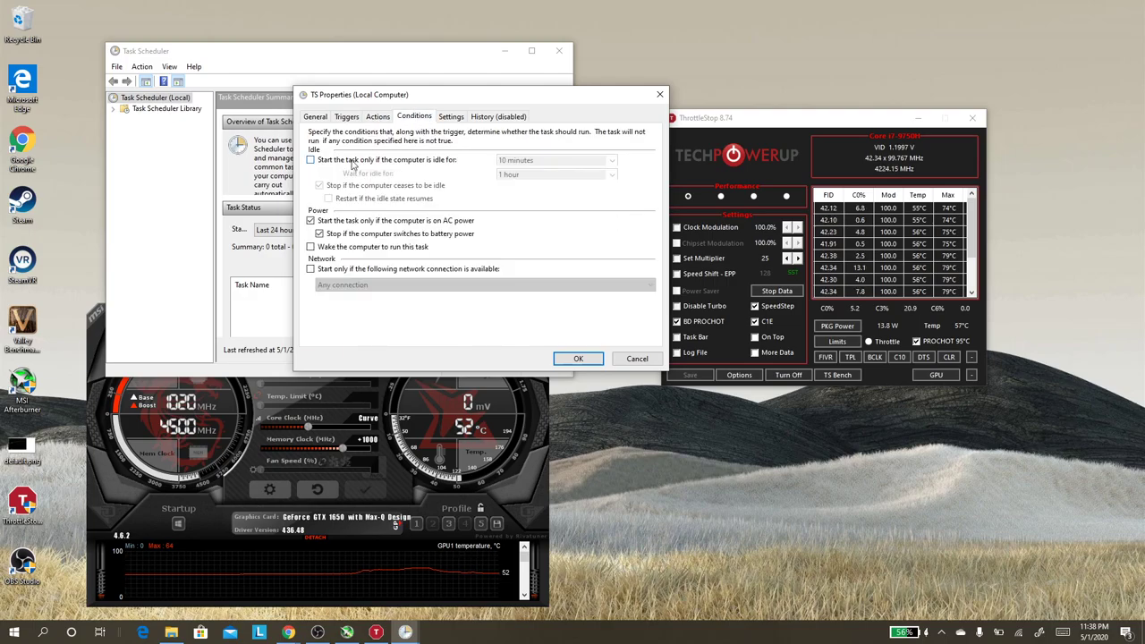
click(320, 234)
Step: Turn off stopping the TS task when it runs longer than 3 days, and save the task's properties
click(451, 116)
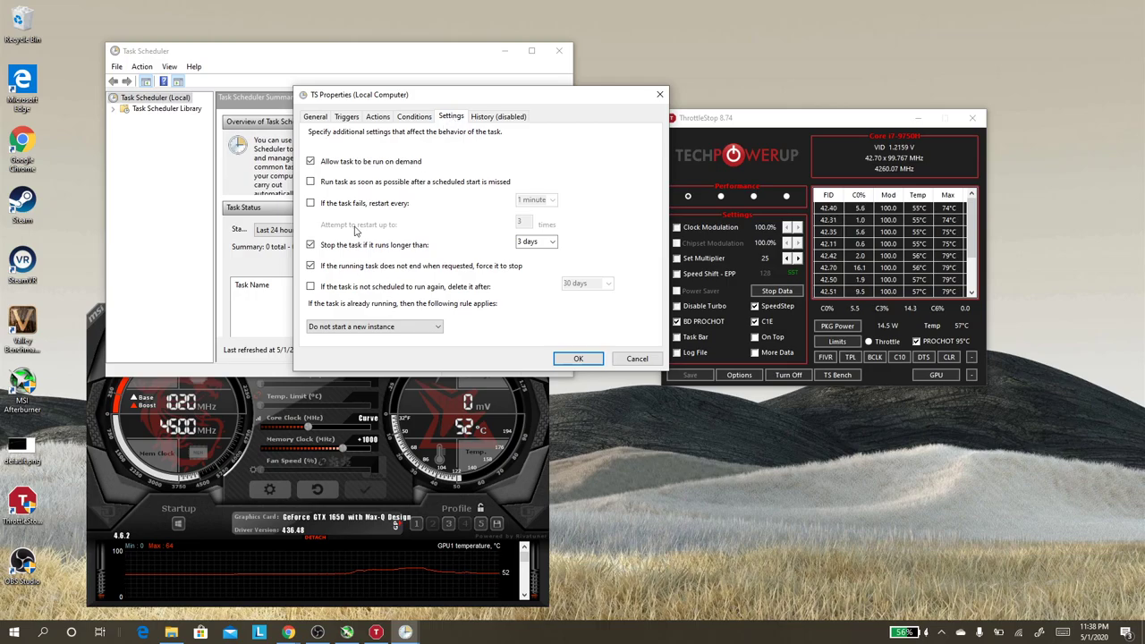
click(326, 251)
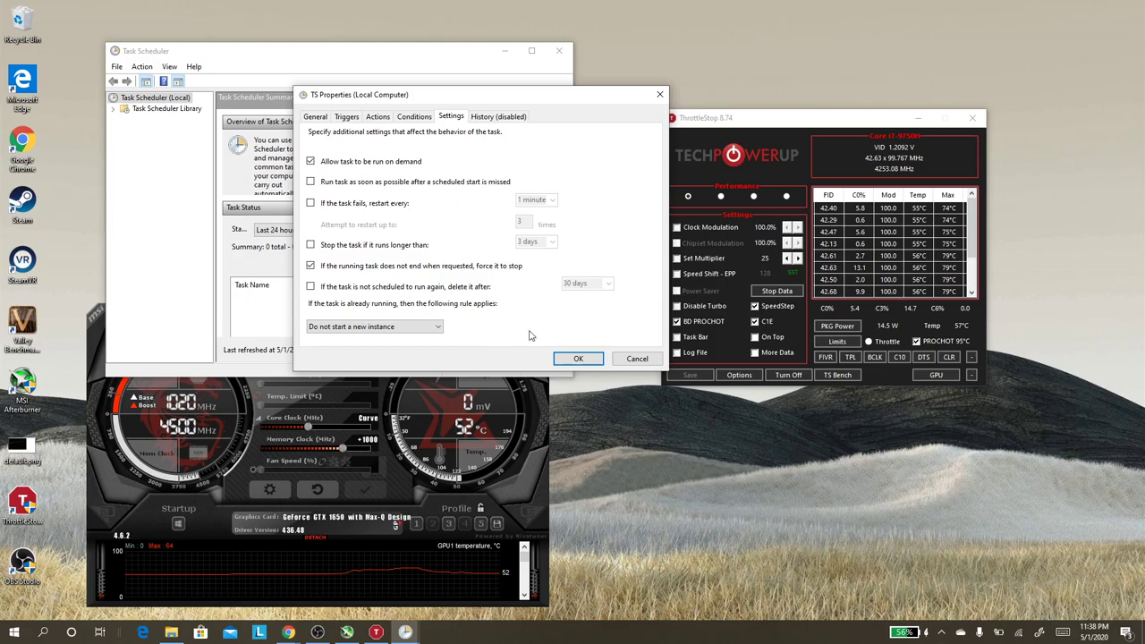
click(588, 359)
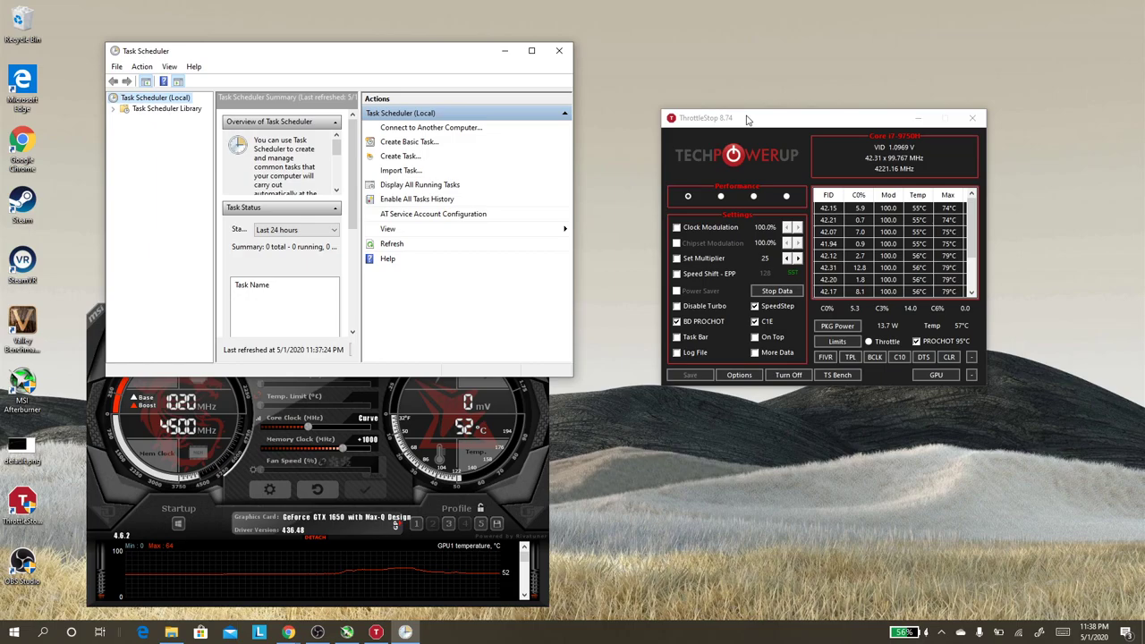
Step: Enable Start Minimized in ThrottleStop's options, check the hidden notification icons, and save the options
click(738, 375)
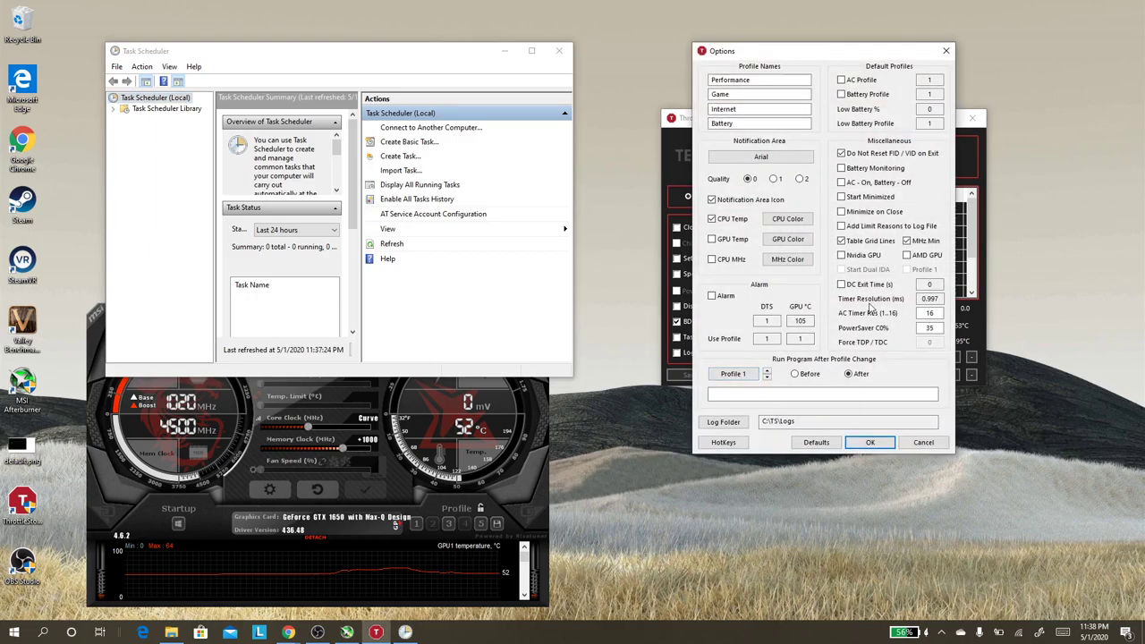
click(842, 198)
click(941, 632)
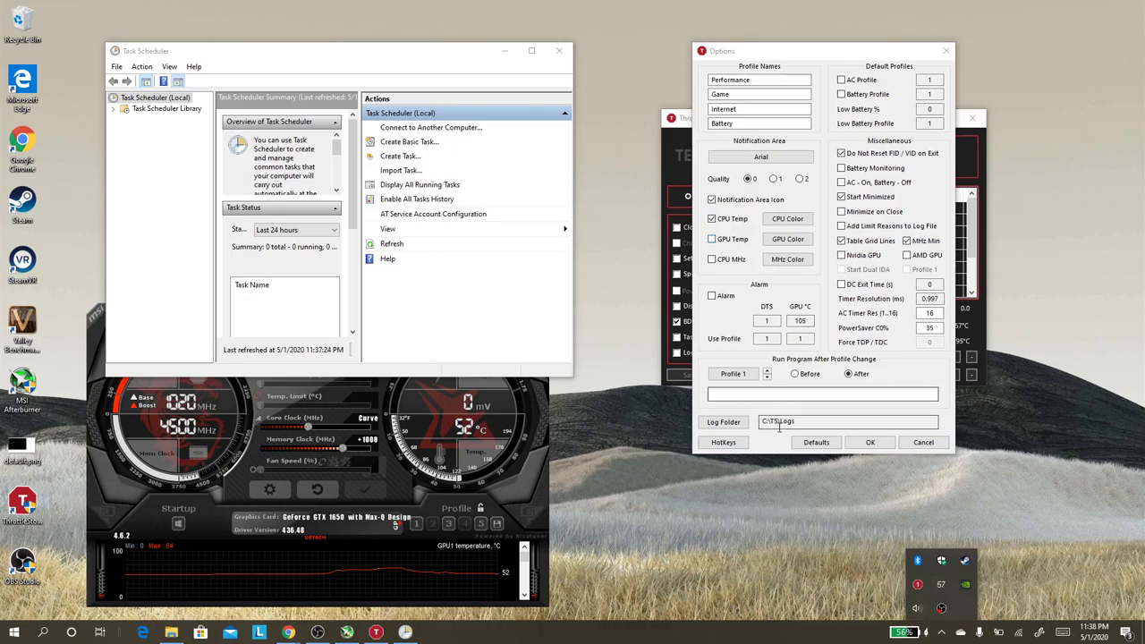
click(870, 443)
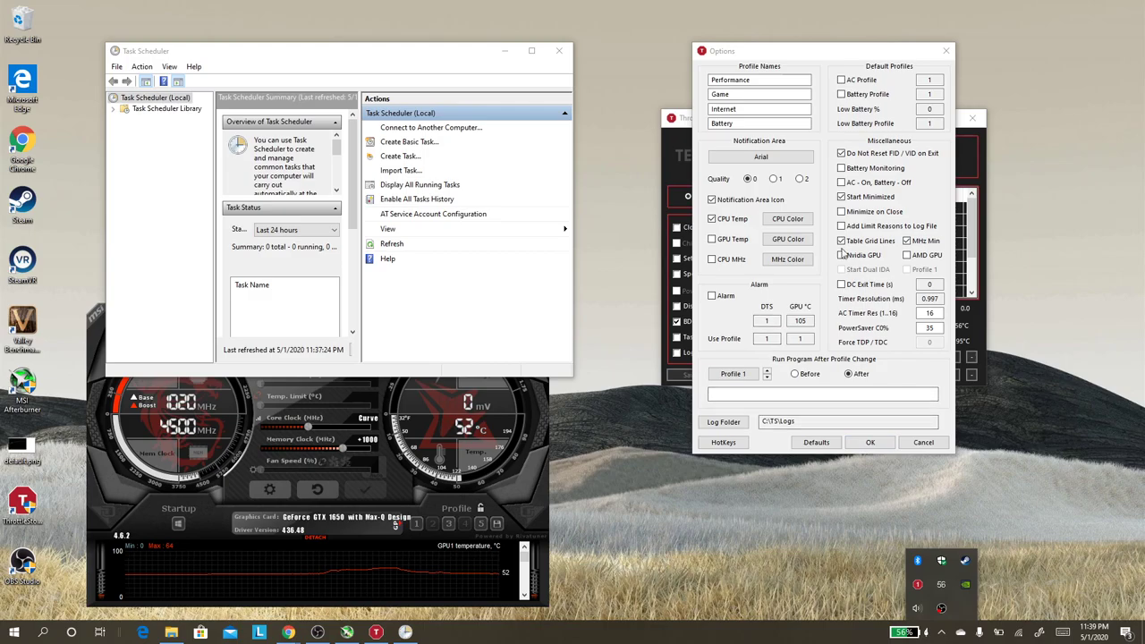
click(871, 443)
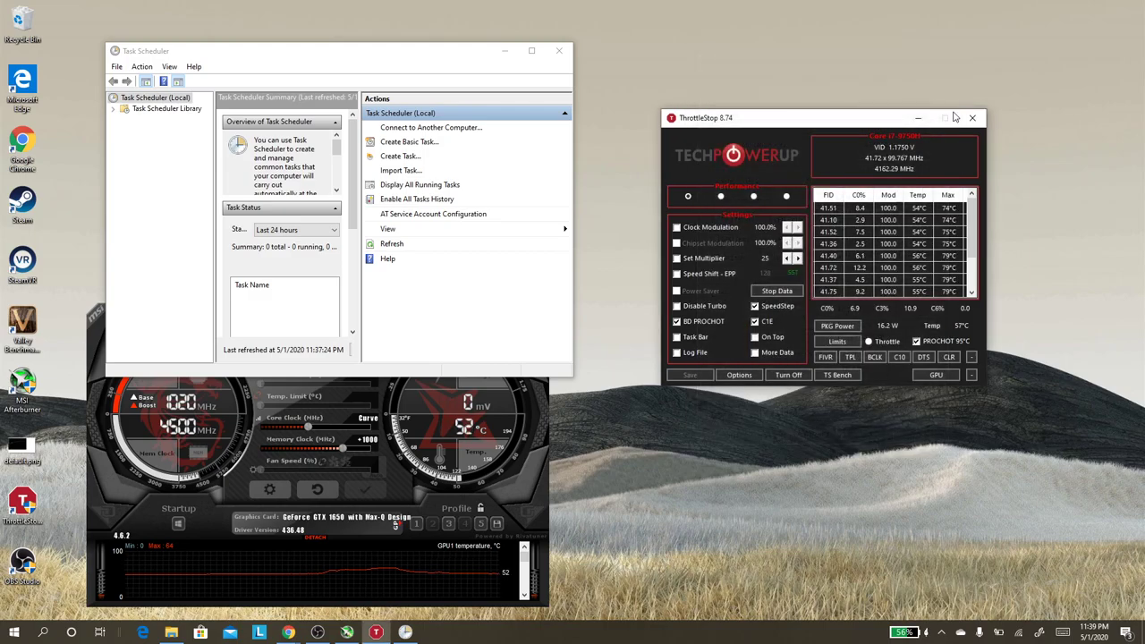
Step: Minimize the Task Scheduler and arrange the Afterburner and ThrottleStop windows side by side in the upper desktop area
click(503, 52)
drag(795, 120, 953, 14)
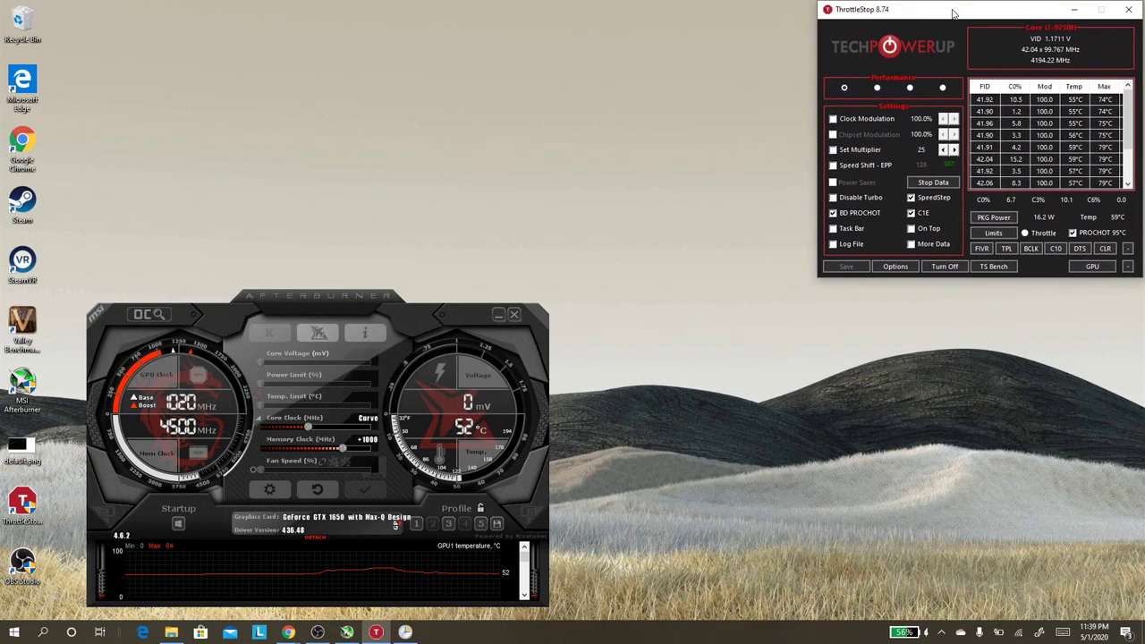
drag(350, 304, 358, 22)
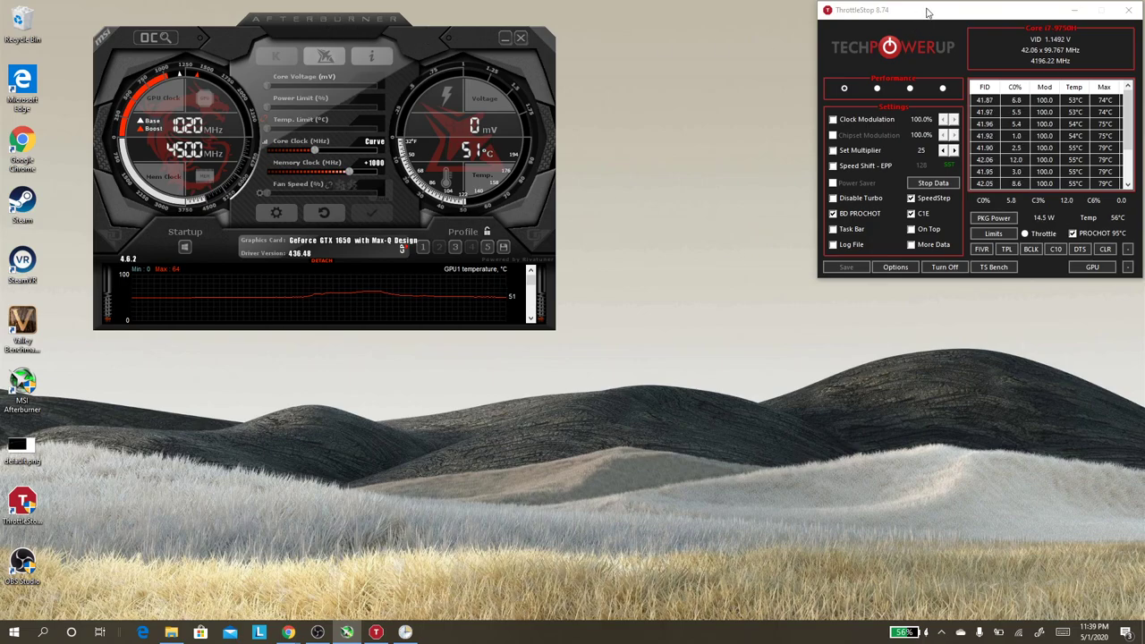
drag(928, 13, 856, 56)
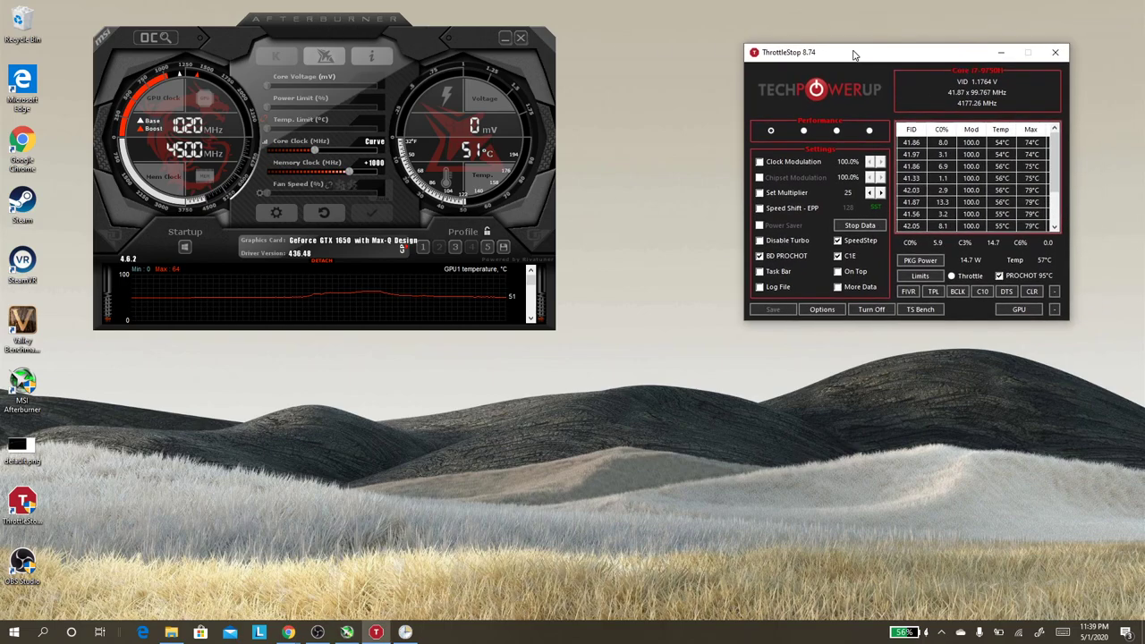
Step: Set ThrottleStop's Turbo Boost Long Power Max to 15 and Short Power Max to 20, and accept the limits
click(934, 296)
double_click(999, 62)
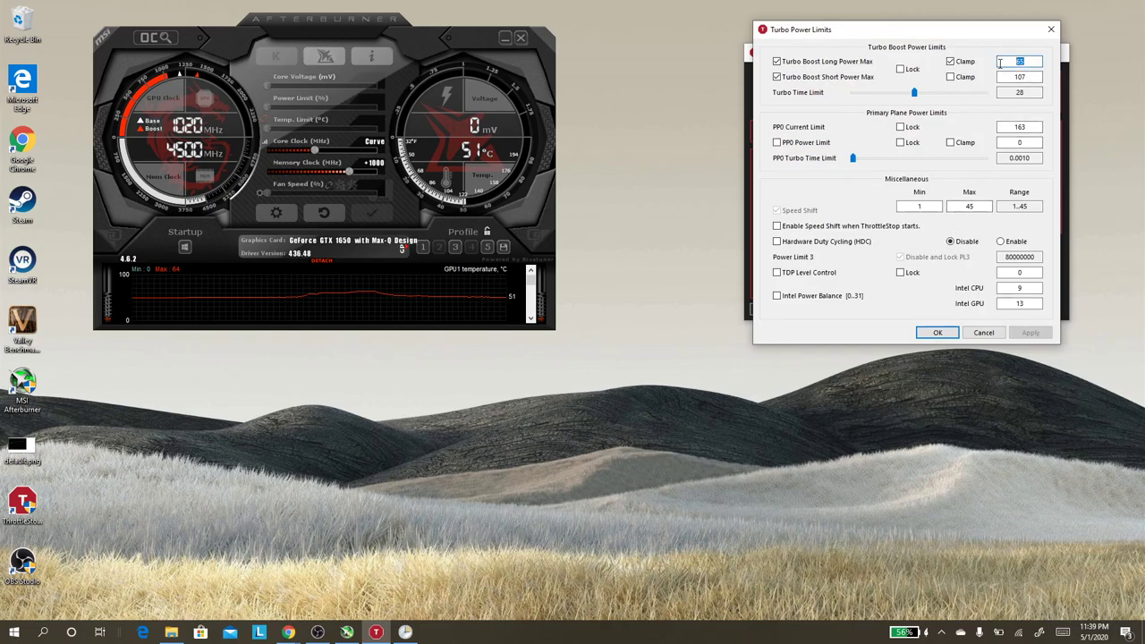
text(15)
double_click(1002, 78)
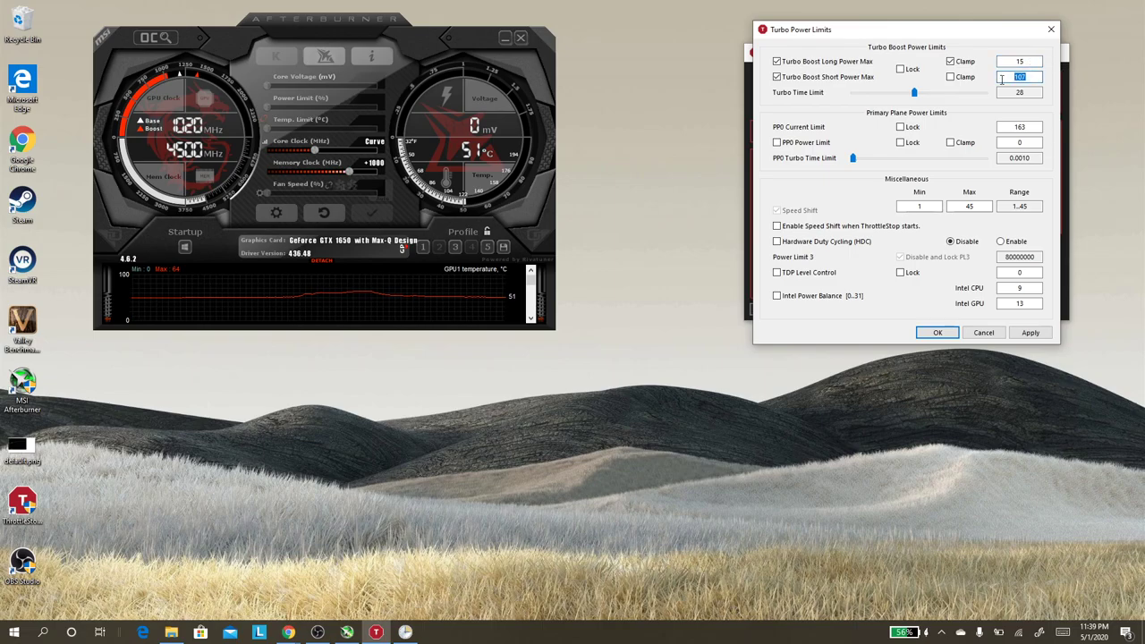
text(20)
click(938, 332)
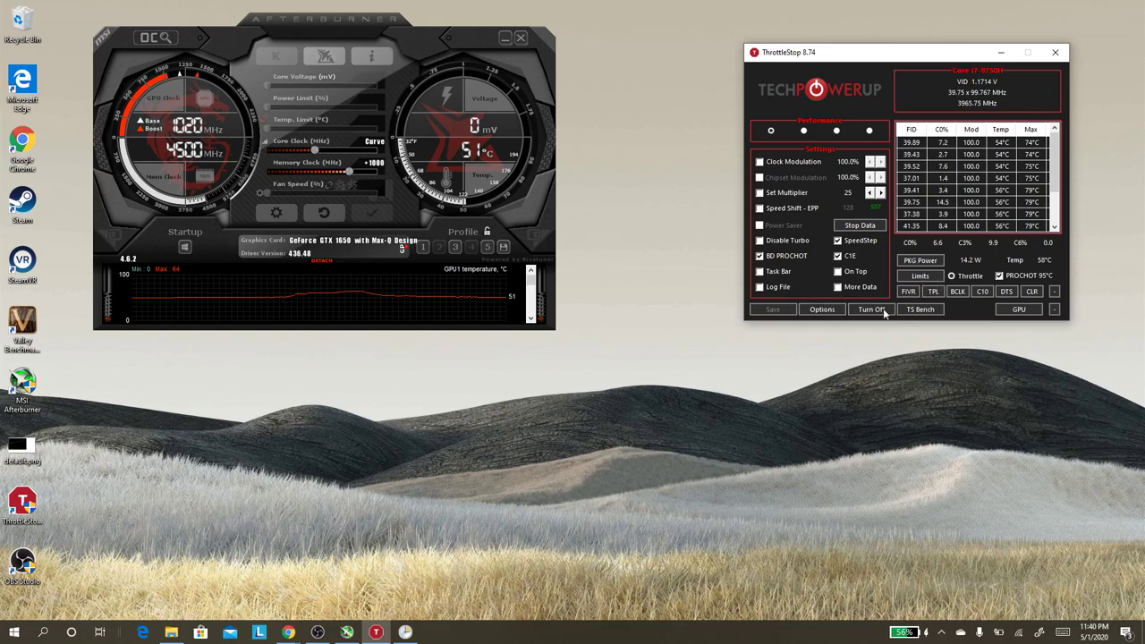
Step: Run the TS Bench with 12 threads and the 64M size, and close the benchmark
click(915, 312)
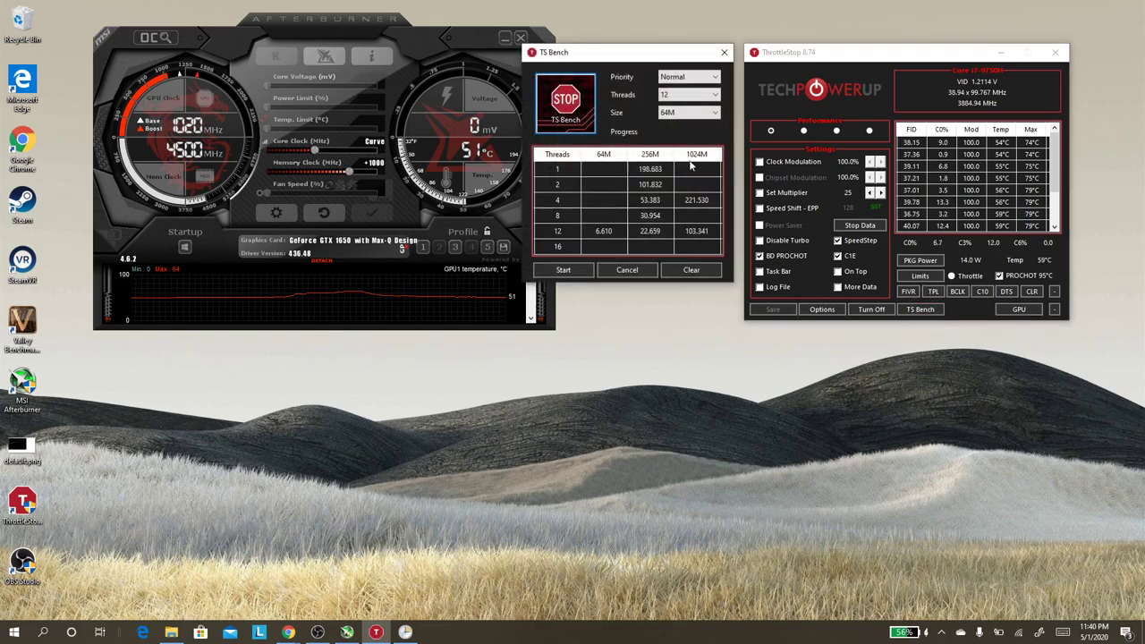
click(577, 271)
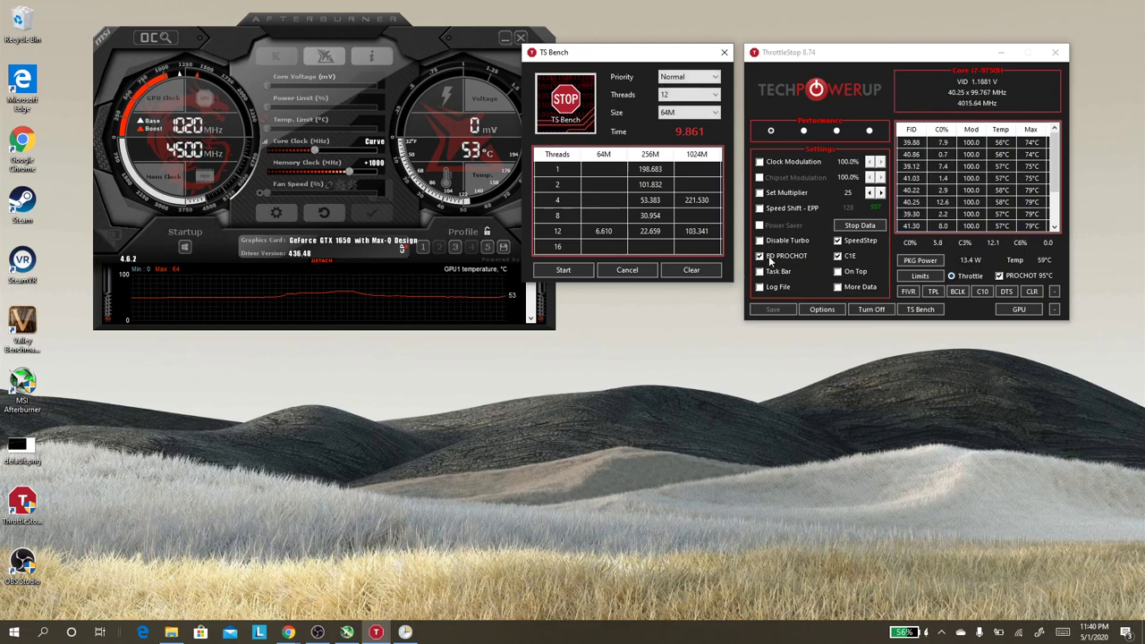
click(724, 52)
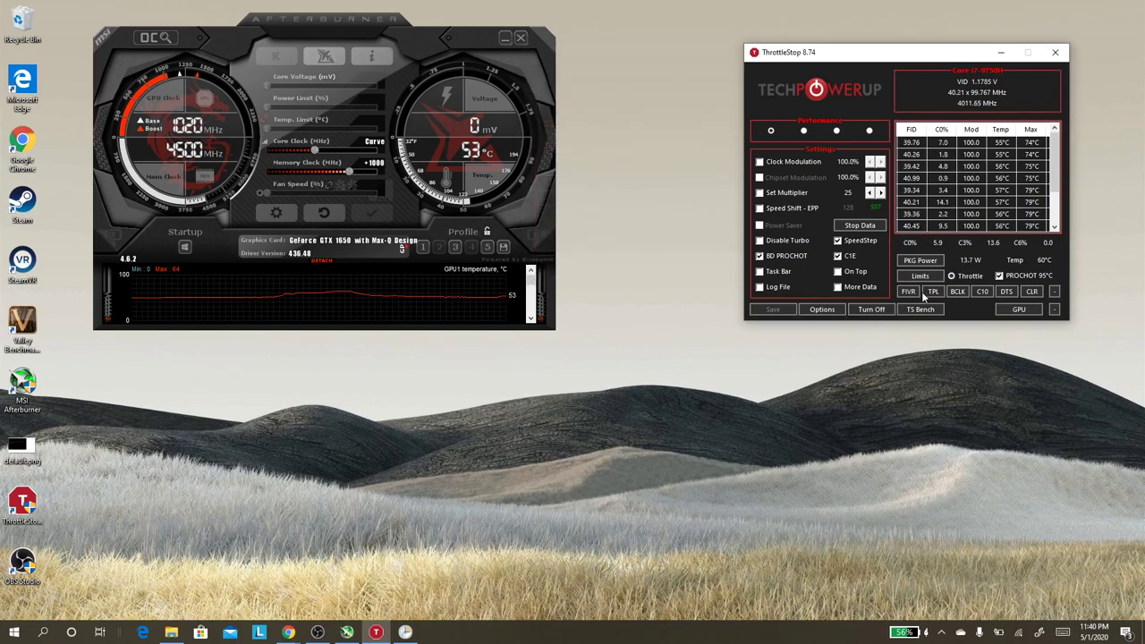
Step: Review the long and short turbo power limits with the dialog moved clear of ThrottleStop's readings, and close it
click(920, 276)
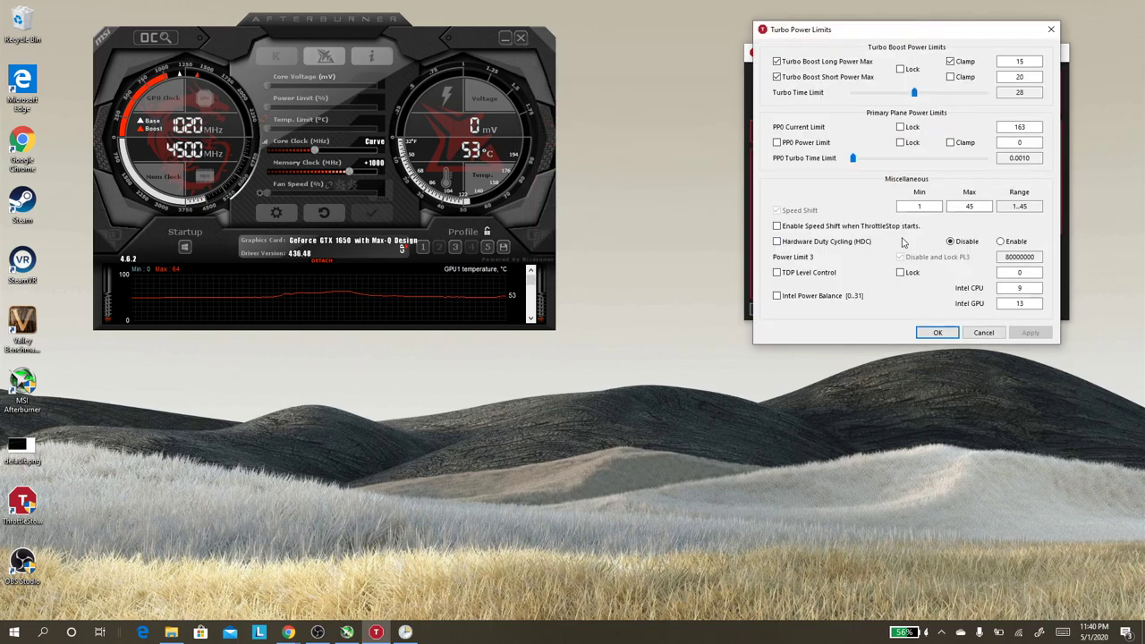
click(934, 332)
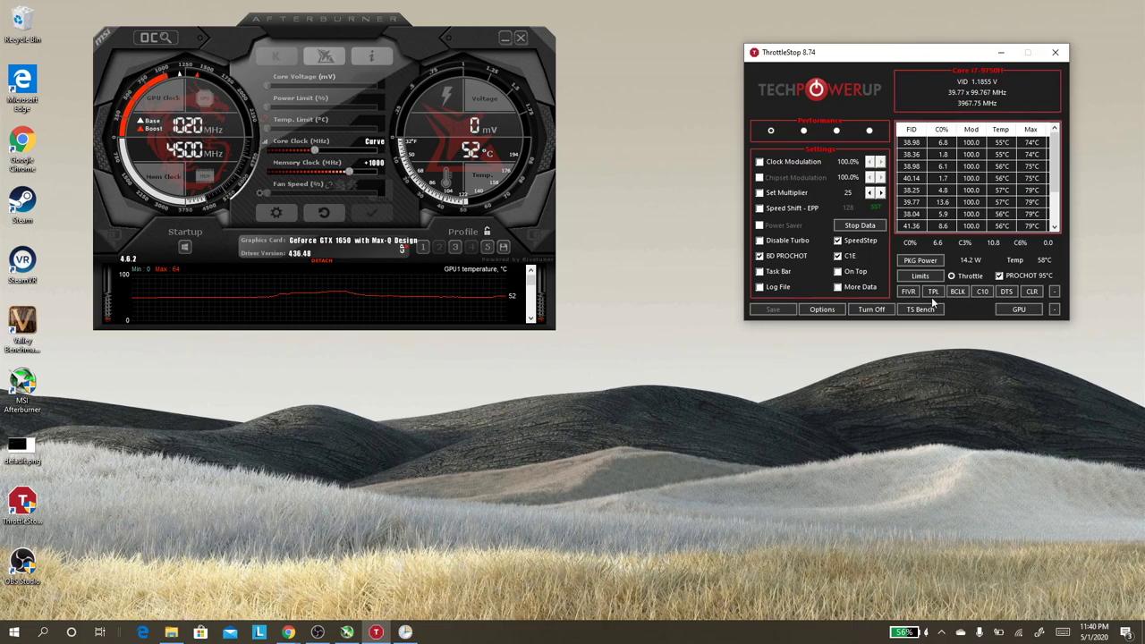
click(933, 292)
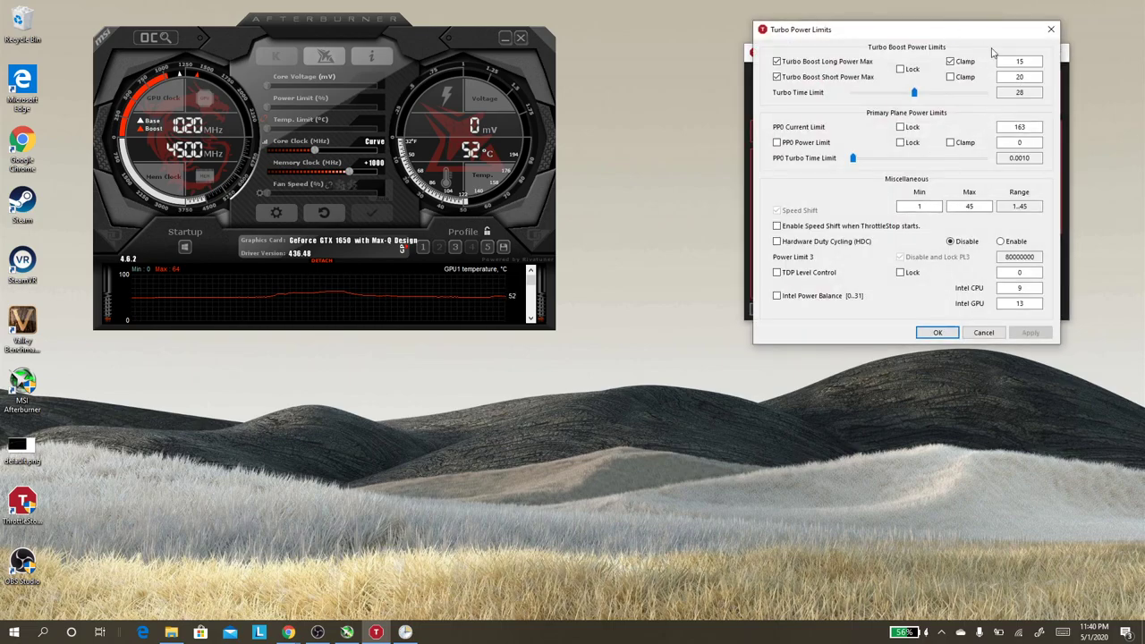
click(1025, 60)
click(1031, 79)
drag(946, 27, 928, 156)
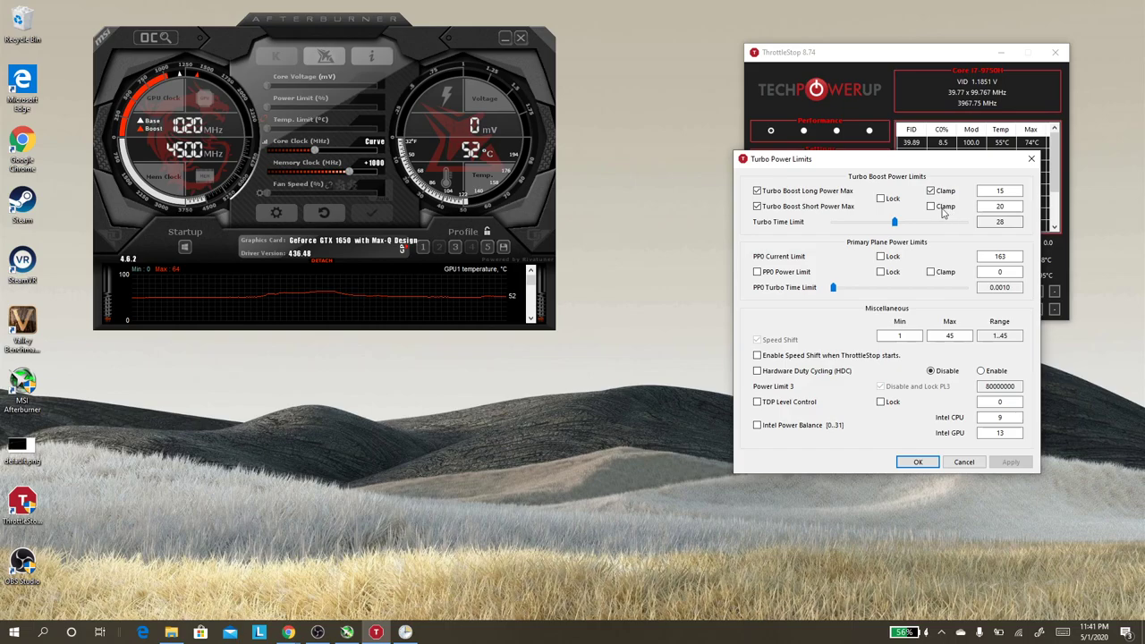
drag(870, 167, 724, 201)
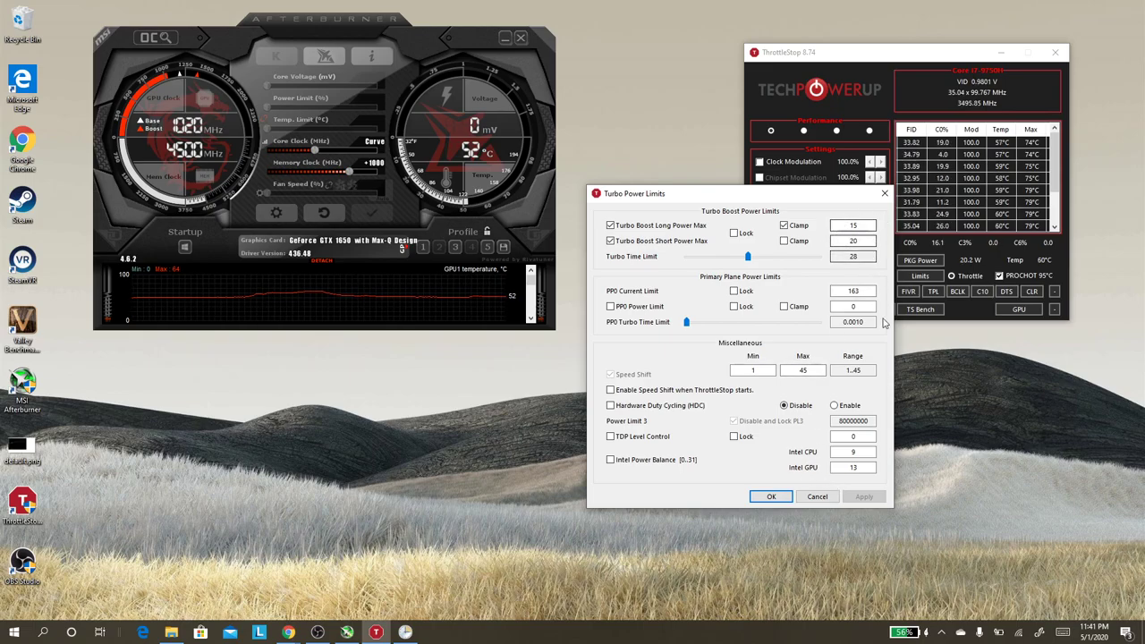
double_click(859, 228)
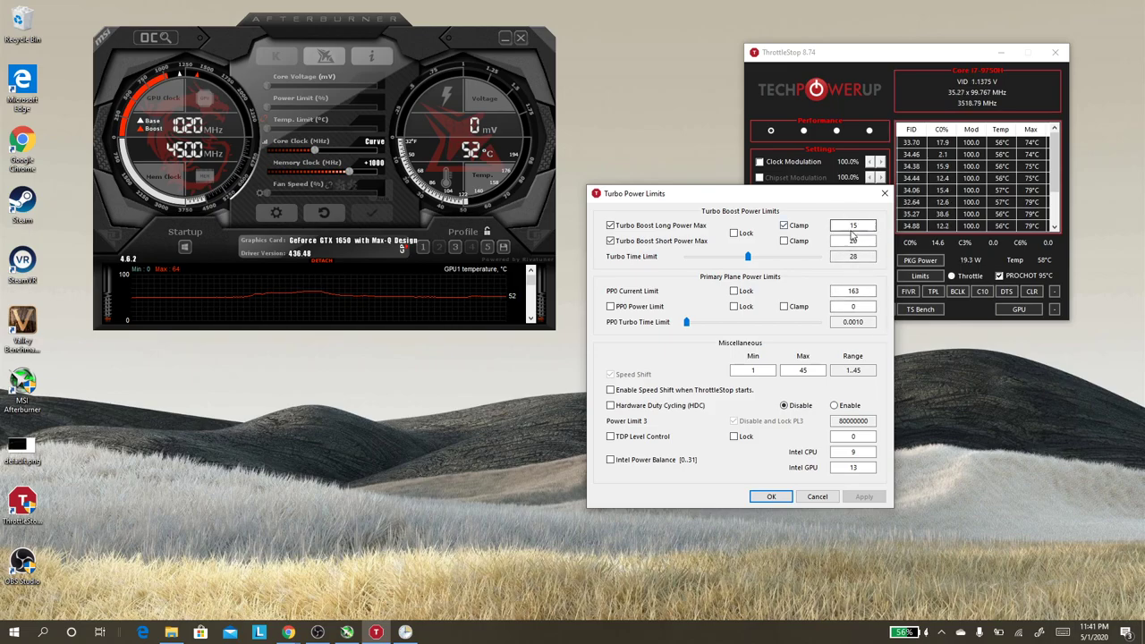
click(862, 228)
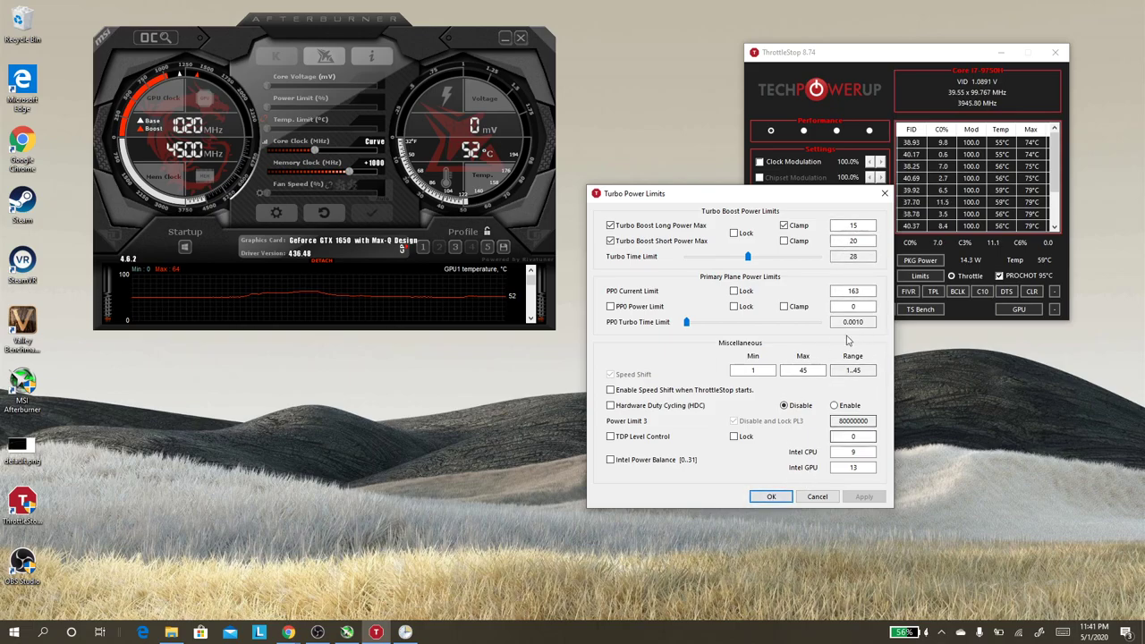
click(771, 496)
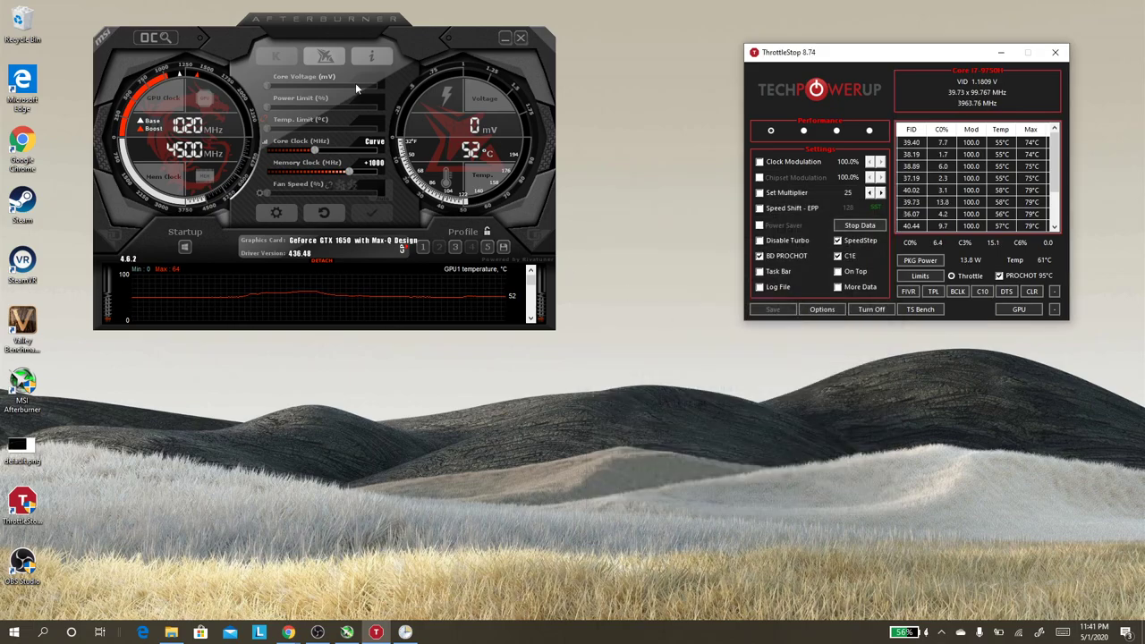
drag(424, 37, 463, 151)
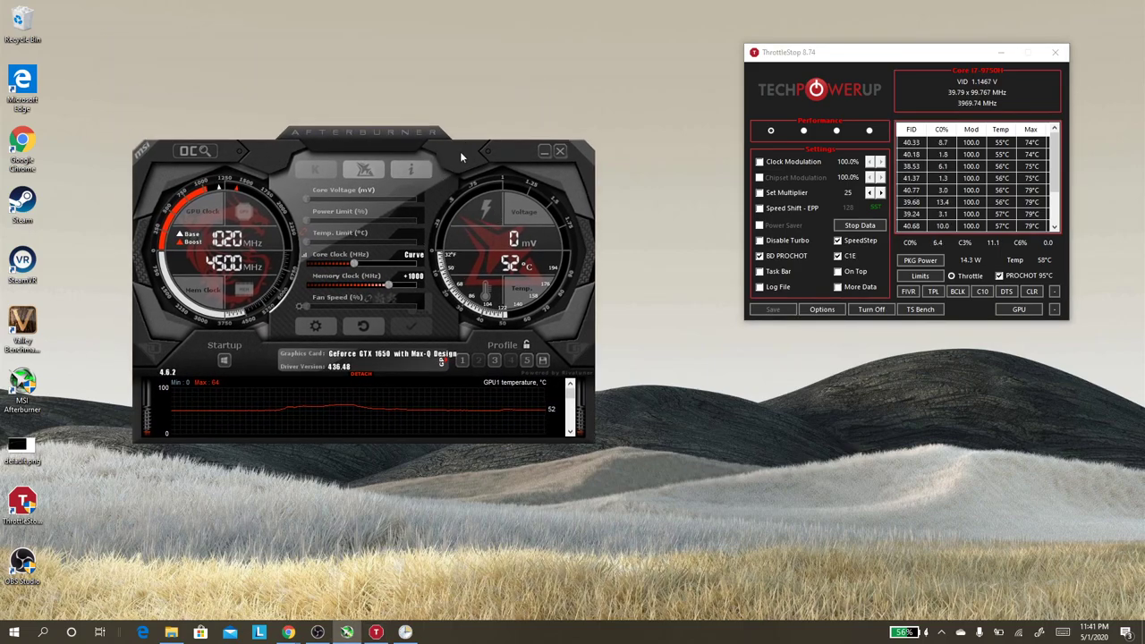
drag(460, 153, 468, 131)
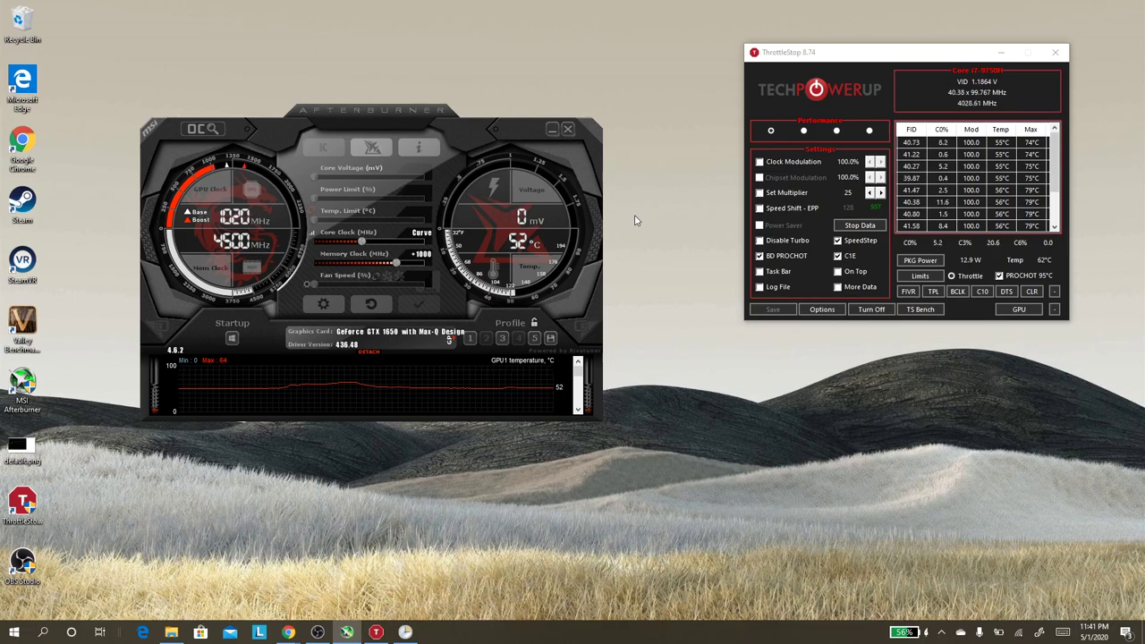
drag(494, 134, 501, 97)
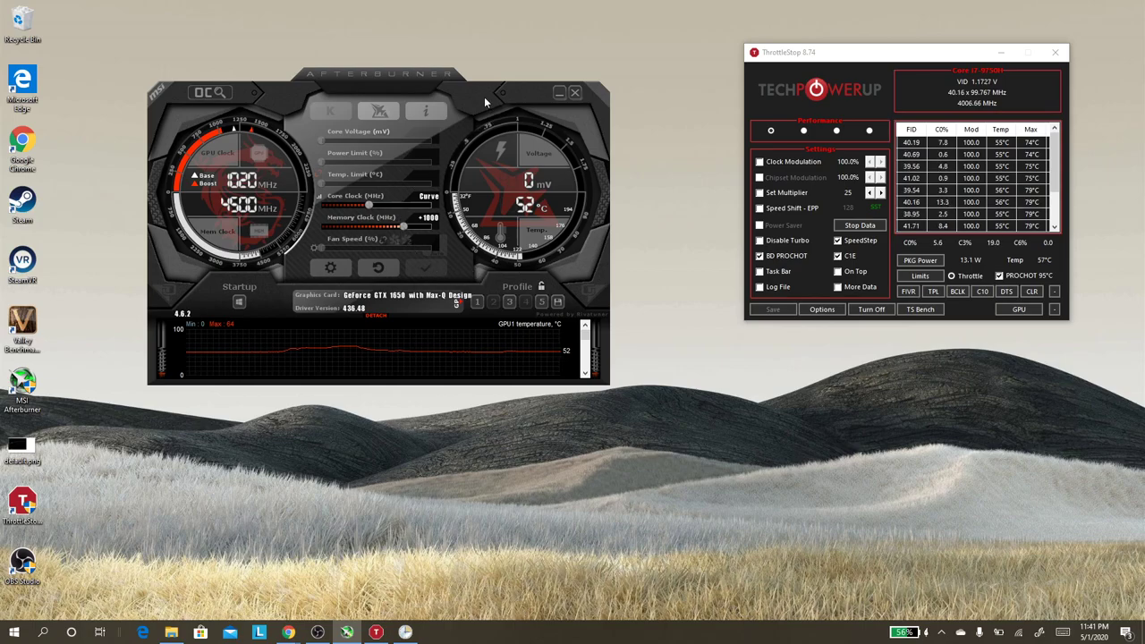
drag(484, 96, 491, 78)
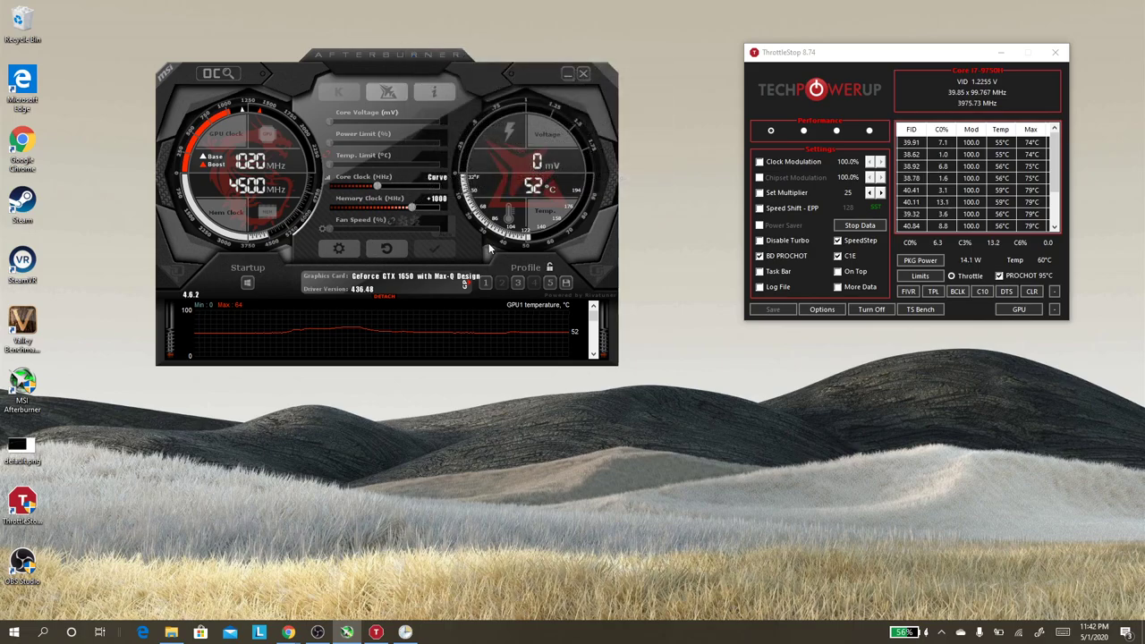
Step: Examine the GPU's voltage/frequency curve at its 700 mV point in Afterburner's curve editor, and close the editor
click(438, 179)
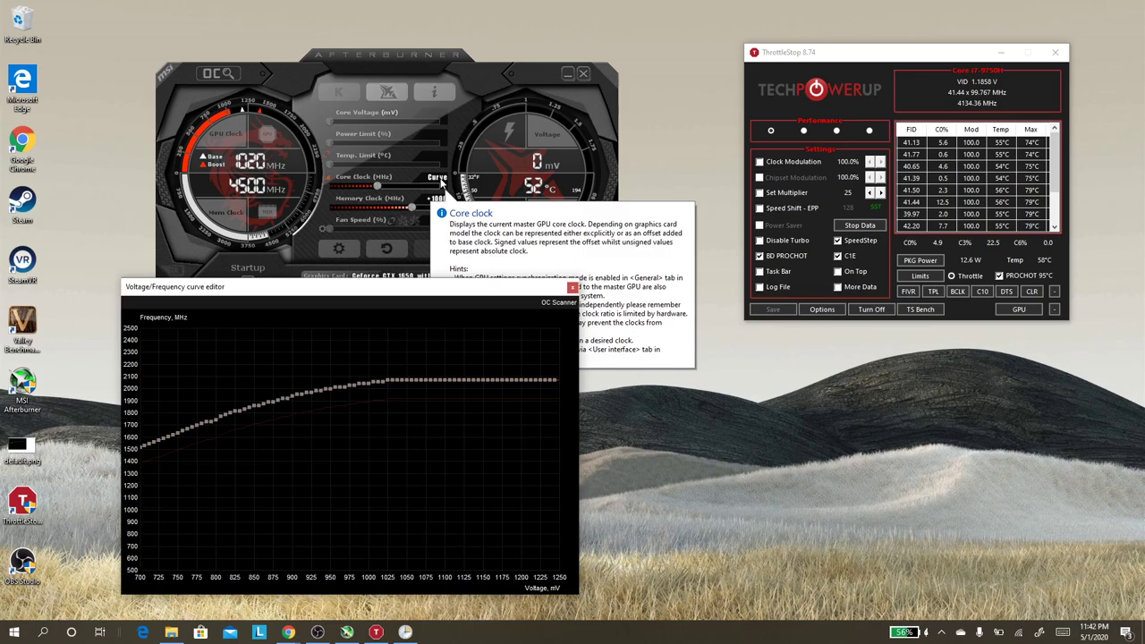
drag(340, 289, 481, 288)
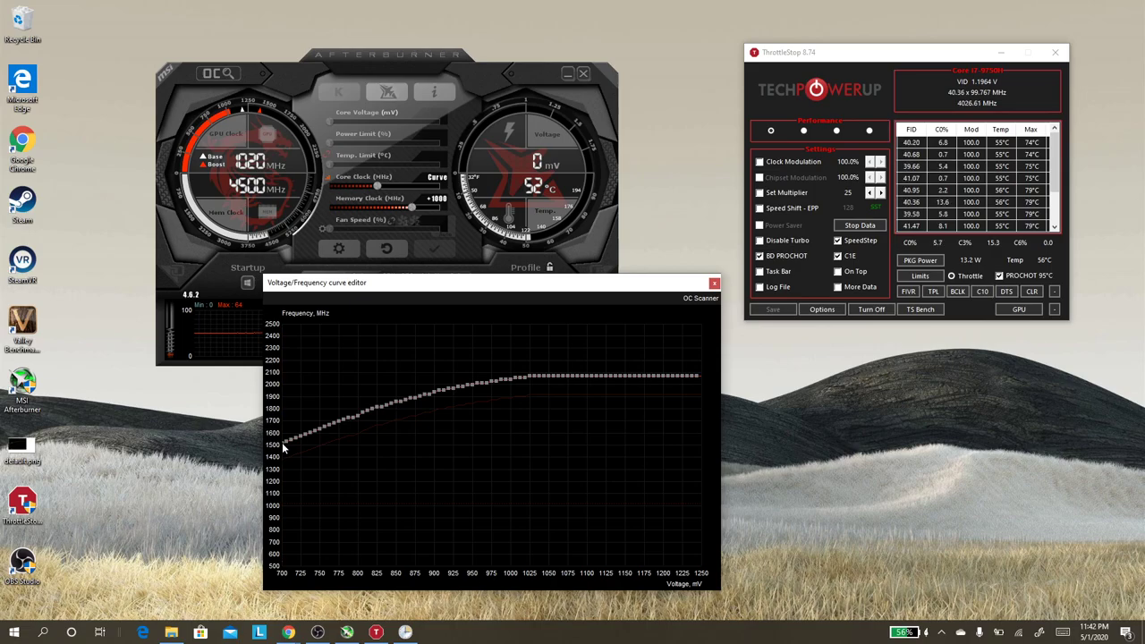
mouse_move(284, 448)
click(284, 448)
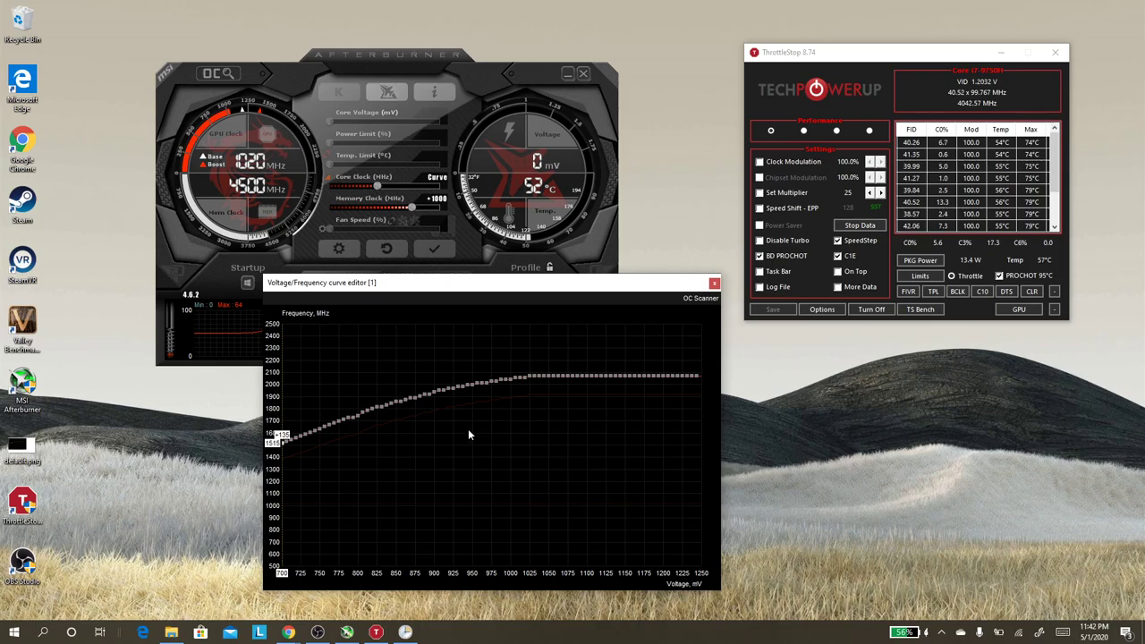
click(715, 283)
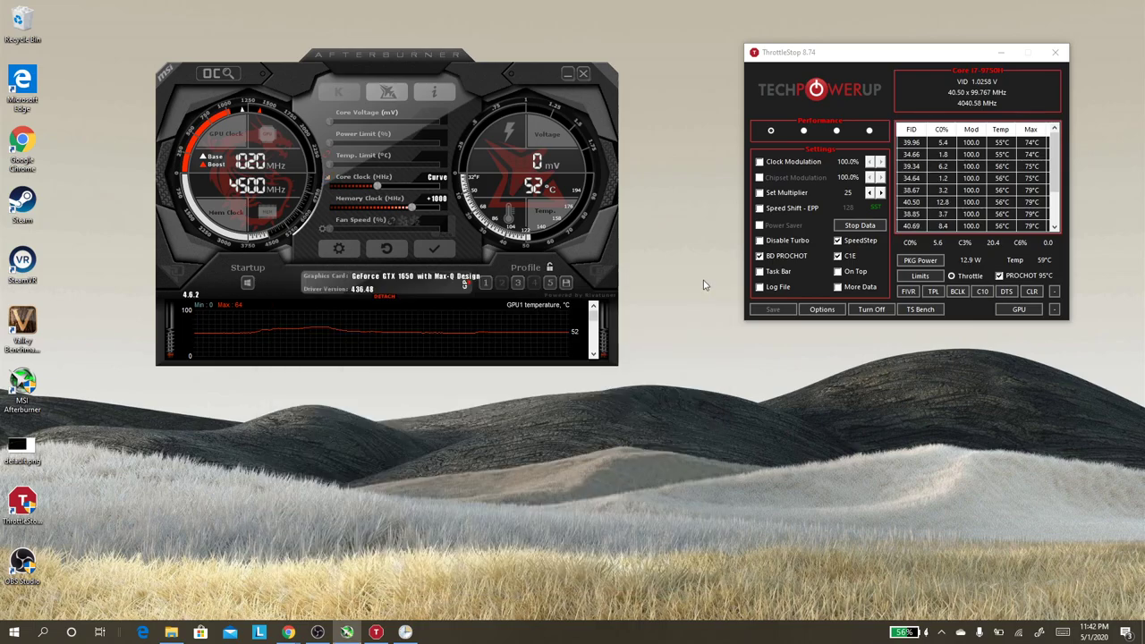
Step: Apply the pending GPU clock settings in Afterburner and load profile 1
click(445, 250)
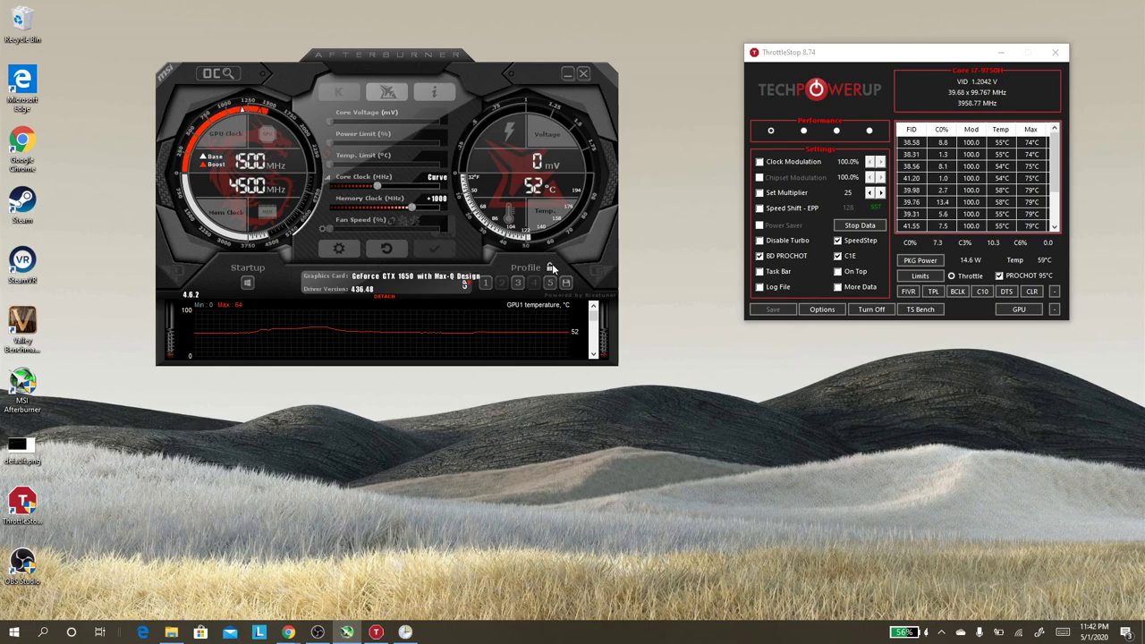
click(486, 283)
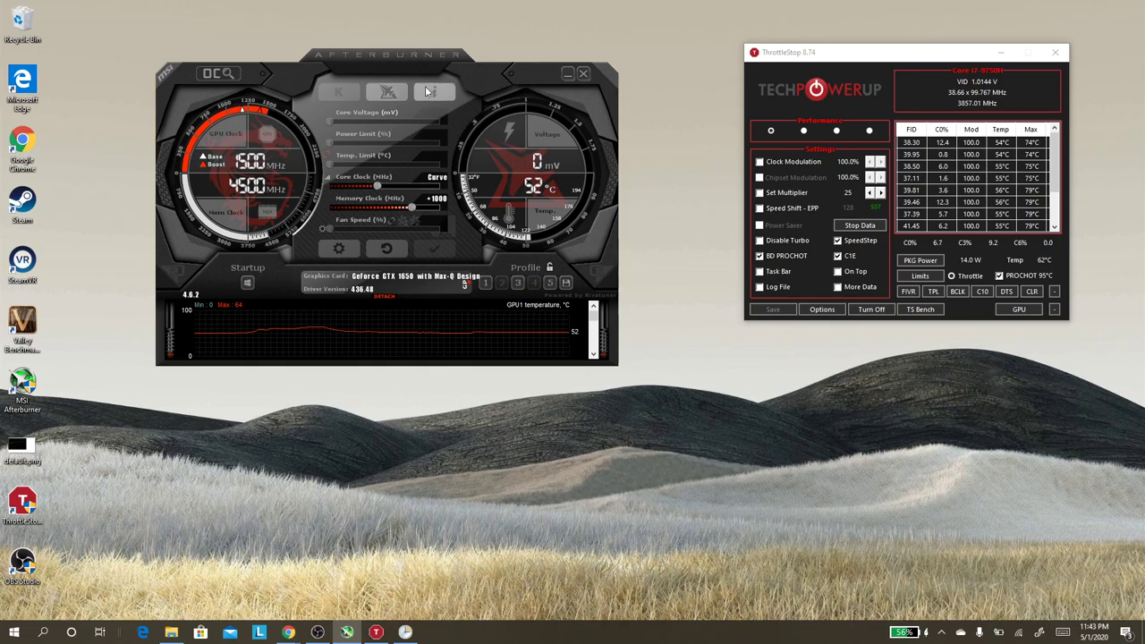
drag(428, 61, 454, 74)
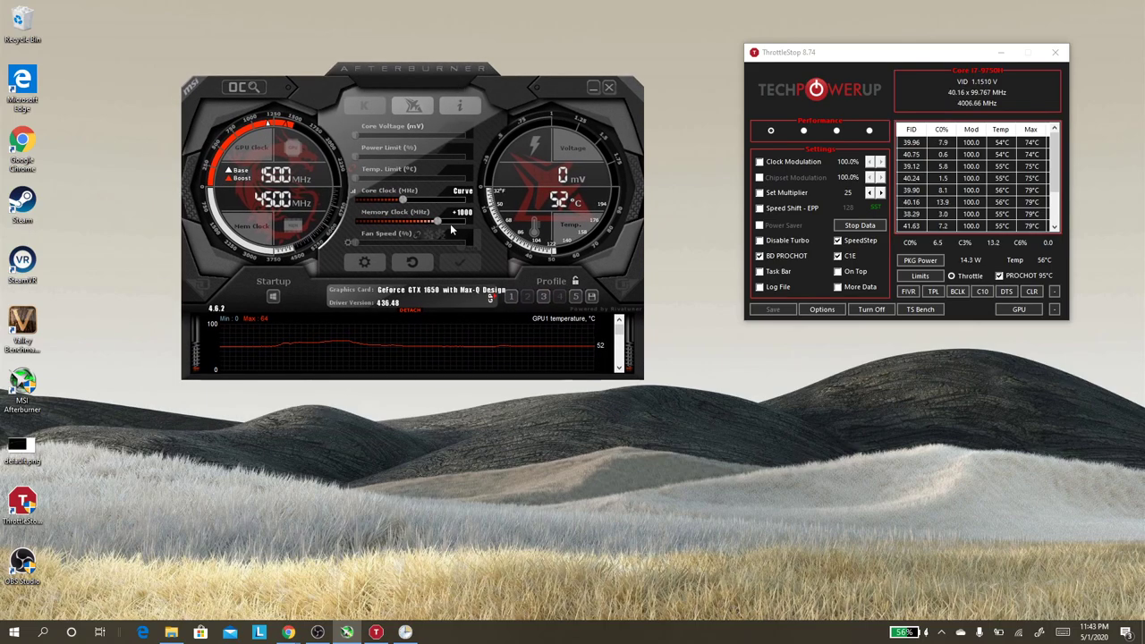
Step: Lock the GPU's voltage/frequency curve at its 993 mV point, and move the lock to the 700 mV point
key(ctrl+f)
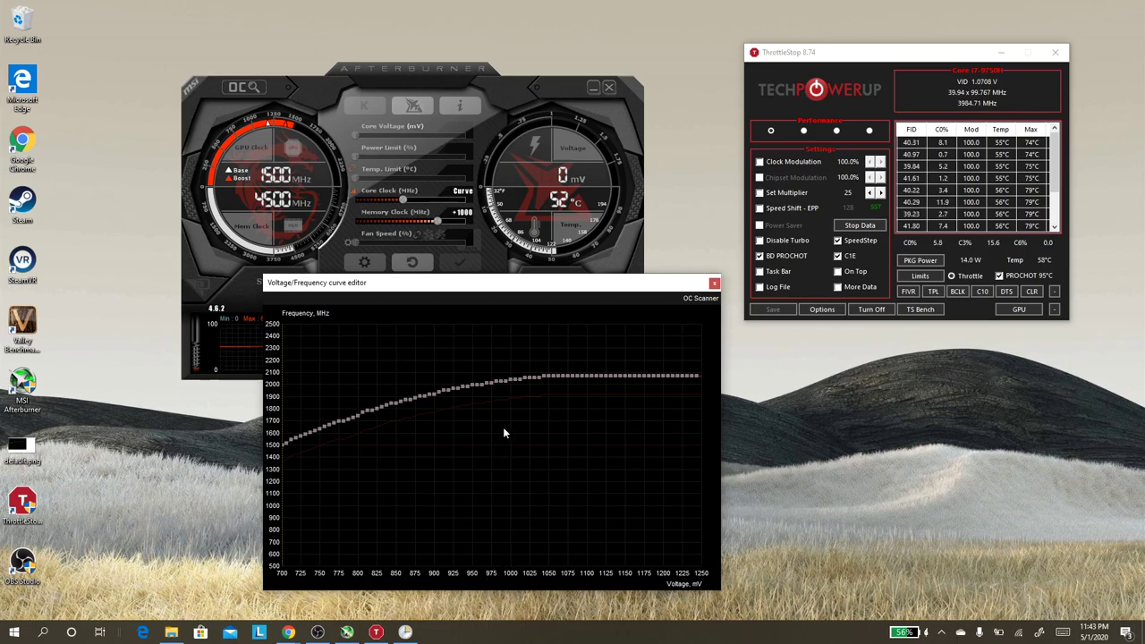
click(505, 380)
key(l)
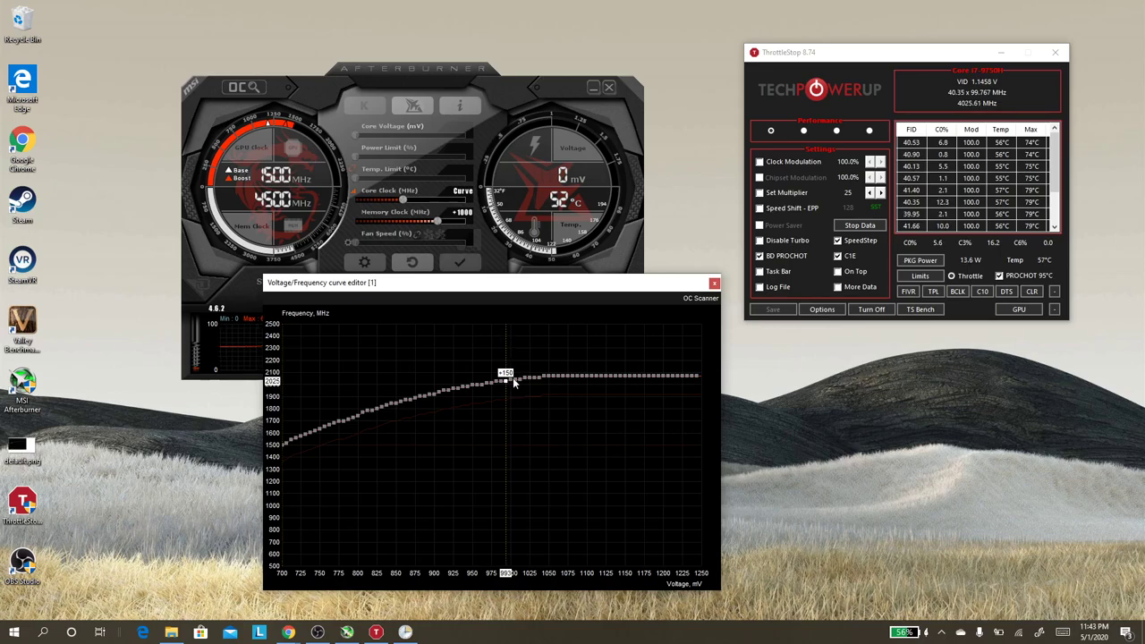
click(284, 445)
key(l)
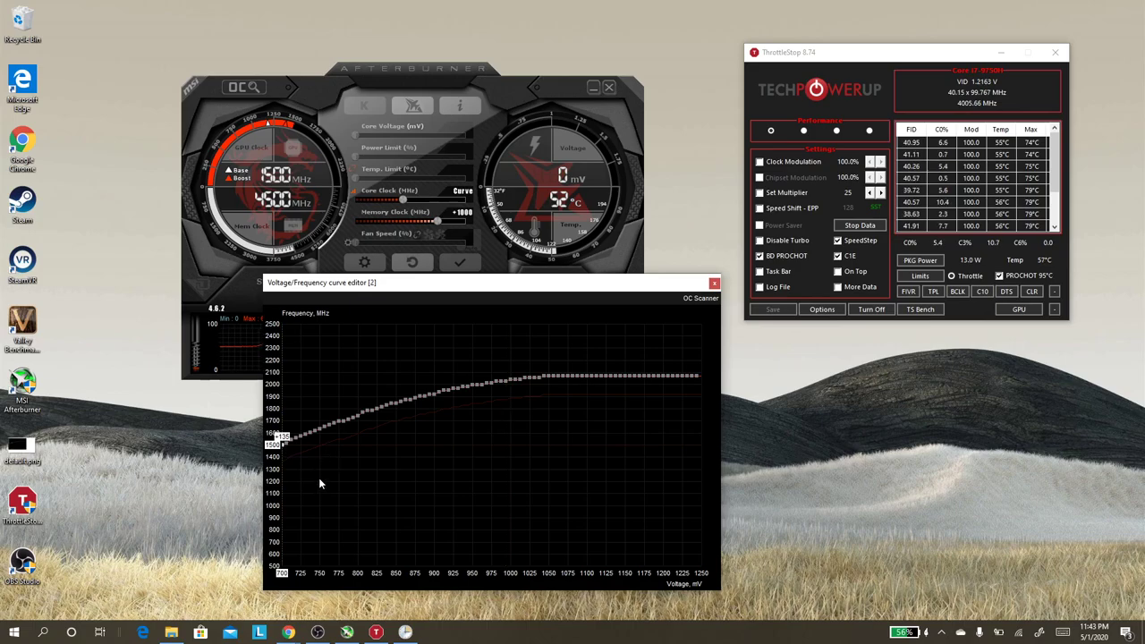
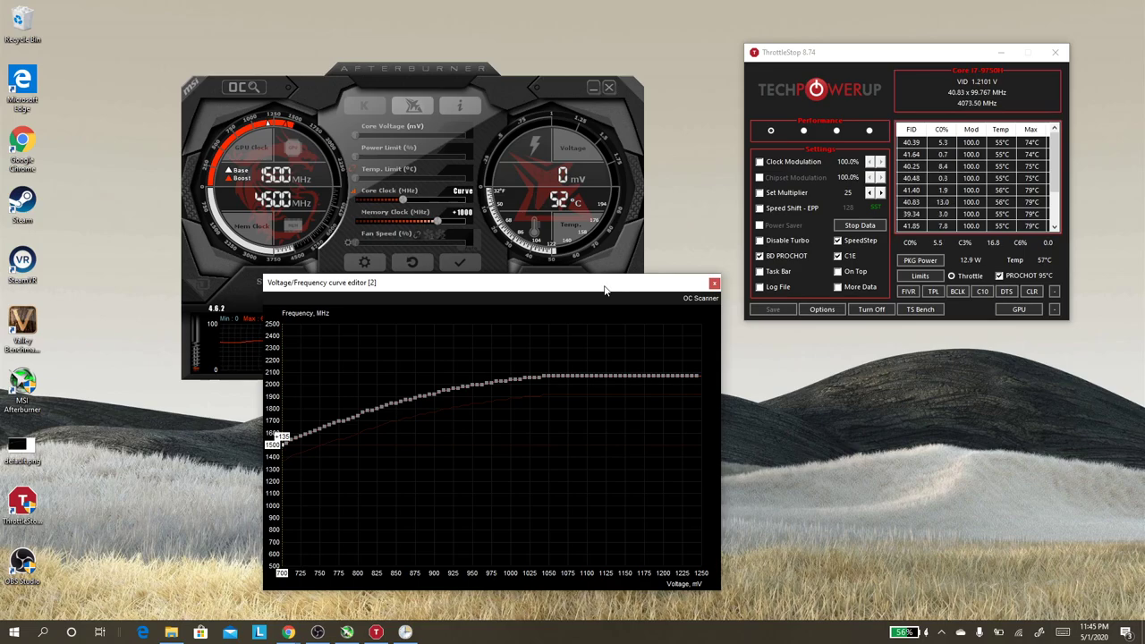
drag(878, 55, 906, 62)
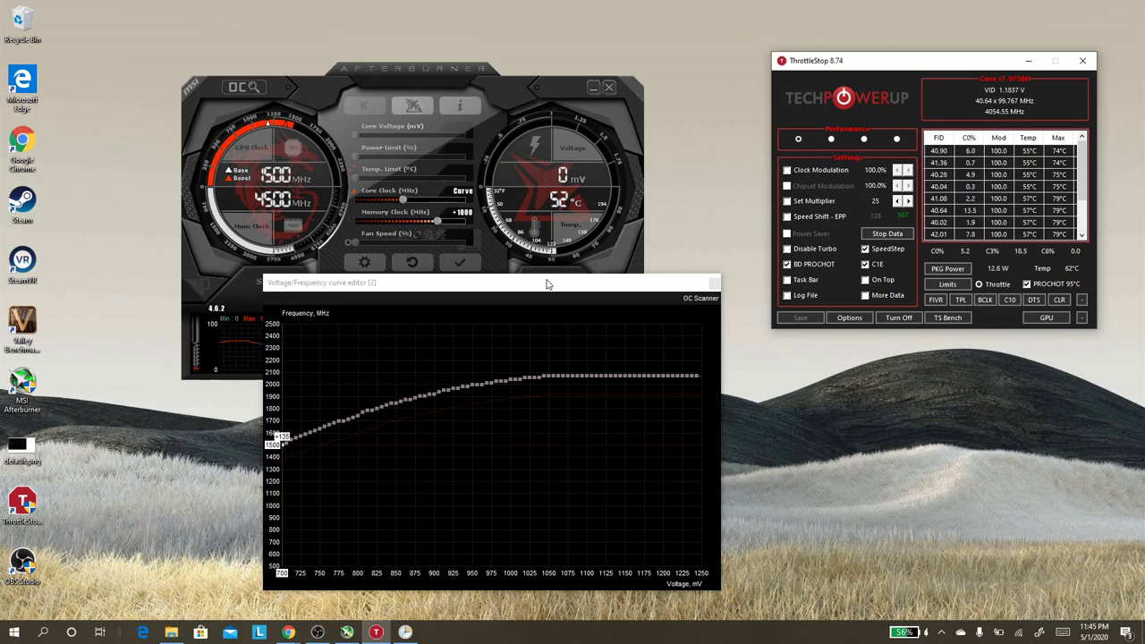
drag(528, 284, 384, 283)
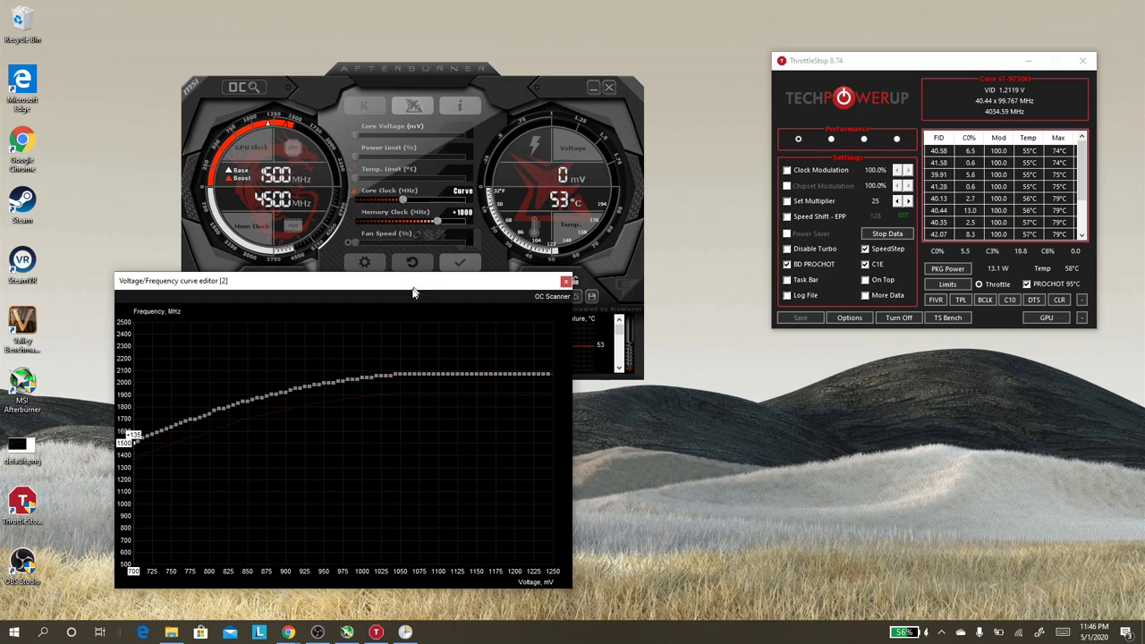
drag(416, 286, 396, 290)
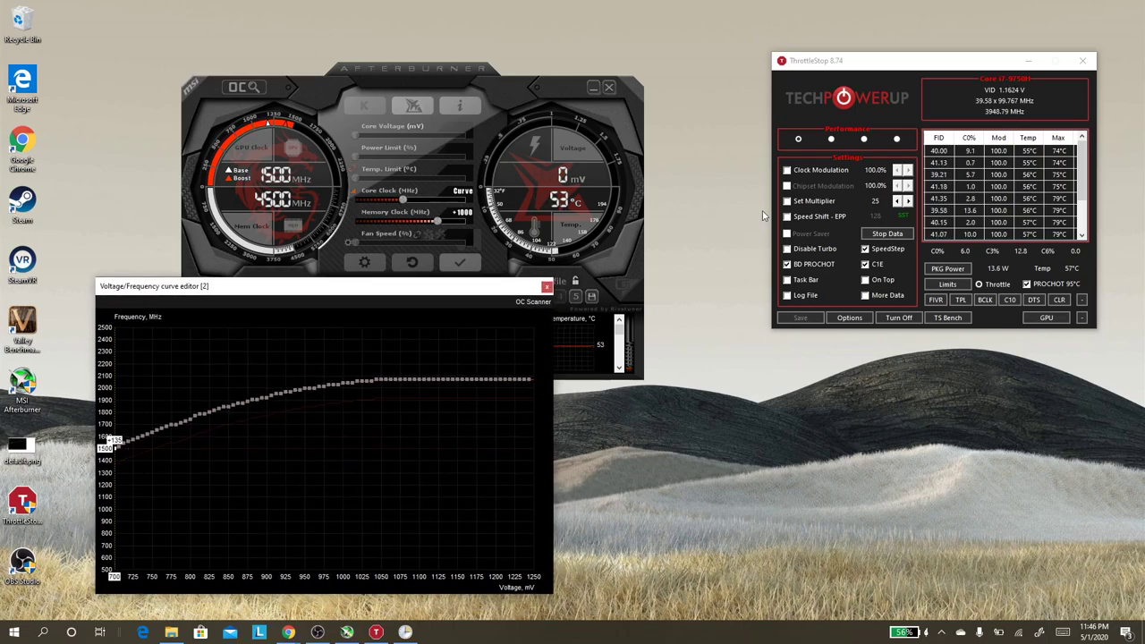
click(927, 60)
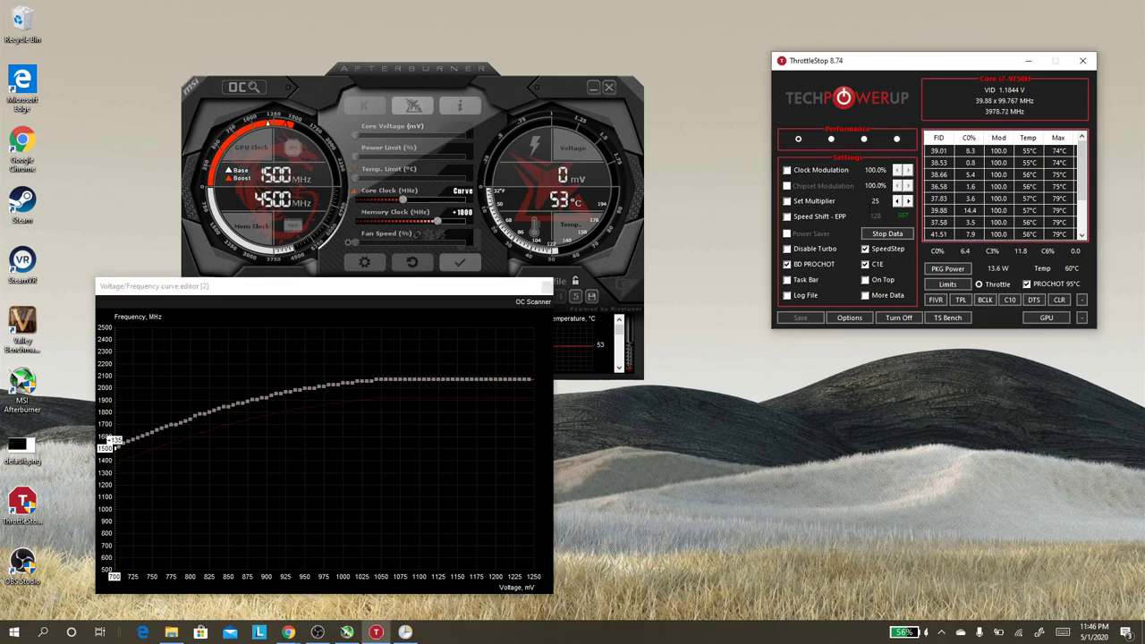
click(524, 284)
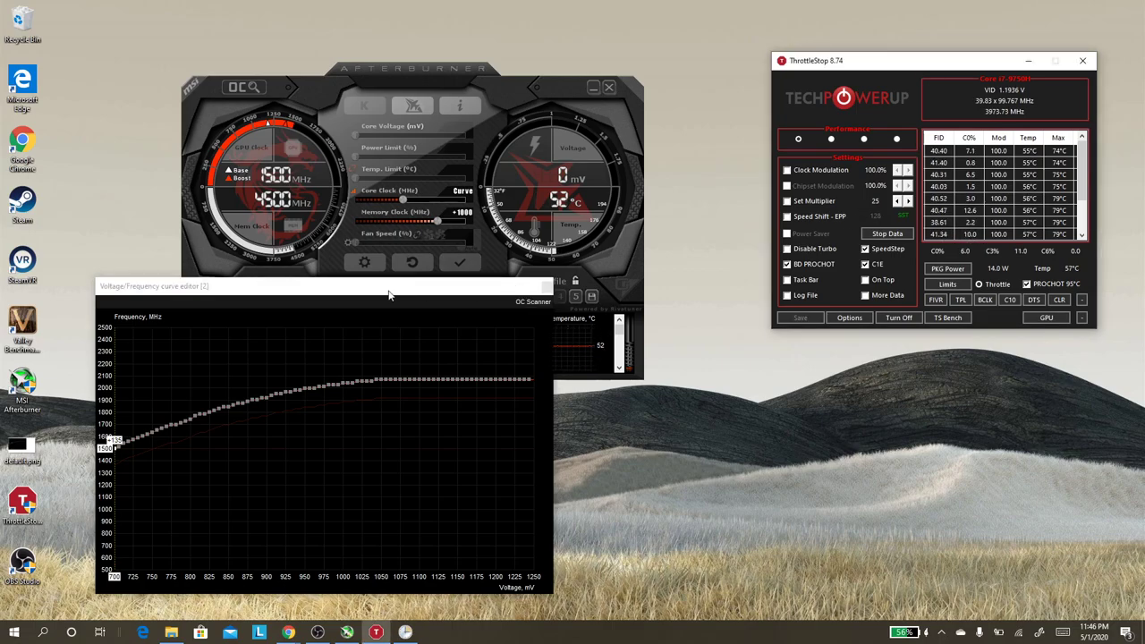
drag(388, 294, 654, 316)
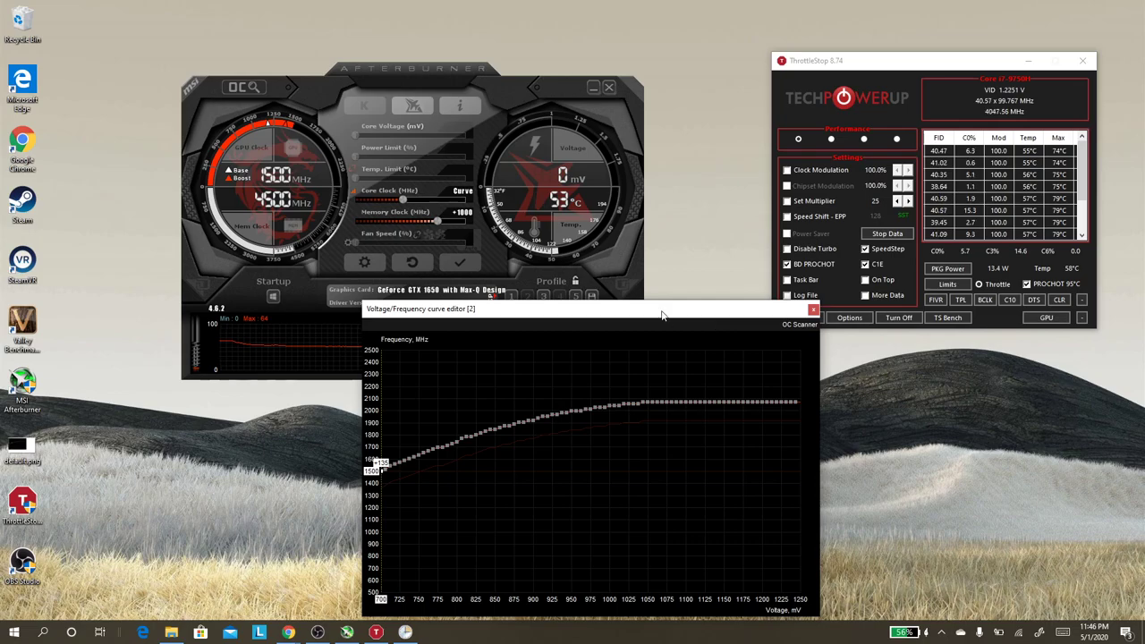
drag(662, 315, 592, 290)
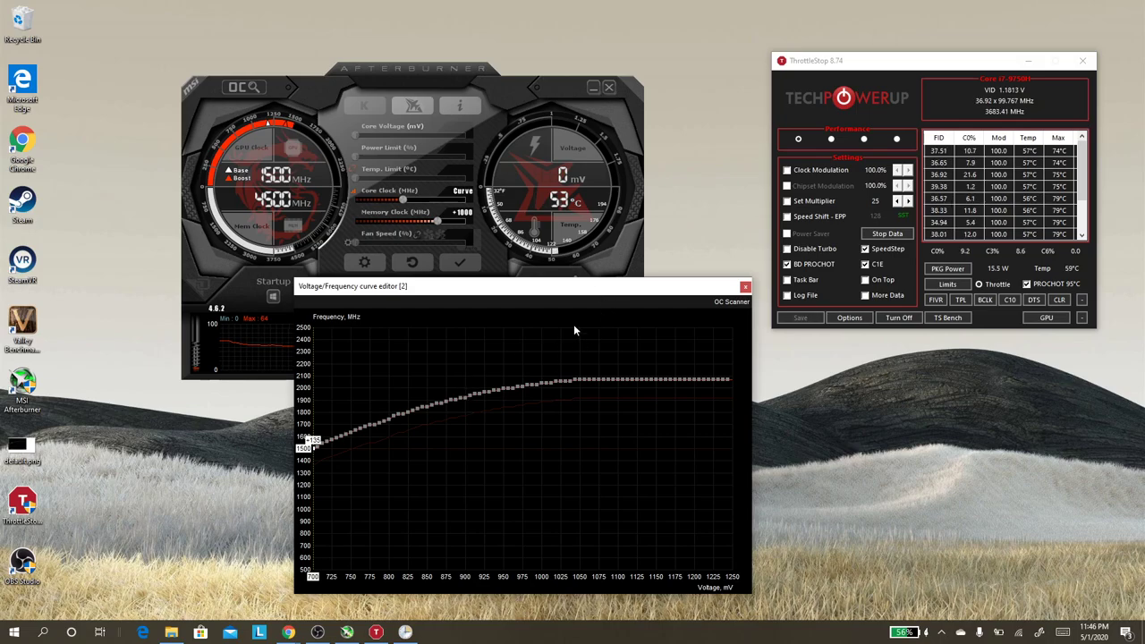
drag(602, 290, 629, 291)
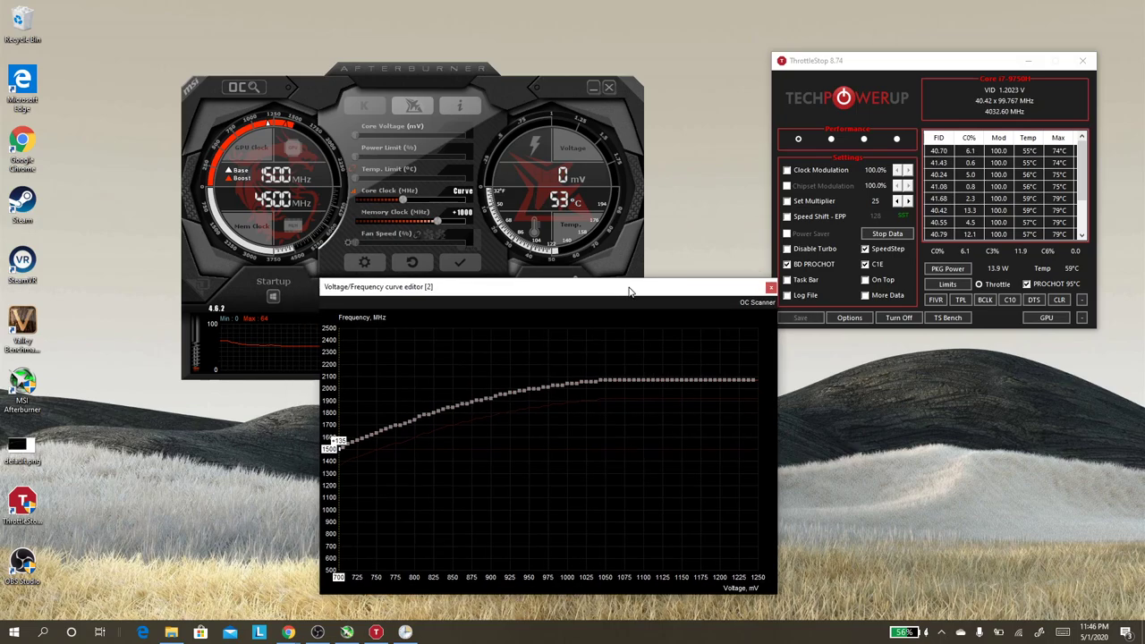